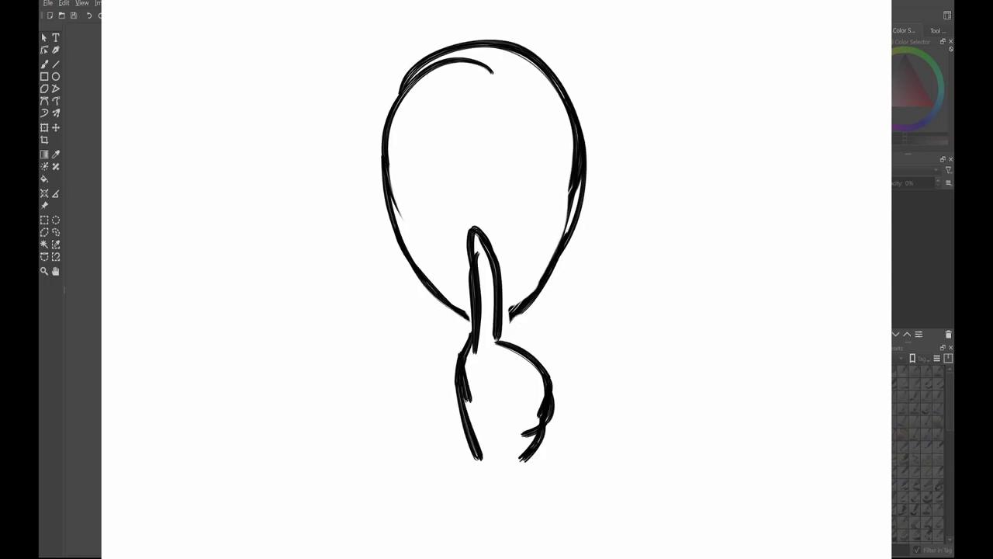
Step: Undo the last hand strokes and redraw the knuckles, fist and wrist below the raised finger
key(ctrl+z)
key(ctrl+z)
drag(498, 337, 554, 361)
mouse_move(554, 383)
mouse_down()
mouse_move(485, 473)
mouse_move(401, 534)
mouse_up()
drag(495, 476, 475, 552)
Step: Sketch the visible eye with its iris and a thick eyebrow above it
drag(397, 186, 462, 200)
drag(392, 156, 439, 155)
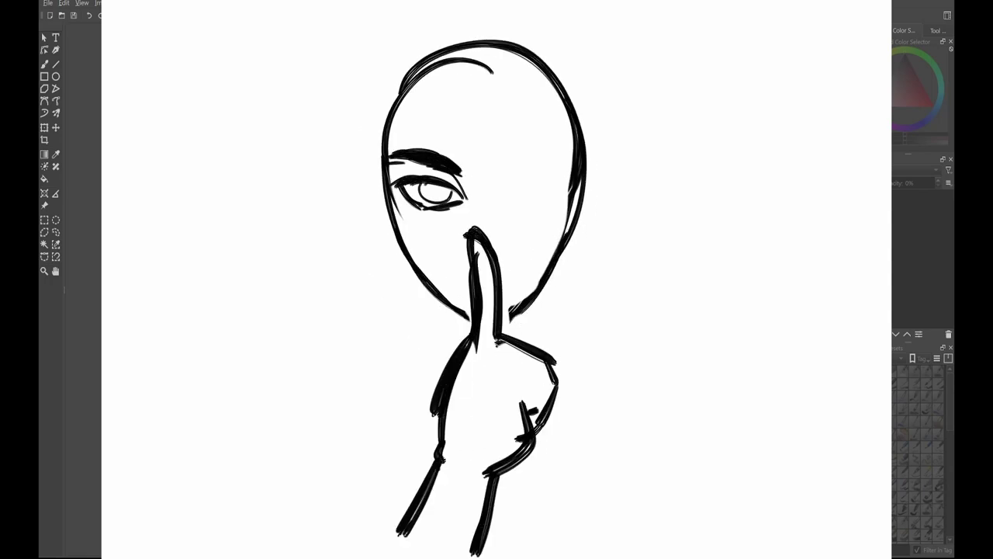
drag(423, 187, 449, 197)
Step: Rough in the fringe strands over the forehead and the hair outline along the top of the head
drag(411, 87, 422, 149)
drag(480, 81, 465, 150)
mouse_move(375, 85)
mouse_down()
mouse_move(378, 161)
mouse_move(440, 31)
mouse_up()
drag(496, 47, 400, 91)
Step: Sketch the side of the face and the cheek marking around the eye, undoing the misplaced strokes
drag(392, 196, 466, 231)
mouse_move(368, 183)
mouse_down()
mouse_move(466, 237)
mouse_move(399, 245)
mouse_up()
drag(372, 111, 346, 156)
mouse_move(353, 159)
mouse_down()
mouse_move(403, 250)
mouse_move(464, 233)
mouse_up()
key(ctrl+z)
key(ctrl+z)
drag(358, 146, 397, 259)
drag(386, 187, 432, 214)
drag(432, 214, 401, 257)
Step: Redraw the raised finger, the folded fingers and forearm, and add the neck line beside the hand
drag(473, 341, 481, 543)
drag(481, 238, 466, 340)
drag(482, 231, 494, 328)
drag(465, 340, 441, 429)
drag(492, 331, 489, 351)
mouse_move(477, 359)
mouse_down()
mouse_move(505, 358)
mouse_move(514, 373)
mouse_up()
mouse_move(489, 390)
mouse_down()
mouse_move(525, 418)
mouse_move(477, 487)
mouse_up()
Step: Sketch the long hair spikes sweeping outward from the top and right side of the head
drag(355, 149, 303, 146)
mouse_move(504, 45)
mouse_down()
mouse_move(578, 210)
mouse_move(635, 106)
mouse_up()
drag(496, 233, 494, 289)
drag(479, 79, 559, 45)
drag(564, 181, 643, 122)
drag(643, 122, 566, 238)
drag(509, 102, 625, 74)
Step: Add the remaining hair spikes beside the jaw and on top, and a small mouth line by the finger
drag(614, 77, 542, 167)
drag(457, 329, 473, 326)
drag(650, 238, 552, 321)
drag(447, 77, 602, 42)
drag(619, 259, 652, 222)
drag(440, 85, 458, 62)
Step: Draw the forearm and wrist edges below the fist and the collar line beside the neck
drag(454, 433, 452, 509)
drag(506, 488, 501, 543)
drag(442, 466, 433, 555)
drag(481, 341, 487, 353)
drag(476, 433, 472, 507)
mouse_move(497, 418)
mouse_down()
mouse_move(538, 420)
mouse_move(519, 500)
mouse_up()
drag(473, 506, 469, 557)
drag(533, 498, 527, 557)
drag(441, 363, 471, 454)
Step: Outline the spiky hair down the left side of the head to the jaw, undoing a misplaced stroke
drag(546, 339, 602, 326)
mouse_move(419, 77)
mouse_down()
mouse_move(459, 22)
mouse_move(477, 135)
mouse_up()
drag(365, 71, 289, 132)
key(ctrl+z)
key(ctrl+z)
drag(265, 197, 318, 257)
drag(410, 56, 326, 110)
drag(341, 134, 267, 180)
drag(326, 268, 417, 343)
Step: Sketch the collar, the left shoulder and the sleeve seam of the jacket
drag(394, 422, 431, 420)
drag(440, 363, 326, 440)
drag(322, 442, 291, 557)
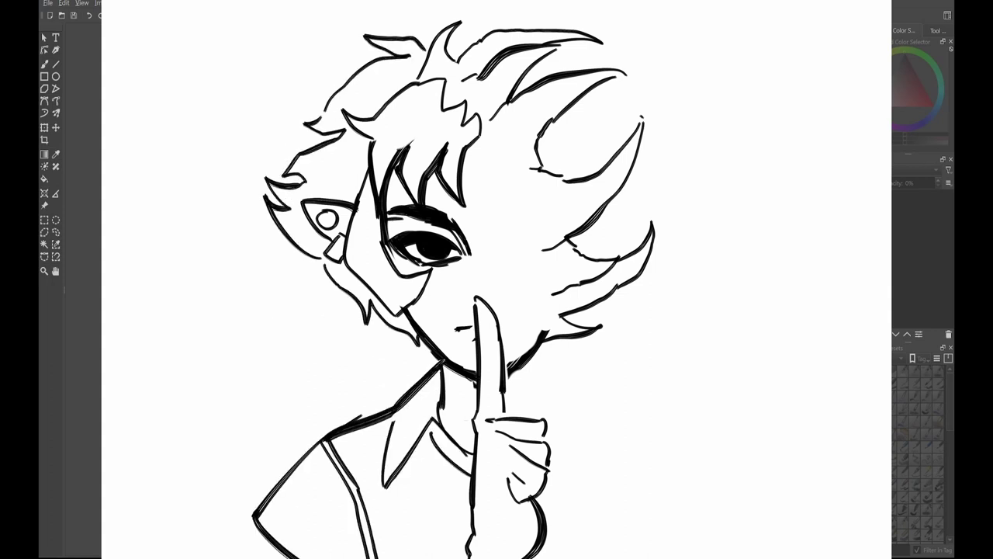
drag(358, 493, 348, 557)
Step: Sketch the right side of the jacket with its neckline, pointed shoulder flap and upper sleeve
drag(548, 534, 644, 407)
mouse_move(526, 360)
mouse_down()
mouse_move(528, 407)
mouse_move(582, 428)
mouse_up()
mouse_move(630, 419)
mouse_down()
mouse_move(656, 366)
mouse_move(590, 419)
mouse_up()
drag(586, 477, 546, 535)
drag(598, 479, 676, 490)
drag(584, 424, 676, 448)
drag(677, 458, 680, 490)
drag(566, 425, 595, 465)
drag(505, 419, 496, 388)
drag(461, 529, 433, 557)
drag(684, 495, 710, 555)
drag(677, 450, 716, 491)
drag(578, 77, 613, 250)
key(ctrl+z)
drag(505, 178, 491, 220)
drag(602, 259, 686, 369)
drag(621, 74, 686, 369)
drag(551, 172, 633, 132)
mouse_move(647, 124)
mouse_down()
mouse_move(737, 240)
mouse_move(674, 356)
mouse_up()
key(ctrl+z)
key(ctrl+z)
key(ctrl+z)
key(ctrl+z)
key(ctrl+z)
Step: Try a large curved shape extending from the right side of the hair, with a drip and a droplet beneath
drag(620, 68, 590, 249)
drag(672, 111, 815, 225)
drag(543, 148, 647, 92)
drag(658, 242, 735, 256)
drag(741, 261, 839, 192)
drag(782, 317, 781, 318)
Step: Thicken the outer hair outline, the left shoulder and the forearm edges with heavier strokes
drag(643, 118, 568, 241)
drag(597, 95, 543, 166)
drag(469, 20, 425, 61)
drag(364, 65, 304, 119)
drag(268, 201, 368, 336)
drag(323, 442, 250, 521)
drag(464, 388, 458, 533)
drag(535, 385, 543, 504)
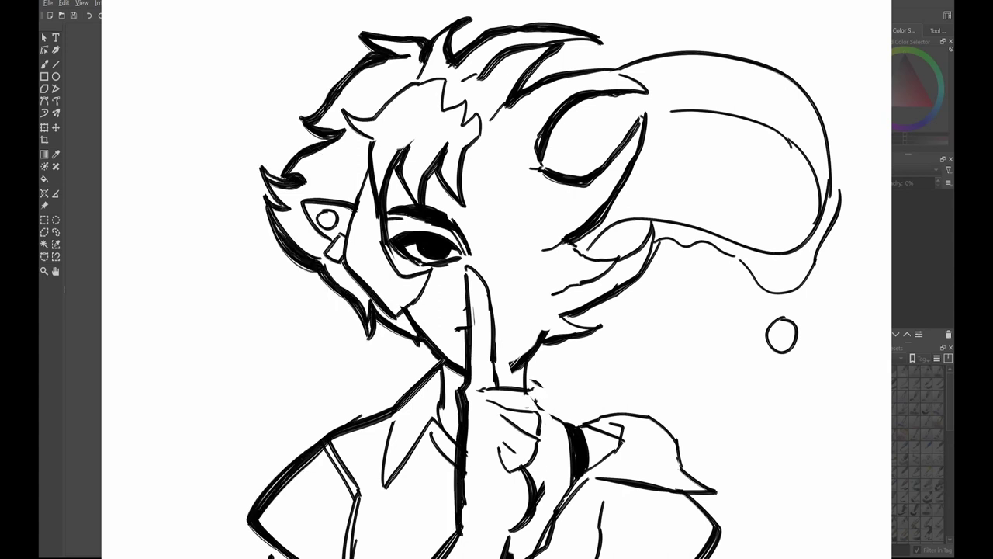
Step: Undo the last stroke and redraw the hand's edge, the neck and the pointed right shoulder flap
key(ctrl+z)
drag(539, 454, 532, 516)
drag(528, 360, 525, 388)
drag(582, 422, 729, 493)
Step: Delete the large curved shape and droplet, and thicken the lower hair spikes on the right
drag(625, 250, 552, 294)
key(Delete)
drag(650, 241, 560, 315)
drag(656, 216, 622, 256)
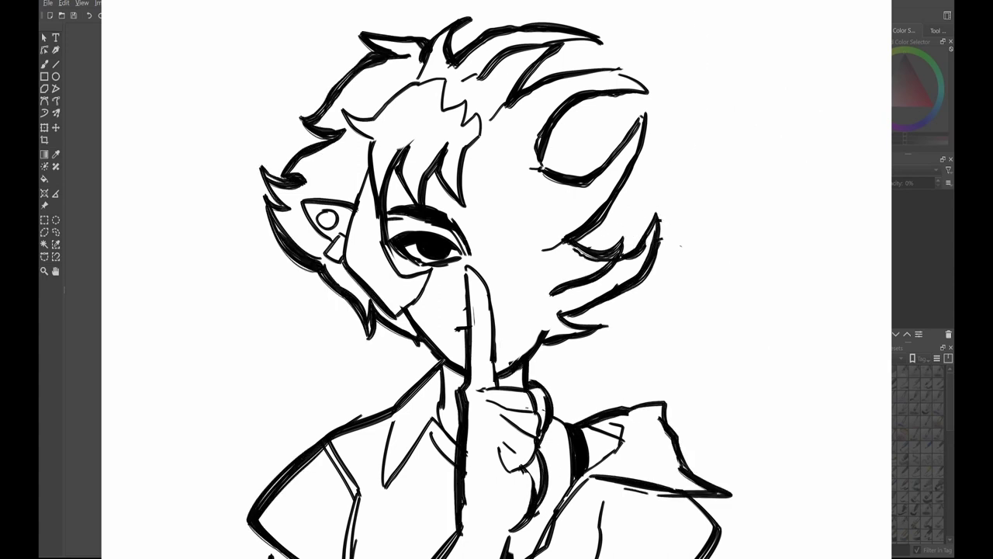
Step: Draw large diagonal bands across the background corners and a thick rounded form at the lower right
drag(776, 555, 889, 427)
drag(552, 74, 669, 1)
drag(621, 240, 874, 1)
drag(103, 99, 180, 2)
drag(103, 264, 342, 2)
drag(103, 380, 271, 488)
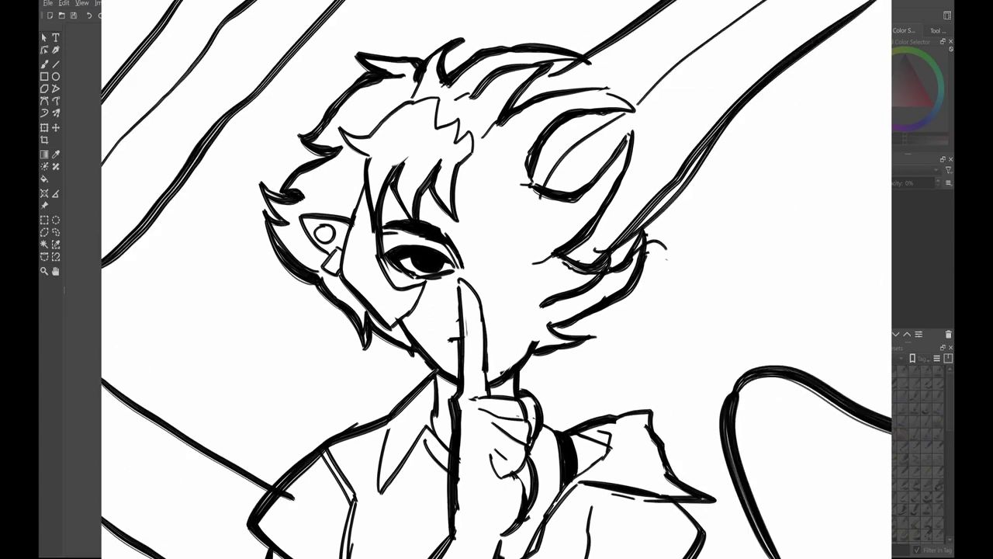
Step: Fill the background with thin slanted detail lines behind the character and inside the rounded form
drag(889, 194, 807, 365)
drag(313, 287, 289, 459)
drag(712, 155, 810, 326)
drag(776, 78, 824, 200)
drag(759, 368, 889, 428)
drag(796, 464, 840, 545)
drag(728, 466, 772, 557)
drag(394, 110, 426, 97)
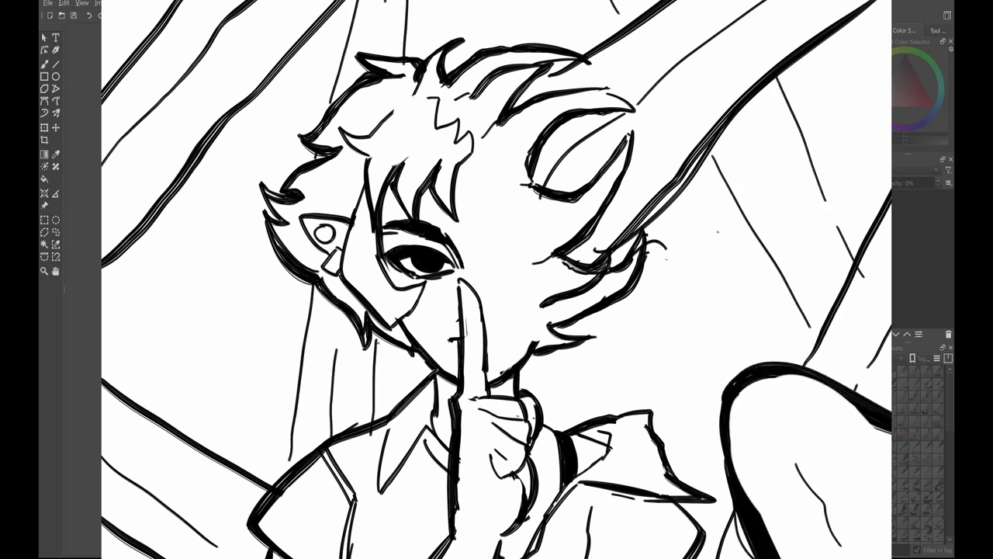
Step: Reinforce the fringe, upper hair spikes, shoulder flap and rounded background form with extra strokes
drag(466, 153, 479, 178)
drag(608, 412, 656, 408)
drag(592, 75, 518, 65)
drag(631, 136, 579, 225)
drag(443, 87, 508, 26)
drag(739, 388, 874, 419)
drag(466, 158, 459, 229)
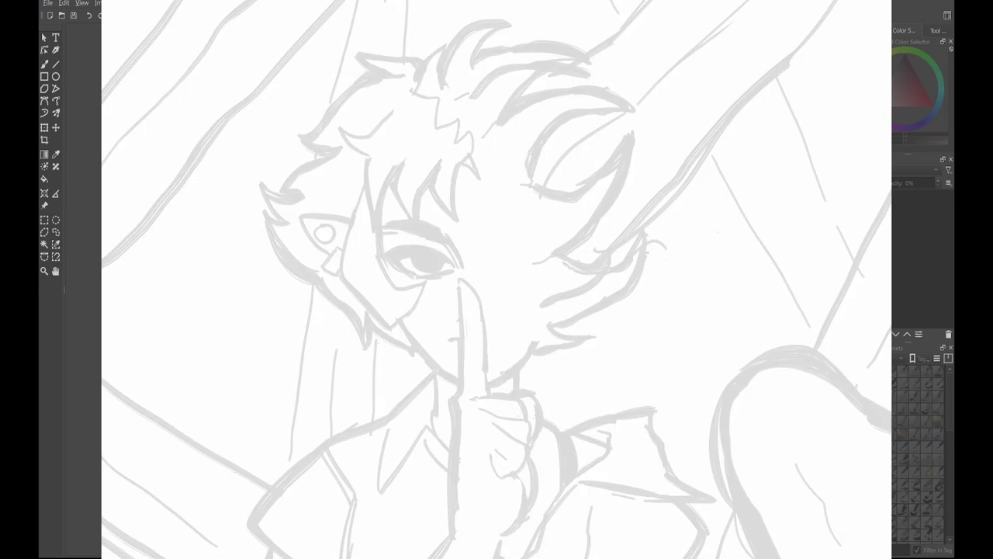
Step: Ink the hair tuft and upper left hair outline in clean black lines over the faded sketch
key(ctrl+z)
drag(394, 78, 417, 67)
drag(371, 106, 321, 112)
key(ctrl+z)
drag(371, 71, 273, 128)
drag(272, 124, 329, 155)
Step: Undo the stray cheek stroke and ink the hair spikes down the left side to the jaw and face
drag(354, 261, 430, 289)
key(ctrl+z)
drag(331, 154, 279, 186)
drag(250, 174, 281, 225)
drag(267, 191, 300, 197)
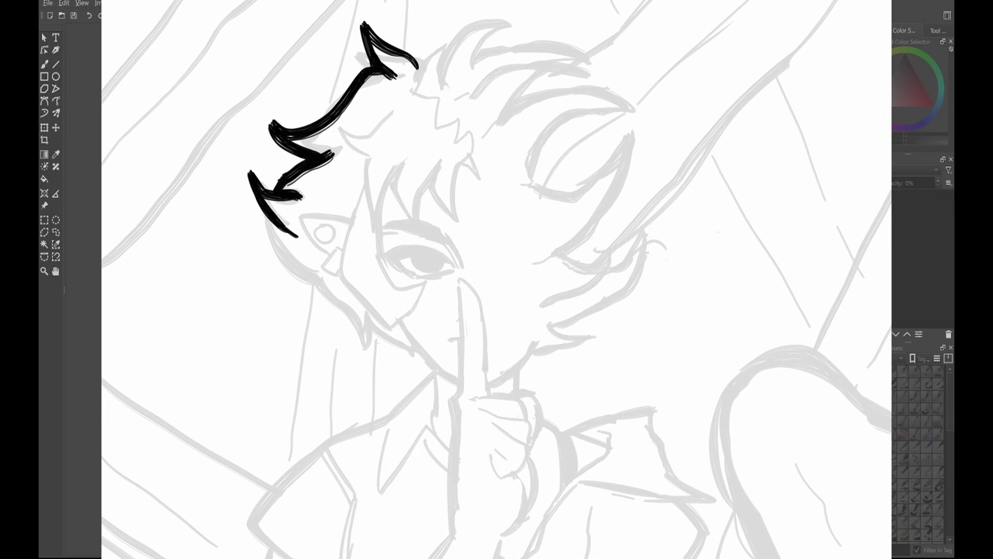
drag(302, 241, 412, 353)
drag(384, 113, 396, 322)
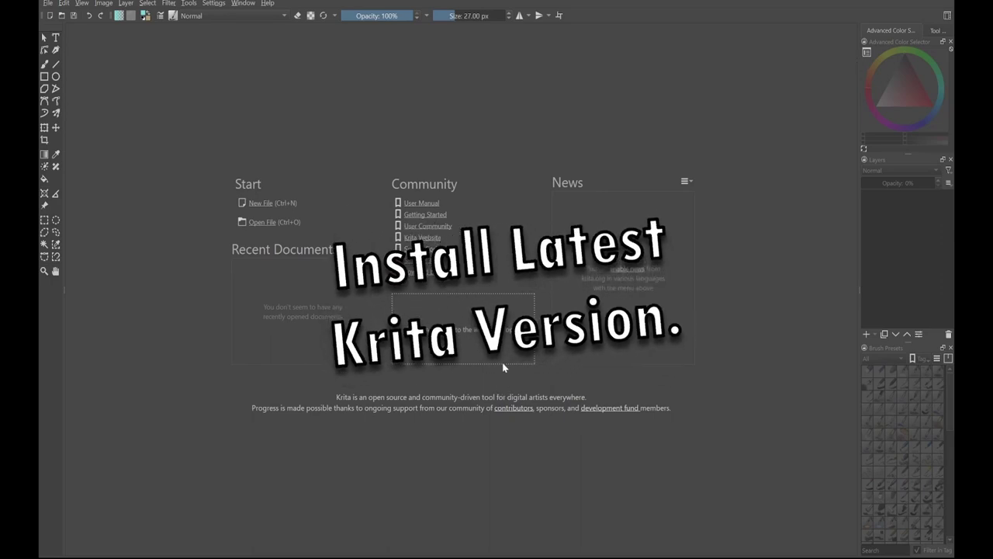
Step: Open the About Krita information to check the installed version
click(267, 4)
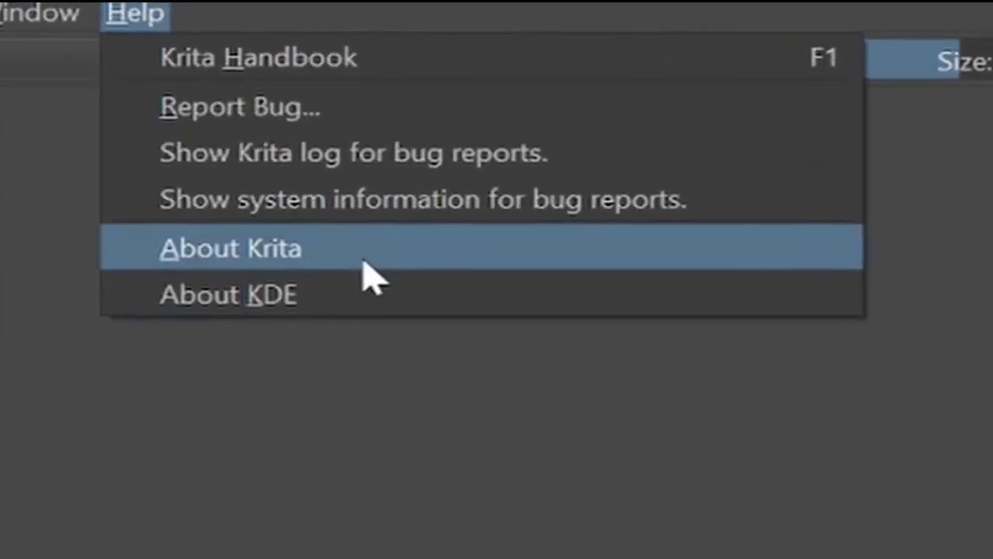
click(371, 273)
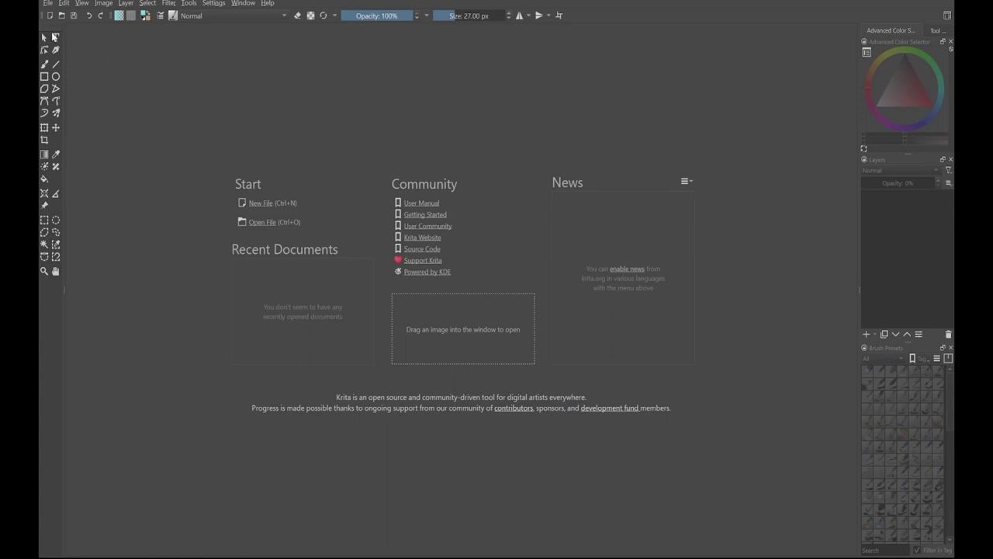
Step: Rearrange the workspace by floating the toolbox and Advanced Color Selector and enlarging the docker area
drag(51, 28, 207, 157)
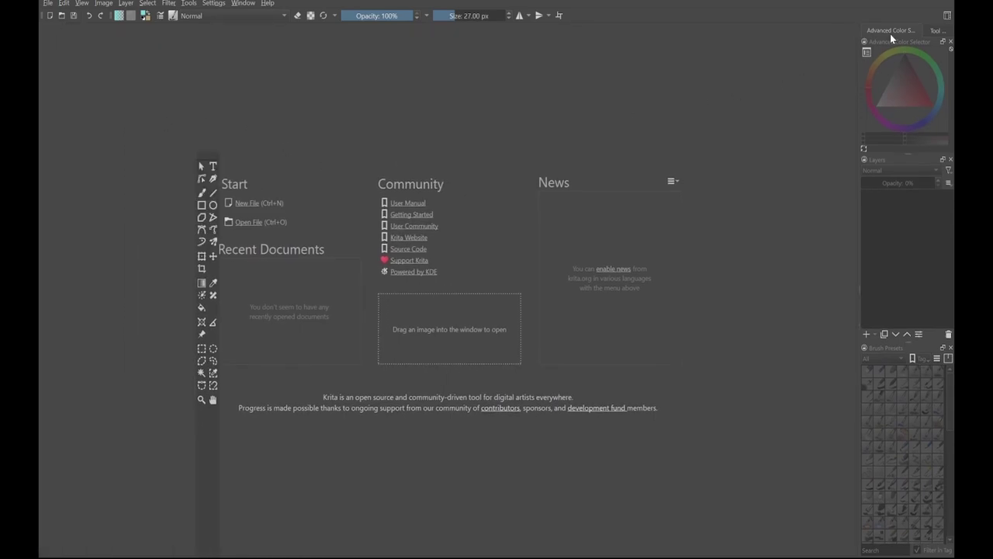
drag(899, 41, 748, 129)
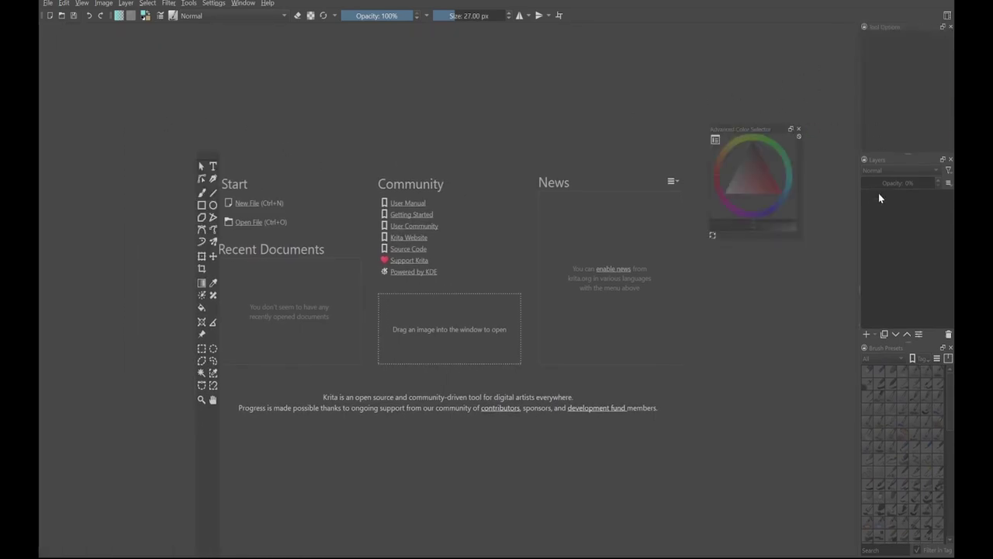
drag(880, 160, 574, 373)
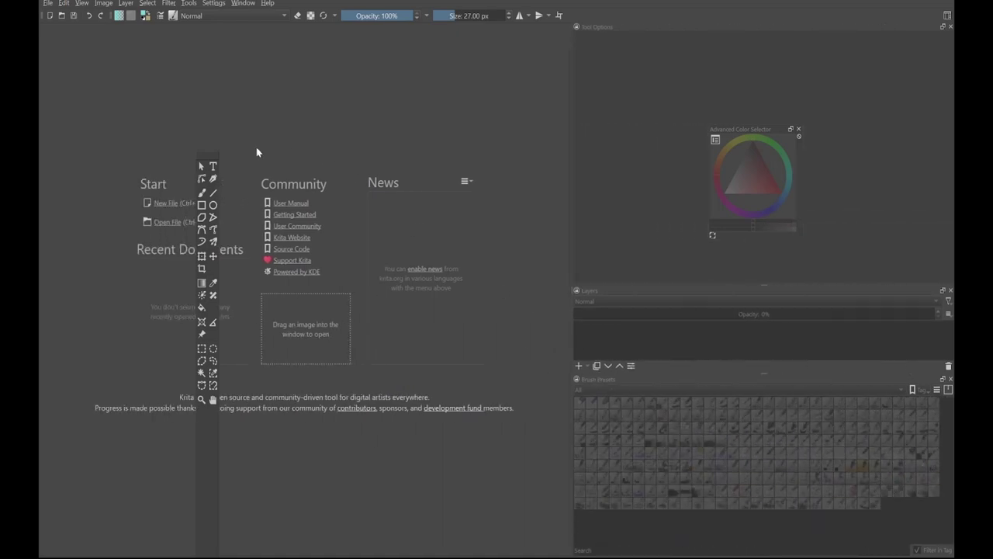
Step: Reset all settings, agreeing to clear the settings file
click(215, 6)
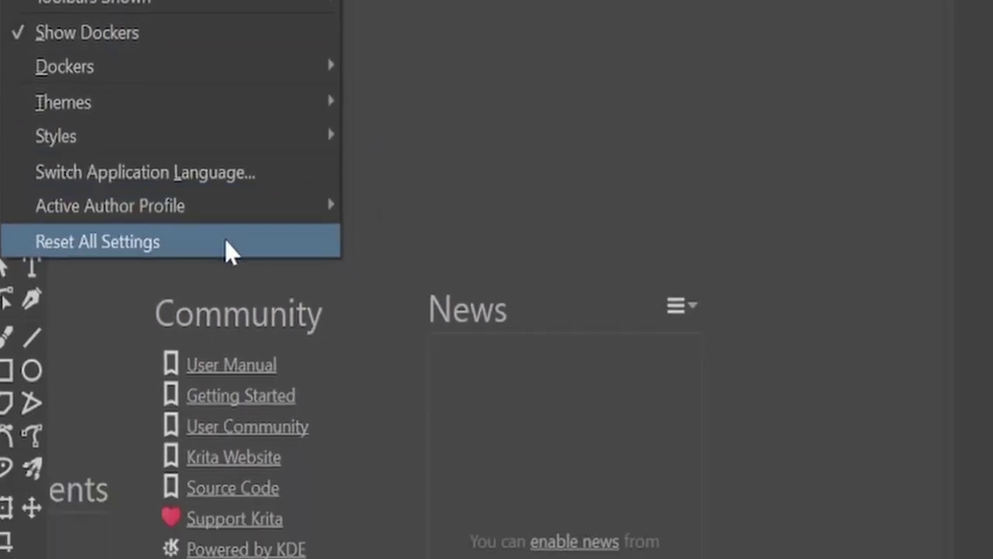
click(229, 244)
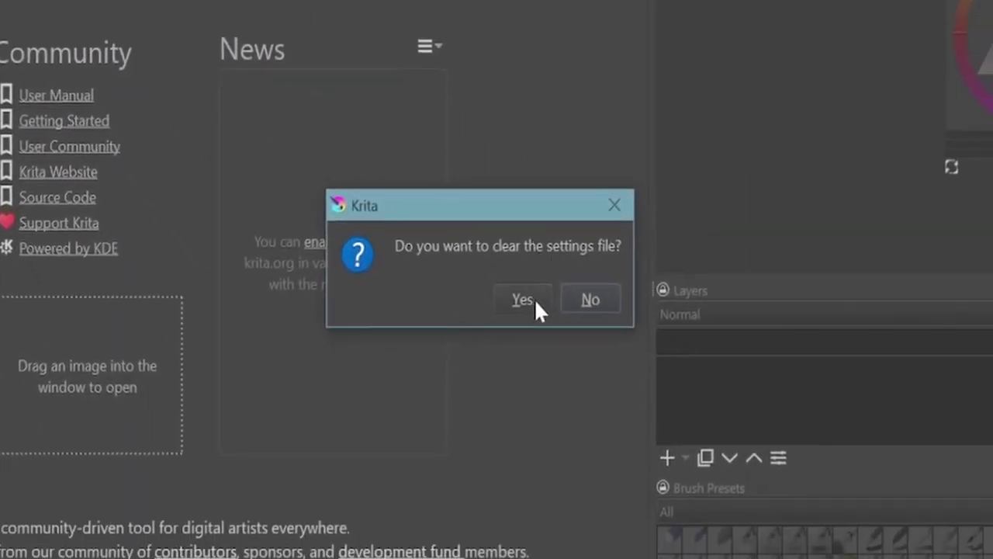
click(541, 293)
click(625, 347)
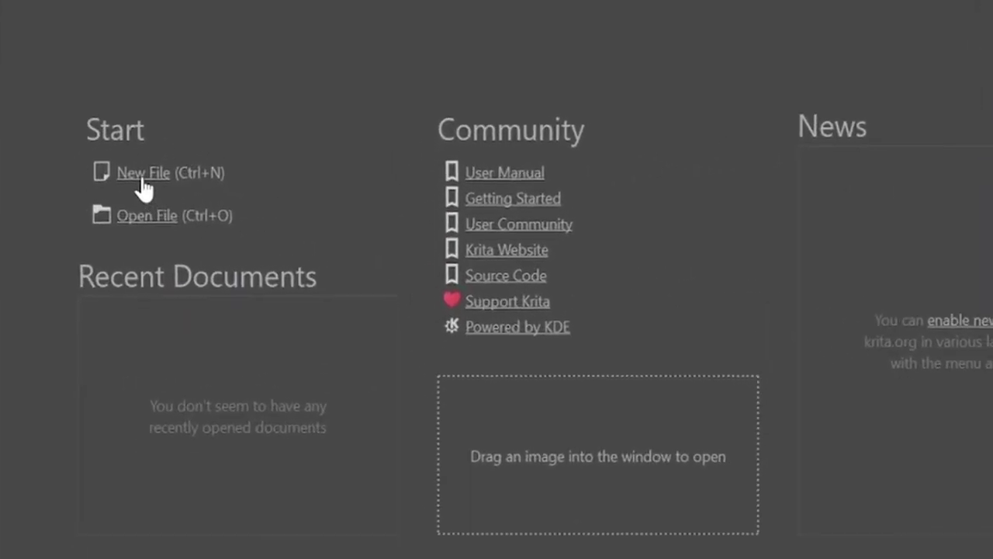
Step: Create a custom portrait document of 2480 by 3508 pixels at 300 pixels per inch
click(145, 174)
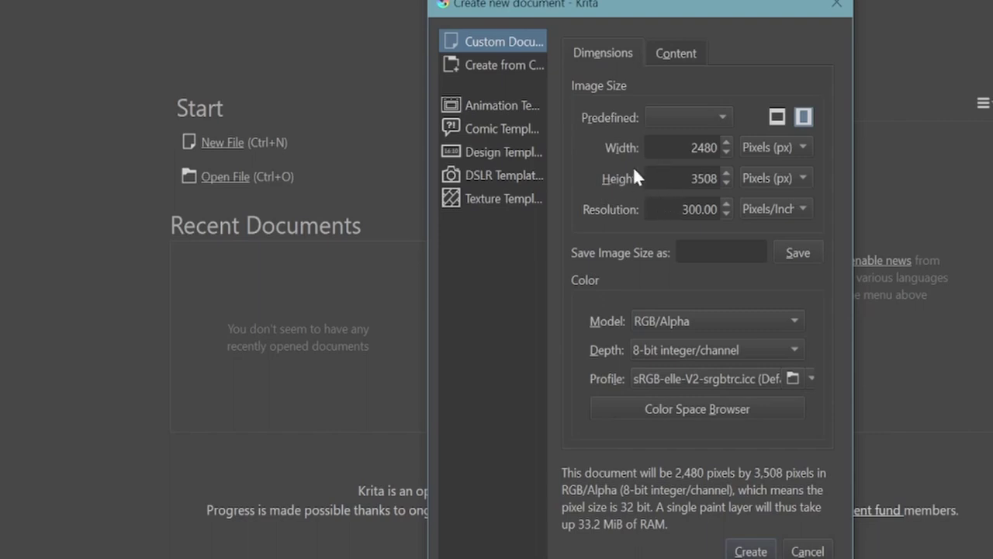
double_click(686, 216)
key(super+h)
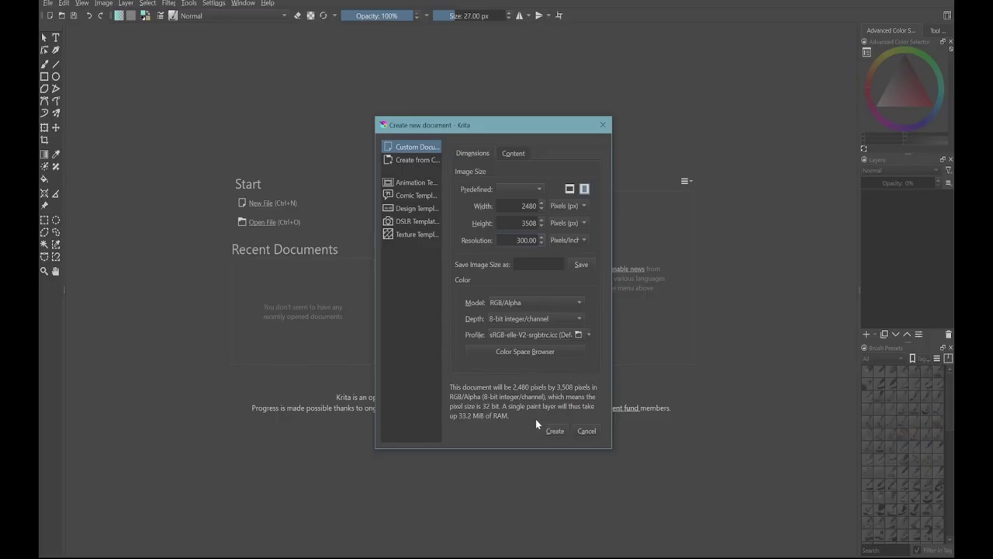
click(554, 431)
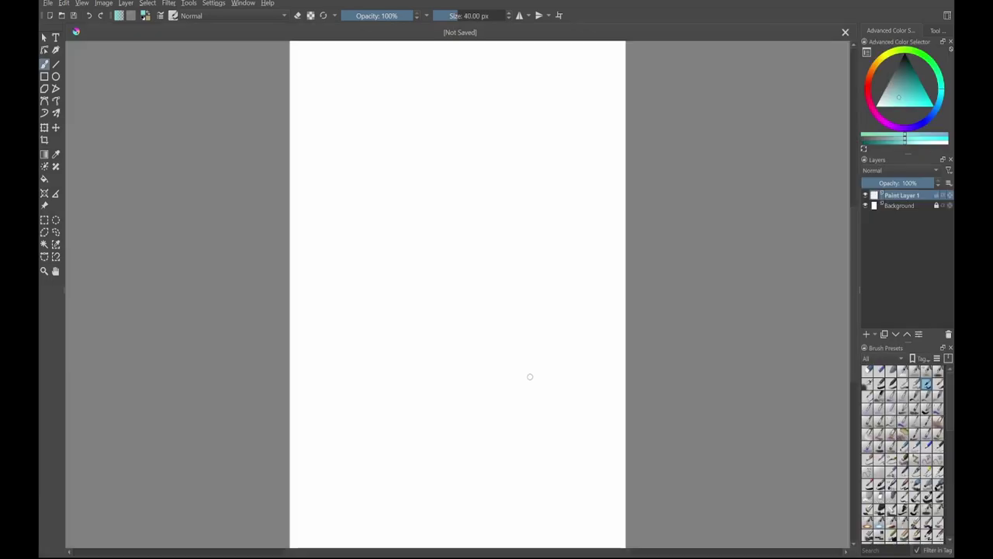
Step: Close the portrait document and create a new custom document in landscape orientation
click(845, 33)
key(ctrl+n)
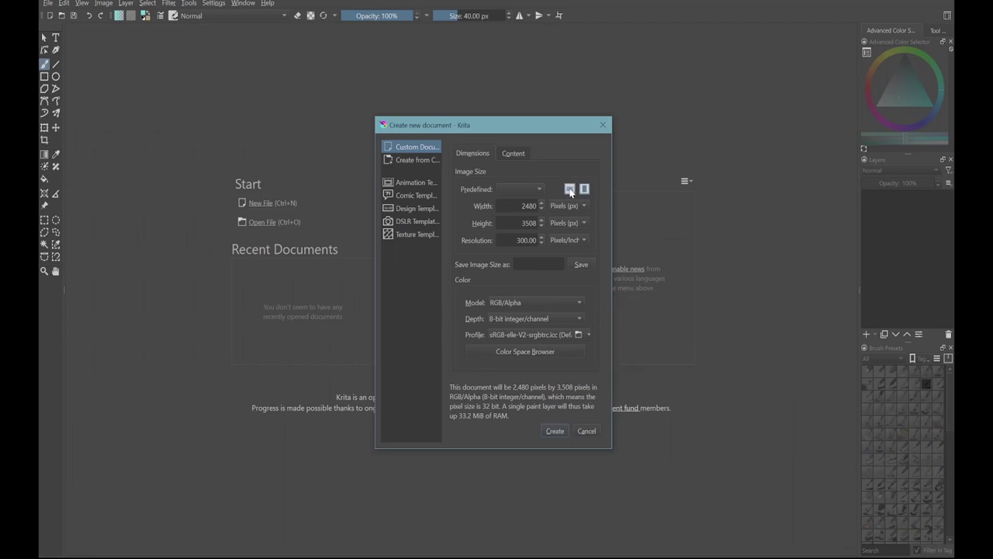
click(556, 432)
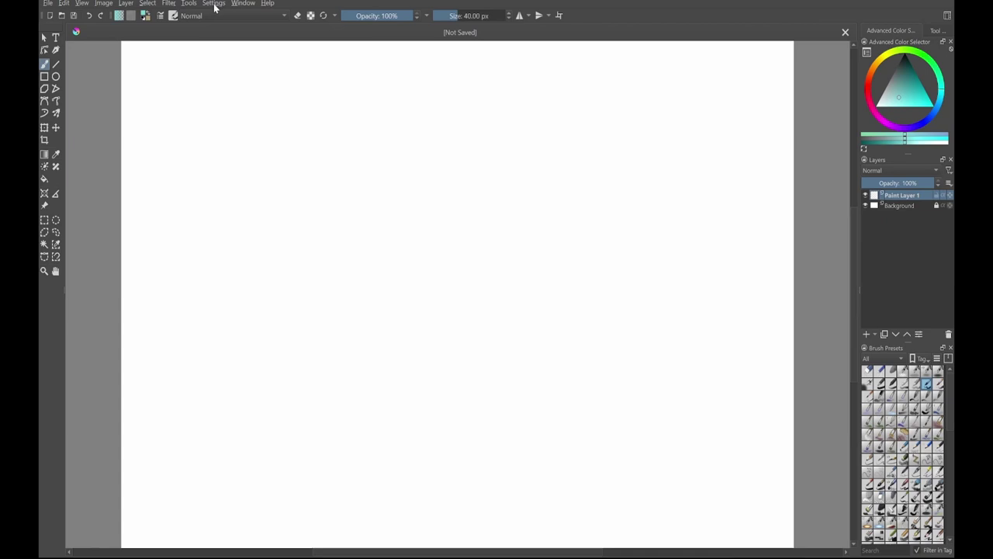
Step: Open the program configuration, view the General category's Window options and accept them
click(214, 5)
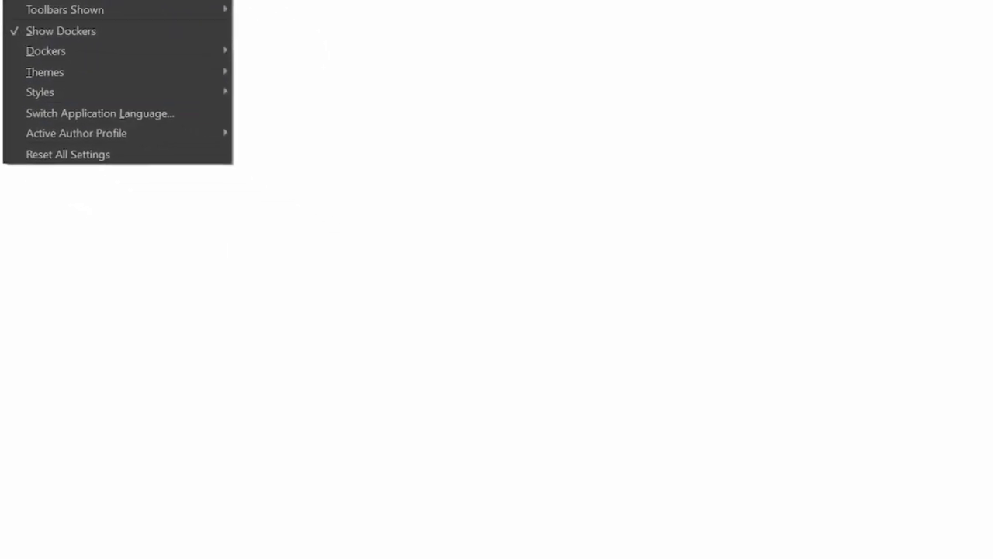
click(101, 0)
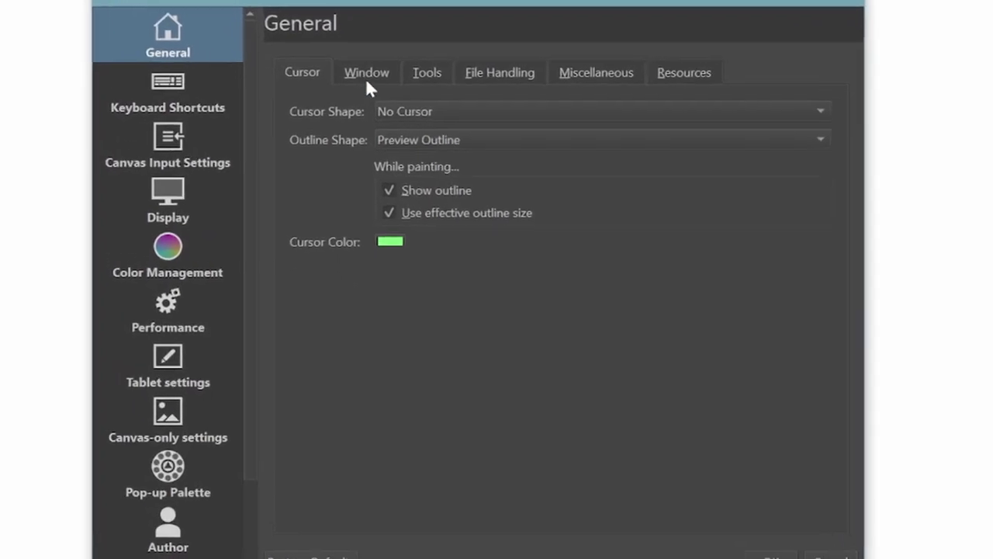
click(389, 88)
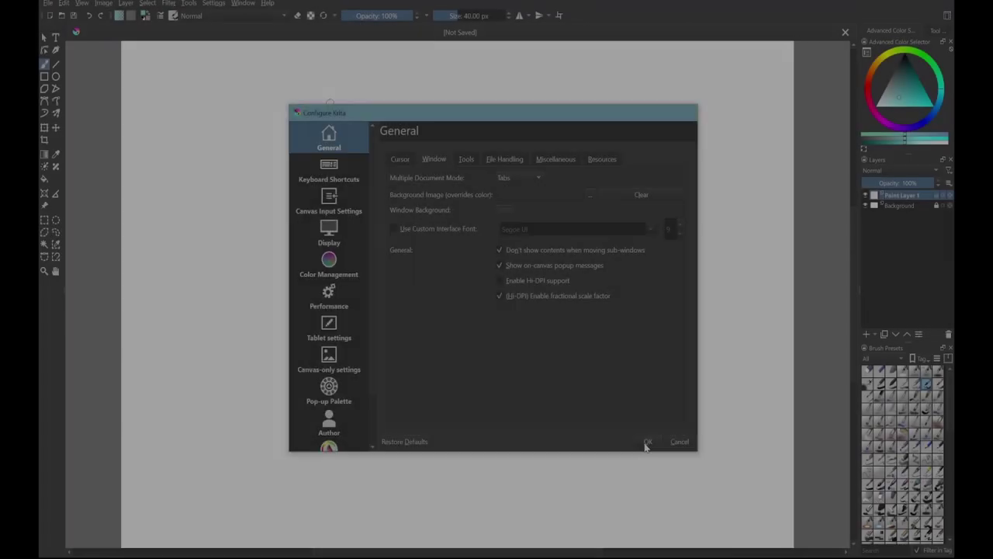
click(646, 443)
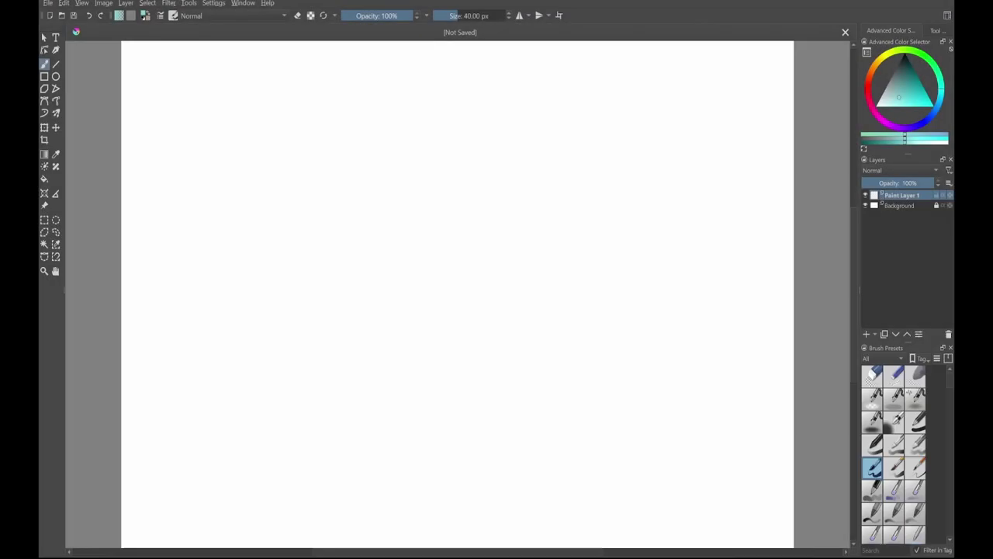
Step: Adjust the docker width slightly and toggle between the current and the previously used brush preset
mouse_move(860, 276)
mouse_down()
mouse_move(778, 288)
mouse_move(861, 277)
mouse_up()
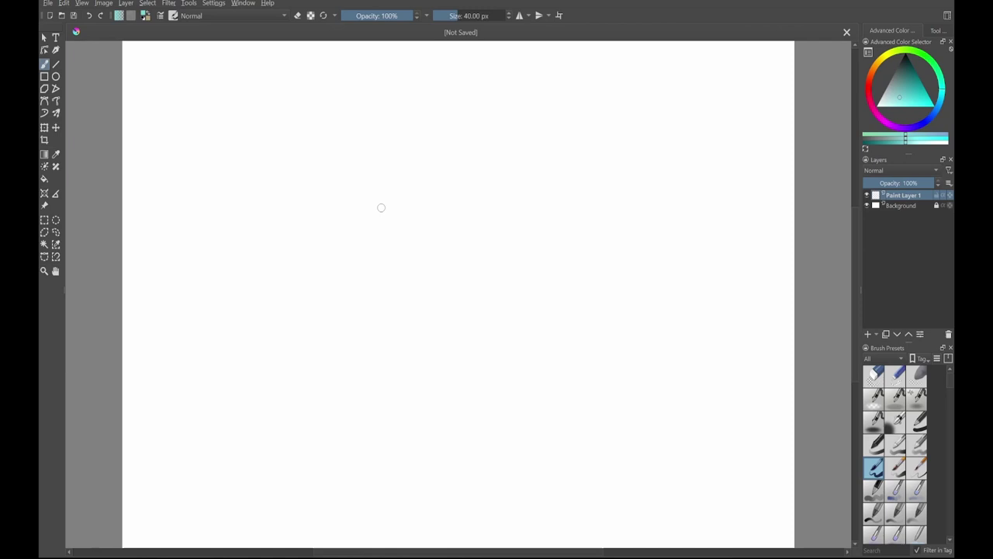
key(slash)
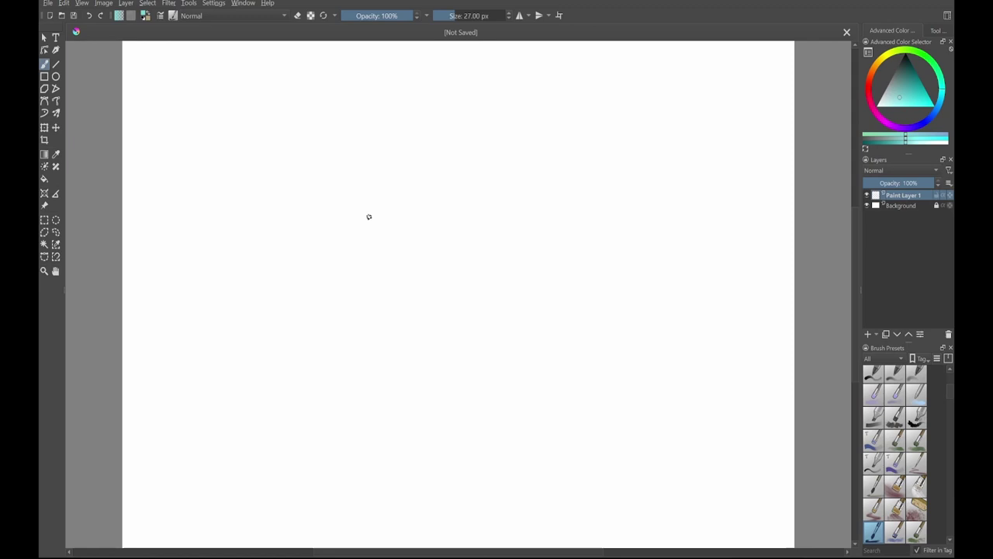
key(/)
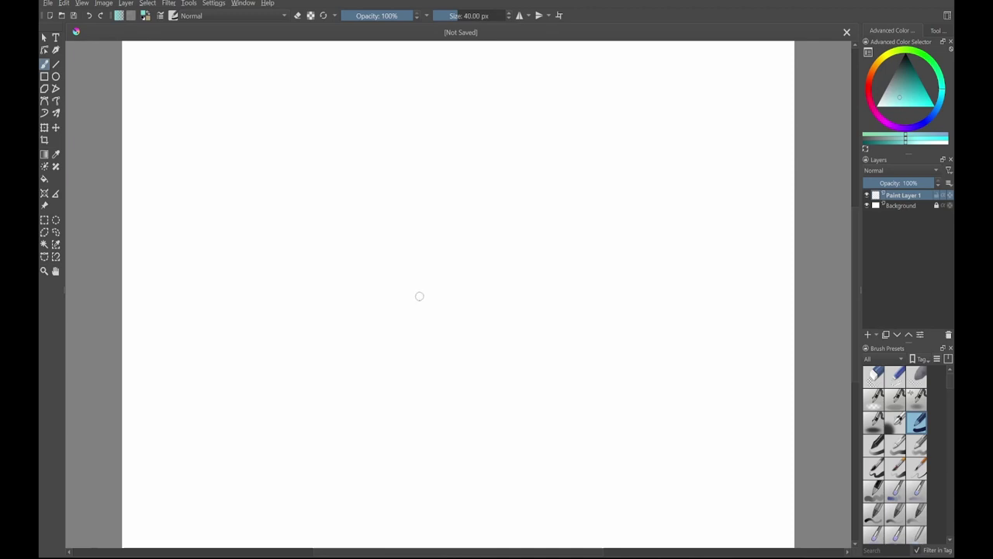
Step: Enlarge the brush to about 212 px and paint a large filled turquoise circle on Paint Layer 1
mouse_move(424, 296)
mouse_down()
mouse_move(396, 275)
mouse_move(429, 284)
mouse_move(422, 309)
mouse_up()
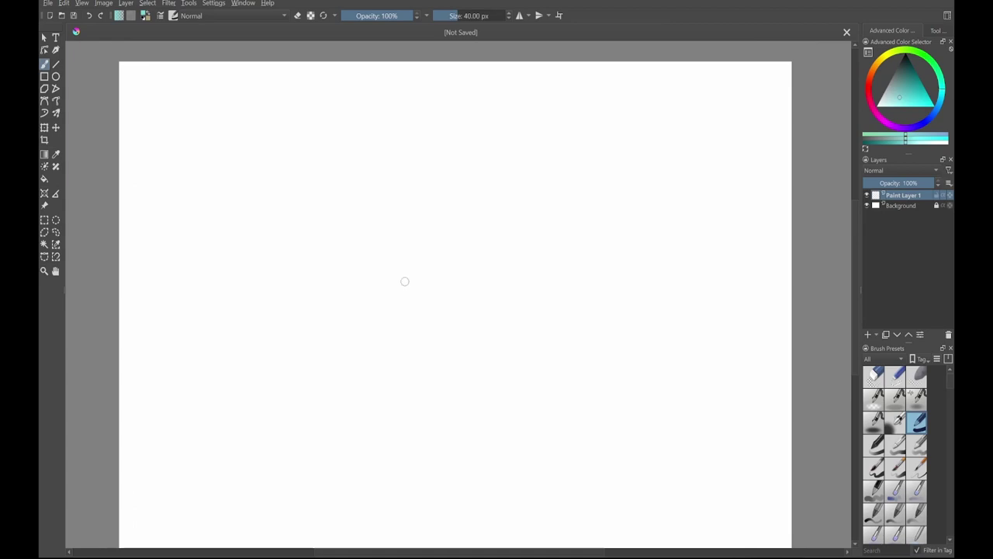
mouse_move(393, 275)
mouse_down()
mouse_move(404, 233)
mouse_move(357, 266)
mouse_move(436, 346)
mouse_move(439, 272)
mouse_move(383, 250)
mouse_move(395, 271)
mouse_up()
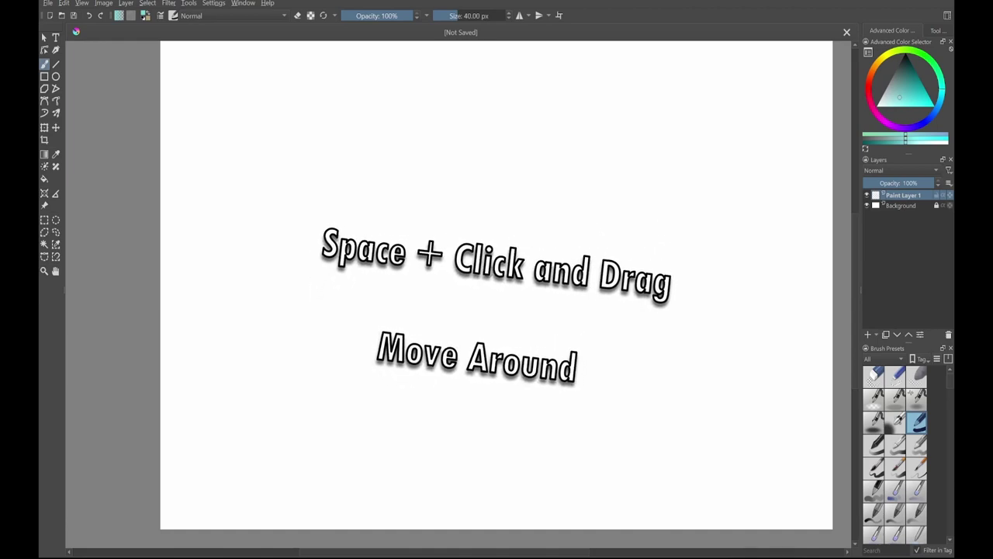
drag(489, 262, 418, 209)
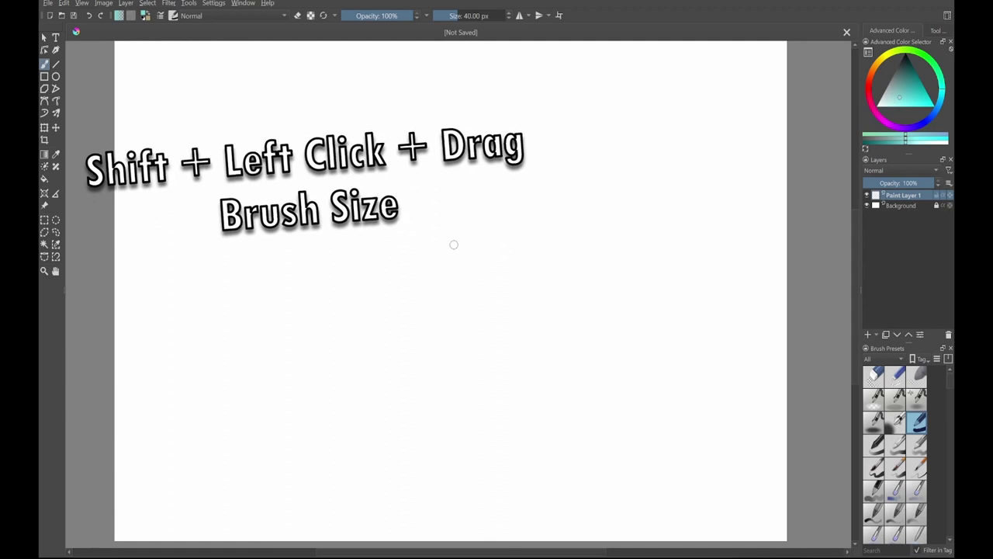
key(shift)
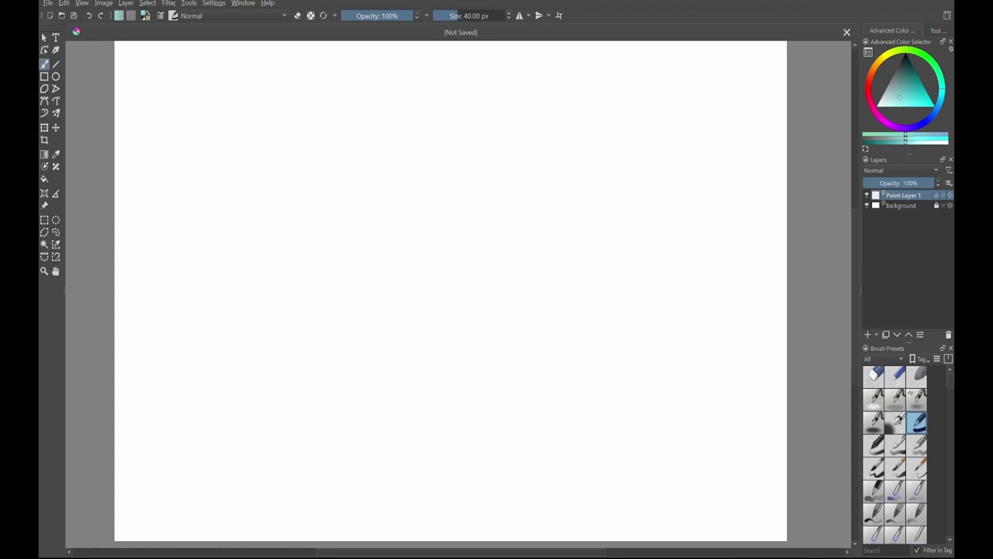
shift+drag(398, 284, 719, 227)
mouse_move(425, 213)
mouse_down()
mouse_move(545, 170)
mouse_move(533, 248)
mouse_move(544, 236)
mouse_move(442, 208)
mouse_move(467, 222)
mouse_up()
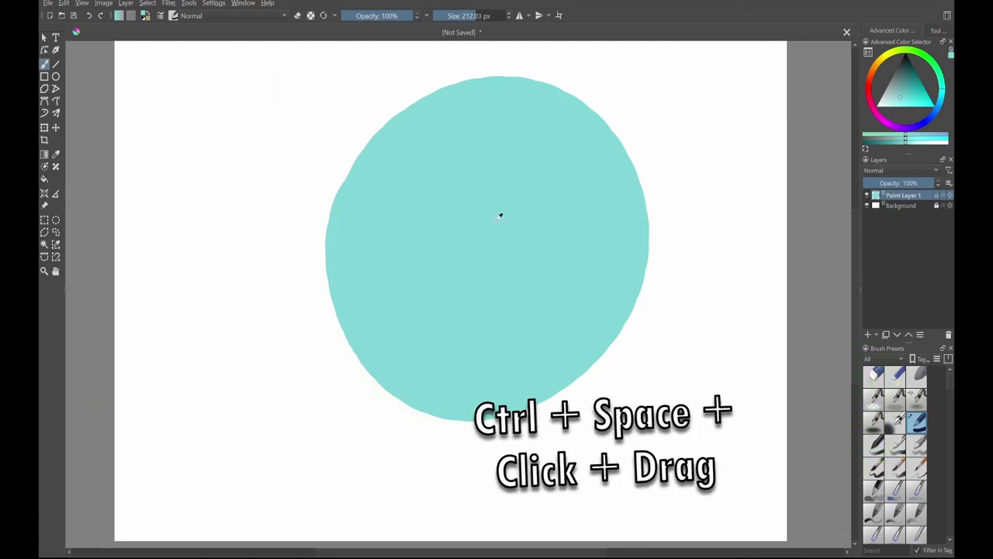
Step: Paint two thick turquoise strokes near the circle's lower sides, and select everything to clear the whole layer
key(ctrl+space)
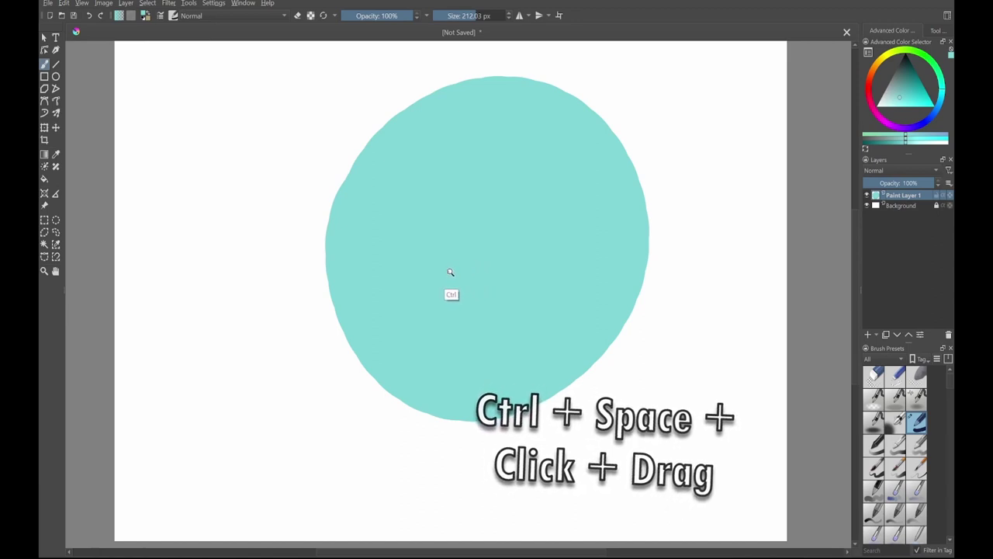
drag(437, 266, 459, 165)
drag(476, 257, 519, 219)
drag(374, 177, 491, 176)
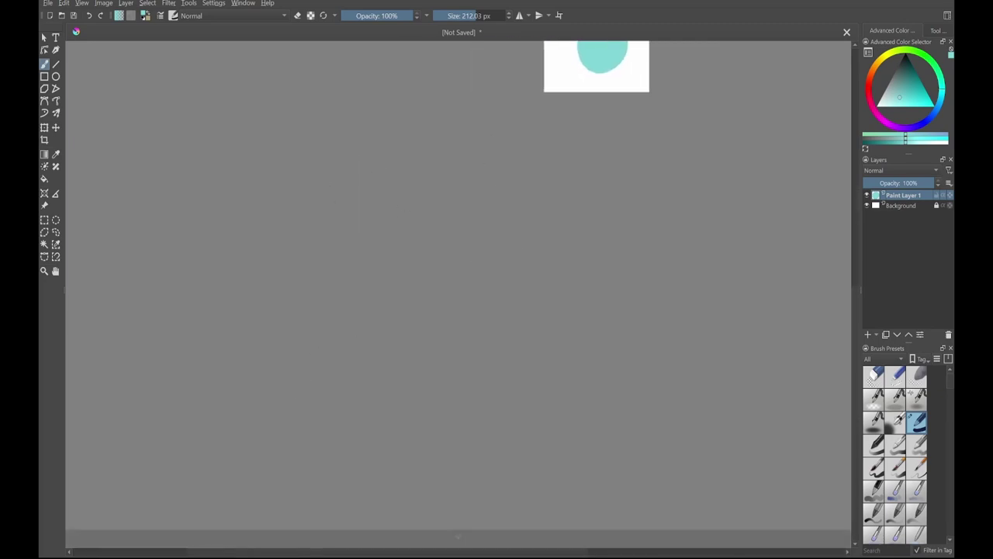
key(2)
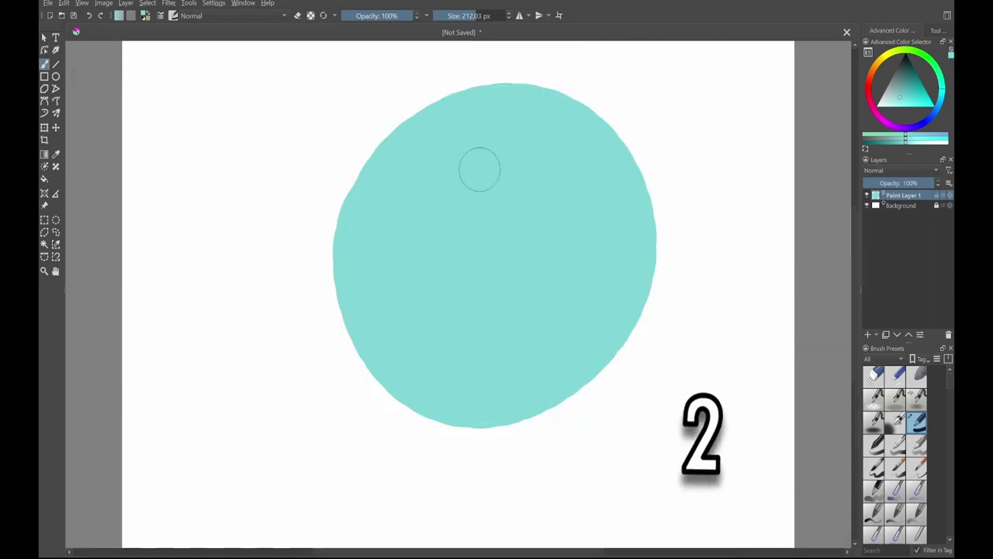
drag(332, 452, 366, 543)
mouse_move(699, 432)
mouse_down()
mouse_move(732, 403)
mouse_move(782, 281)
mouse_up()
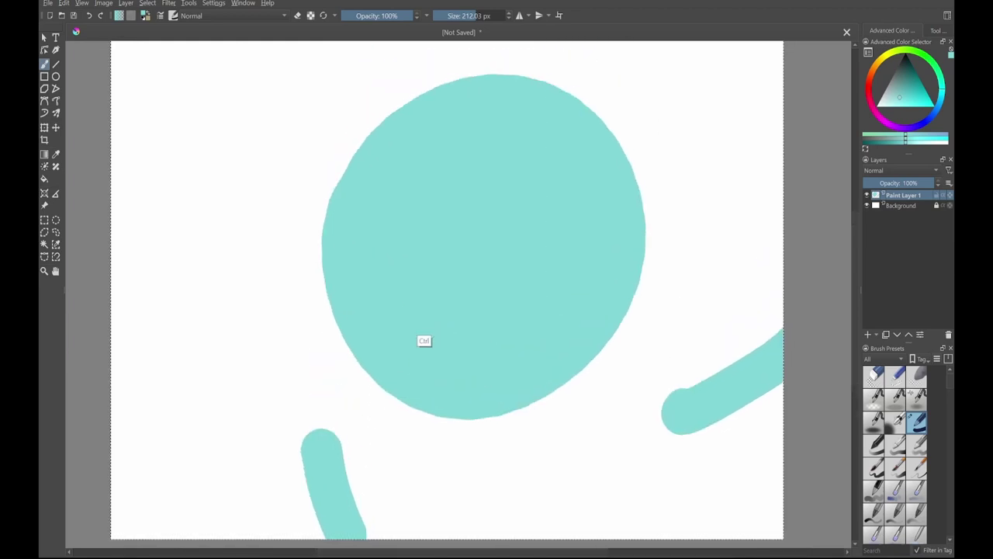
key(Delete)
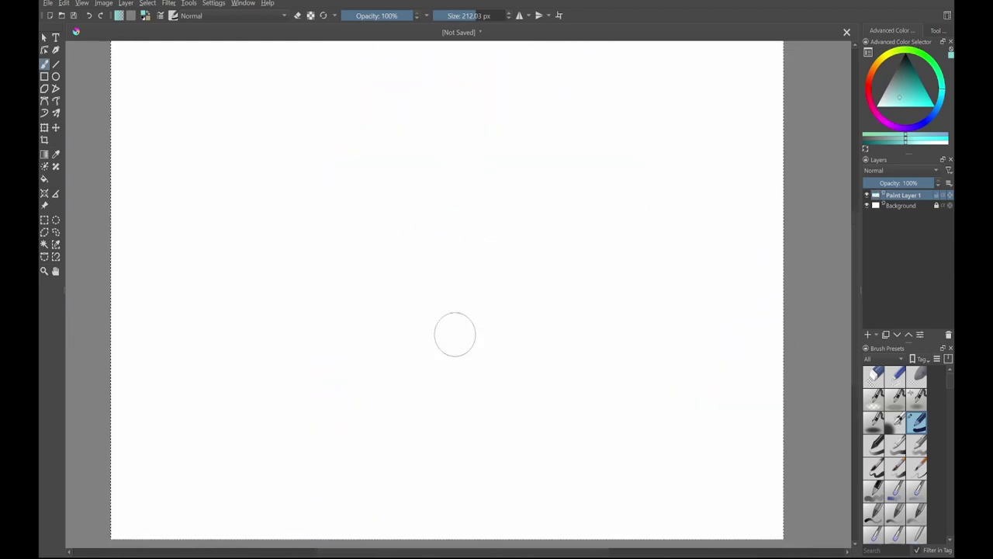
Step: Paint a large turquoise oval with a brush of about 470 px and add a round, lighter highlight at its upper right with a smaller brush
shift+drag(368, 268, 629, 236)
mouse_move(443, 194)
mouse_down()
mouse_move(377, 266)
mouse_move(475, 254)
mouse_up()
shift+drag(537, 268, 409, 268)
drag(878, 100, 895, 101)
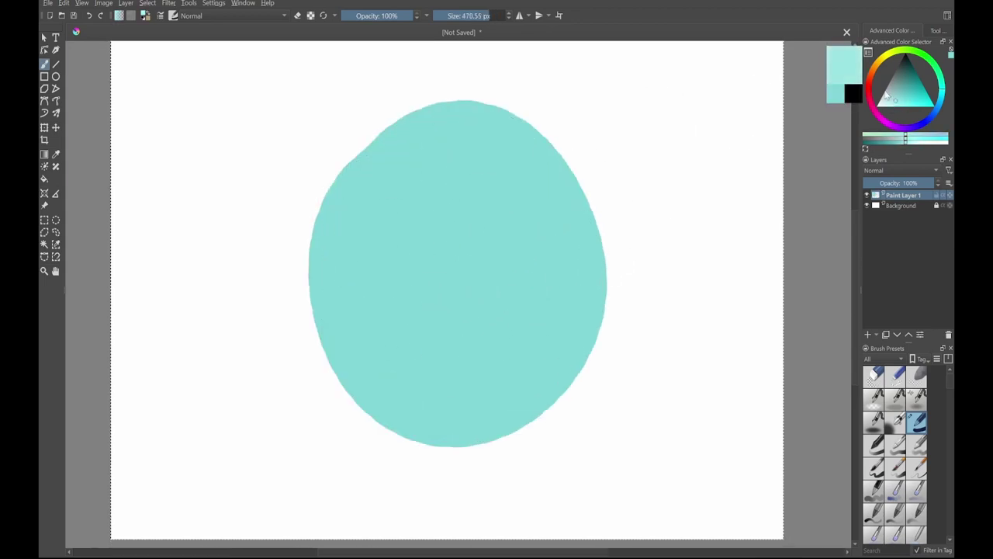
key(bracketleft)
key(bracketleft)
drag(514, 221, 530, 207)
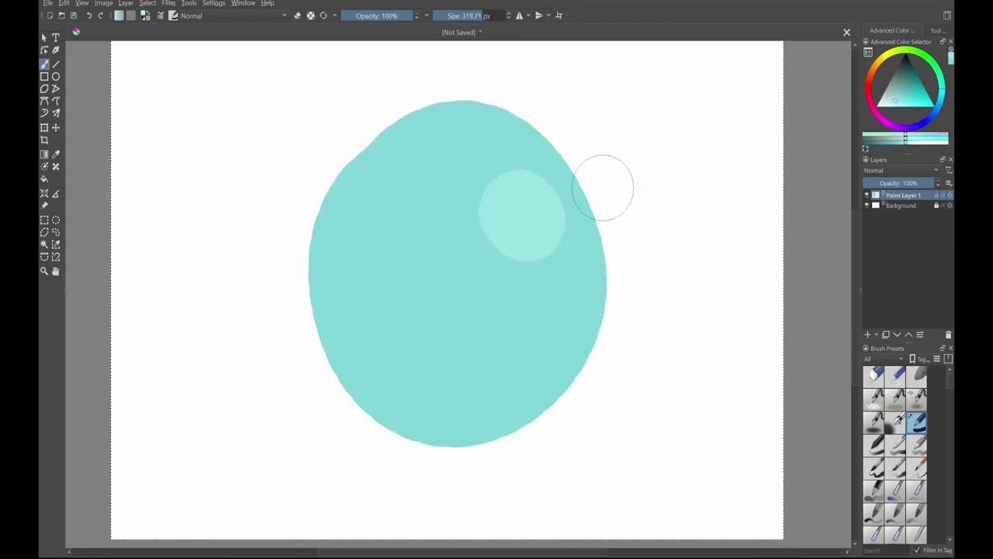
Step: Paint a curved dark teal stem at the oval's upper left with a brush of about 87 px
click(912, 79)
shift+drag(497, 253, 381, 249)
drag(324, 109, 405, 161)
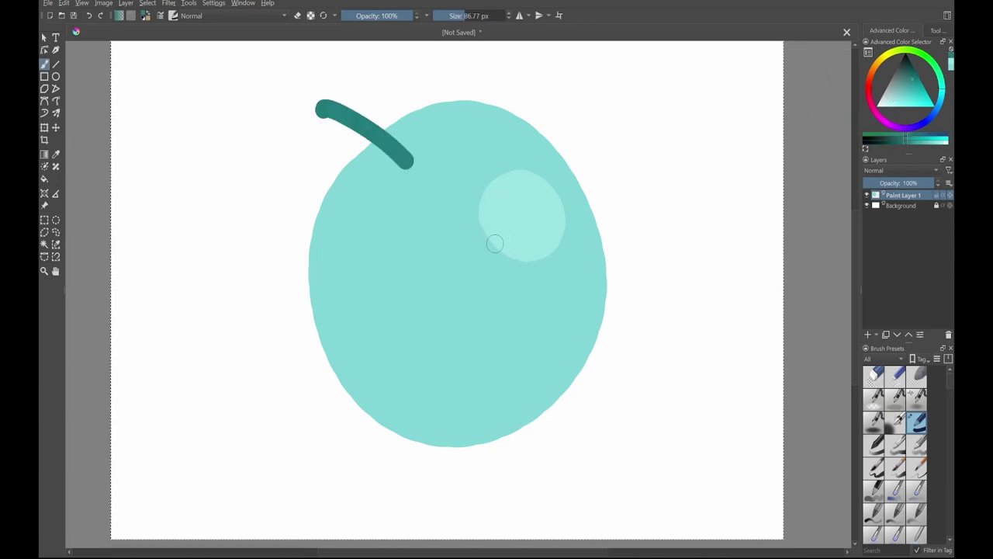
Step: Shift the layer's hue to turn the teal fruit, its highlight and its stem green
key(ctrl+u)
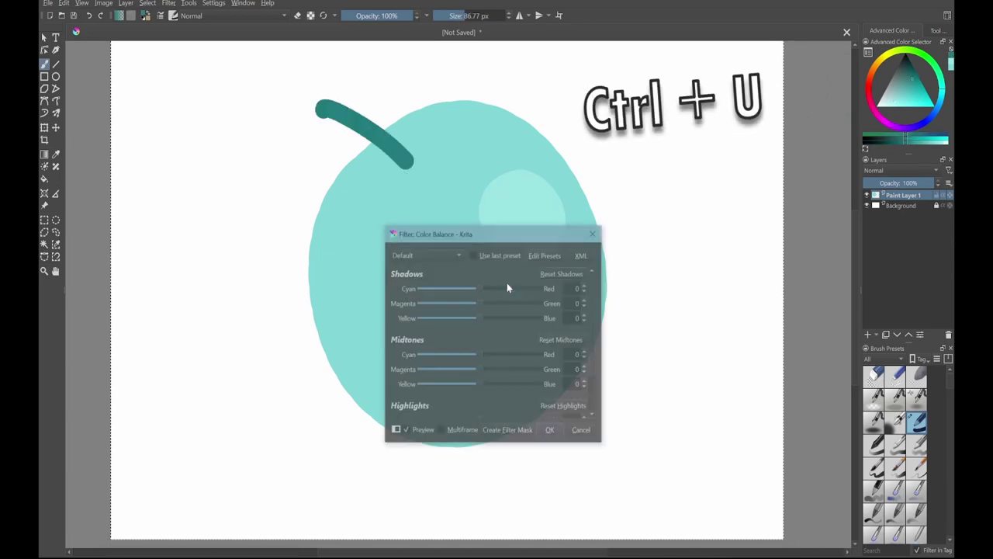
key(Escape)
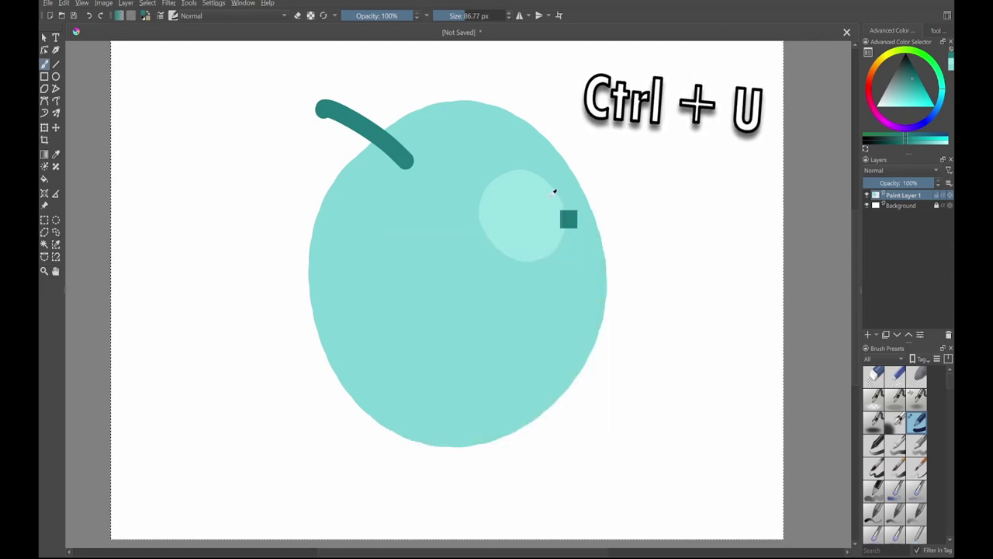
key(ctrl+u)
drag(481, 235, 563, 145)
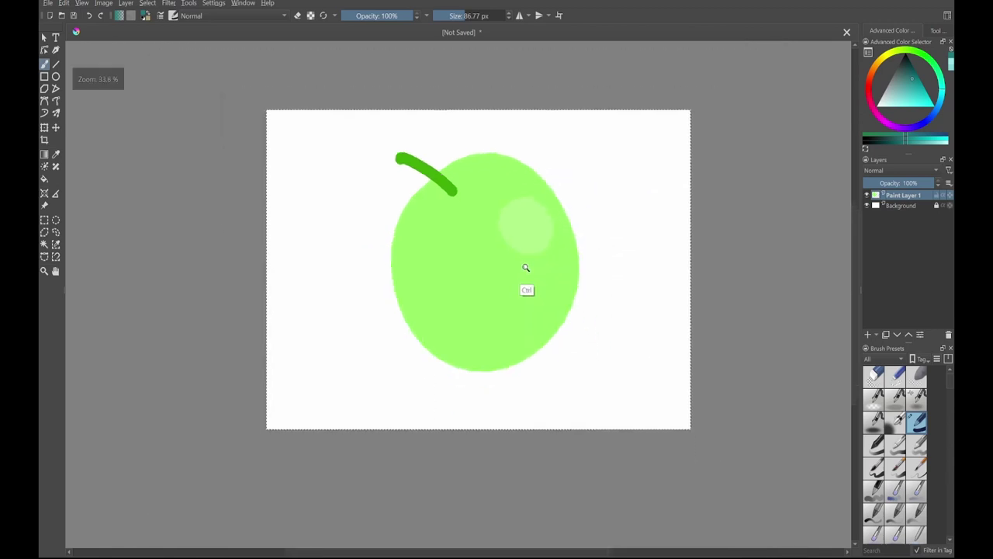
scroll(507, 228, up, 2)
scroll(507, 229, down, 3)
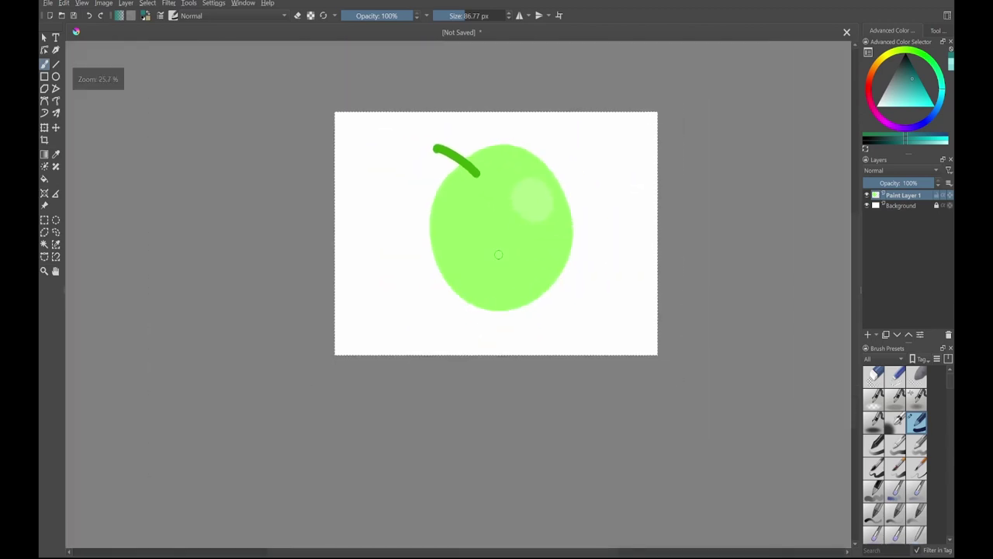
mouse_move(567, 151)
mouse_down()
mouse_move(492, 138)
mouse_move(549, 259)
mouse_up()
key(ctrl+z)
scroll(520, 170, up, 3)
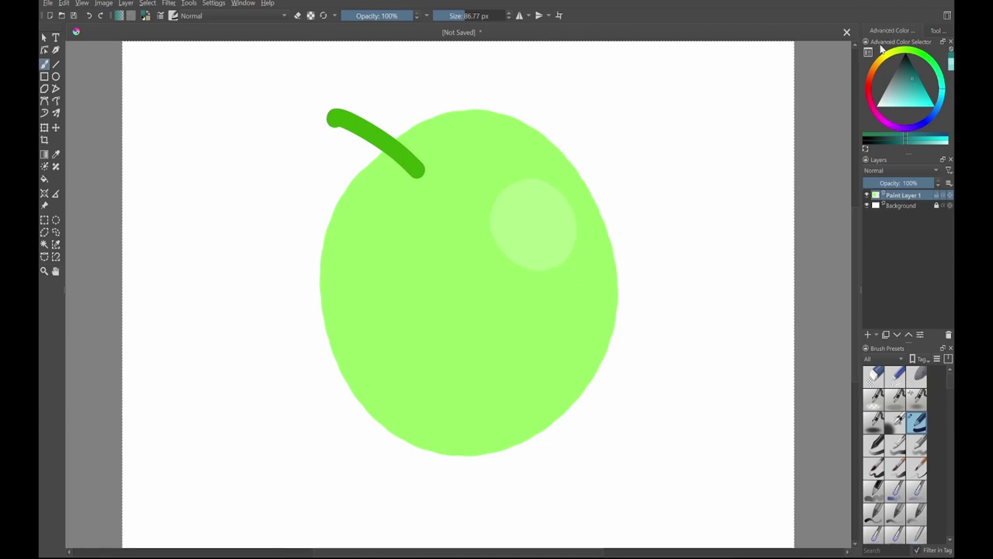
Step: Dock the Advanced Color Selector above the toolbox and widen that docker area to enlarge the color wheel
drag(886, 35, 48, 51)
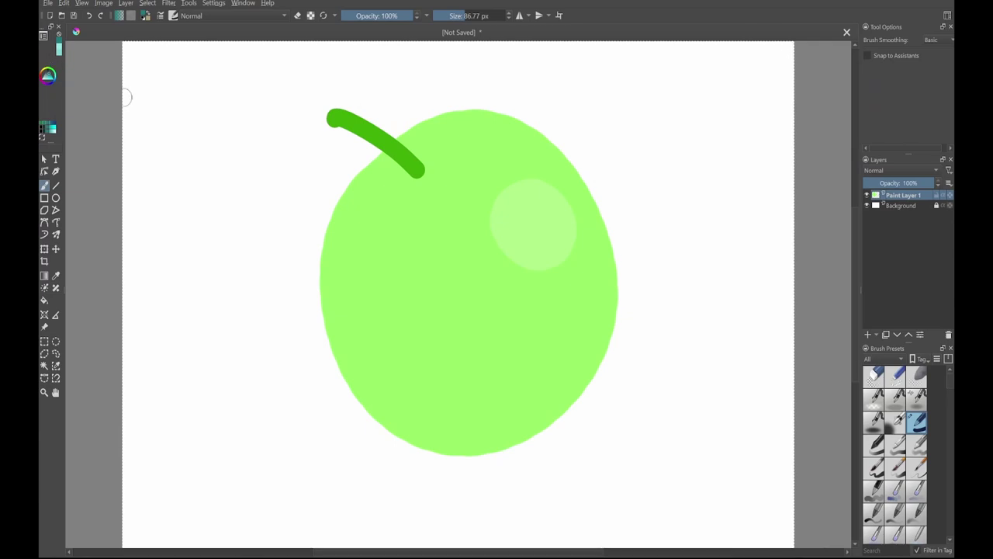
drag(63, 109, 99, 154)
drag(135, 124, 152, 125)
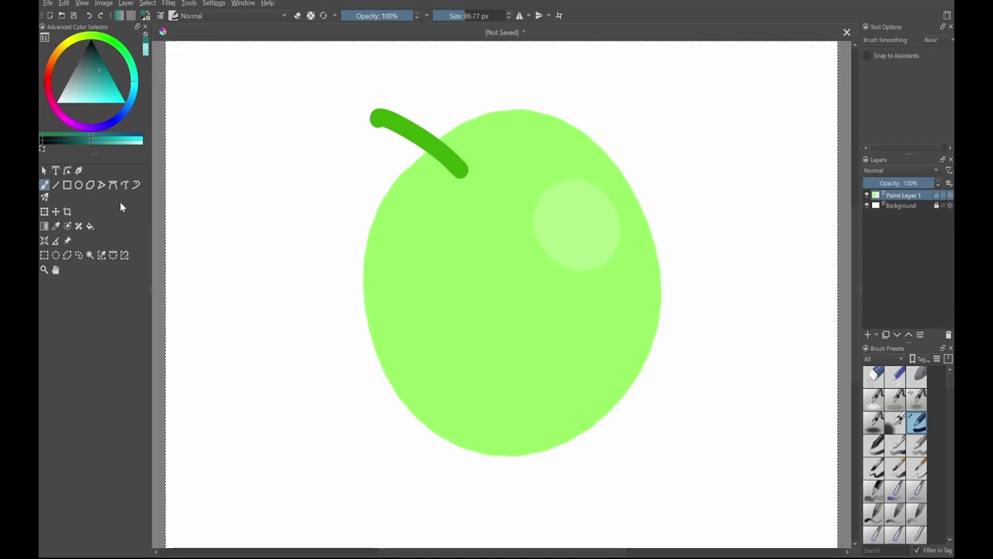
Step: Dock the toolbox above Layers and Tool Options below the Advanced Color Selector, and lengthen the Layers docker
mouse_move(115, 162)
mouse_down()
mouse_move(106, 190)
mouse_move(137, 215)
mouse_move(610, 142)
mouse_move(893, 49)
mouse_move(924, 27)
mouse_move(906, 106)
mouse_move(904, 56)
mouse_move(900, 166)
mouse_move(859, 196)
mouse_up()
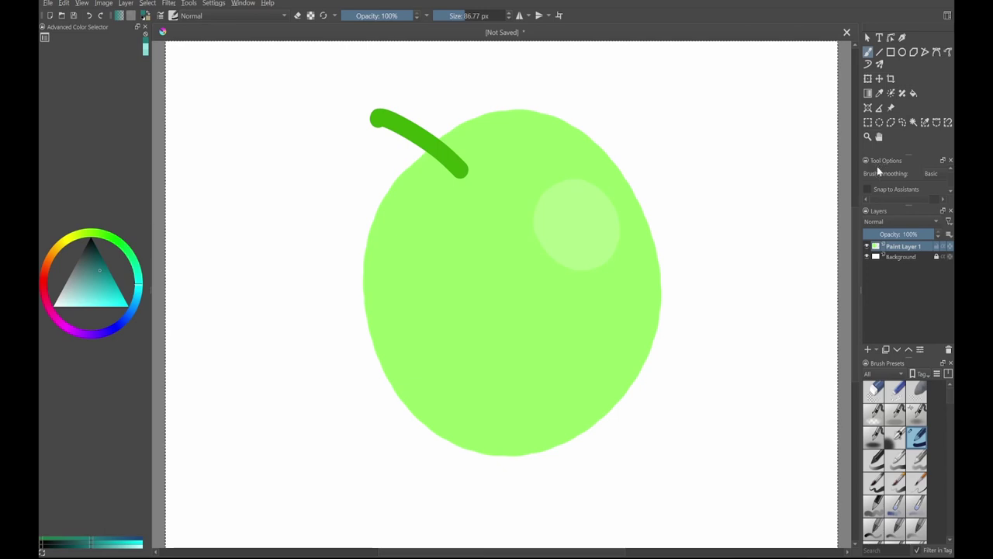
mouse_move(877, 161)
mouse_down()
mouse_move(861, 191)
mouse_move(668, 195)
mouse_move(272, 149)
mouse_move(57, 72)
mouse_move(108, 464)
mouse_move(75, 522)
mouse_move(104, 97)
mouse_move(109, 219)
mouse_move(119, 168)
mouse_move(119, 177)
mouse_up()
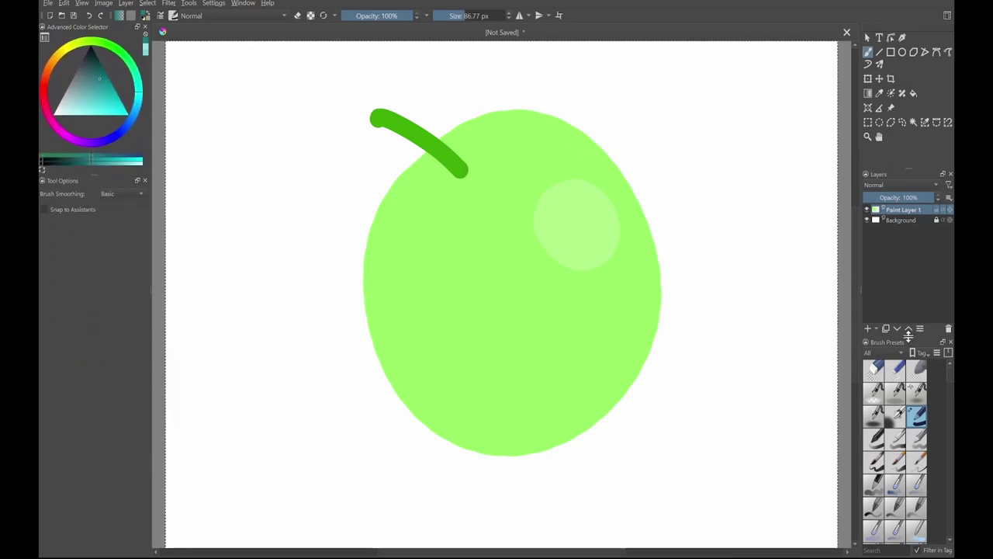
mouse_move(909, 341)
mouse_down()
mouse_move(893, 476)
mouse_move(898, 408)
mouse_move(900, 421)
mouse_up()
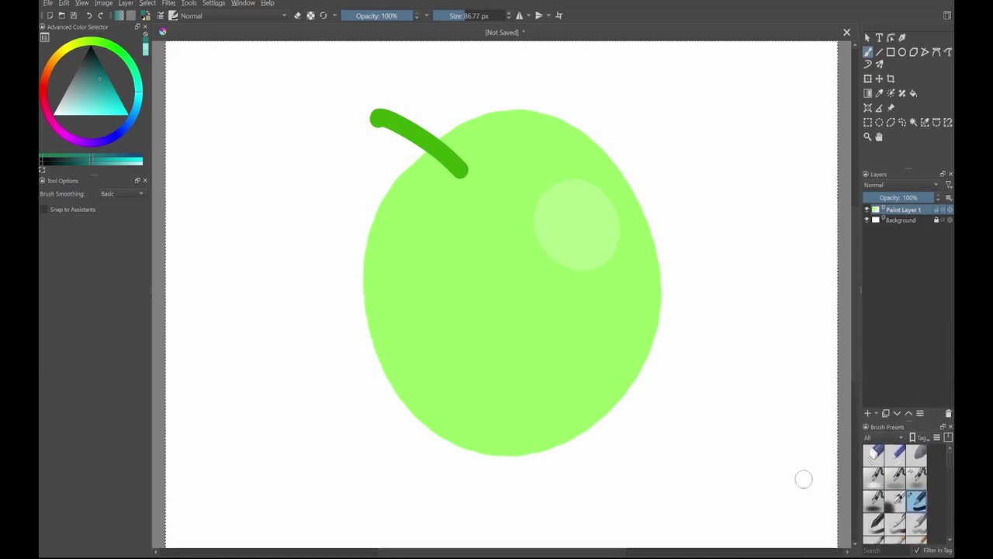
click(148, 3)
click(918, 282)
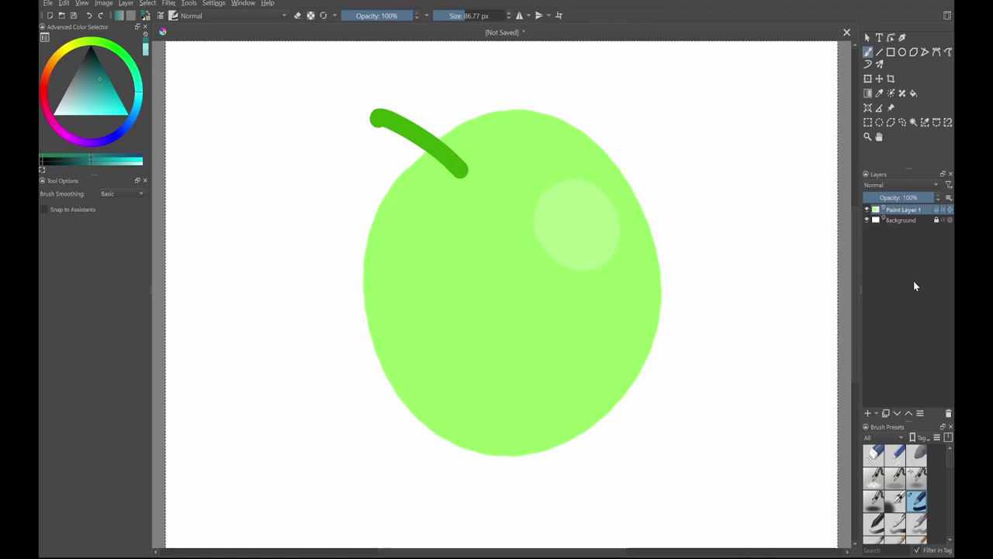
Step: Show the Recorder docker, shrink it in favor of Brush Presets and bring its recording controls into view
click(222, 7)
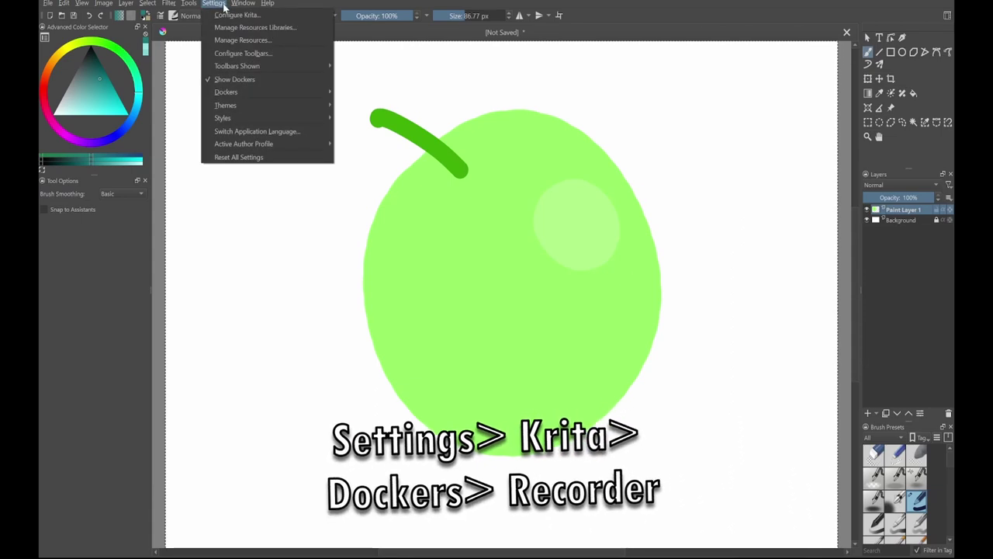
mouse_move(262, 90)
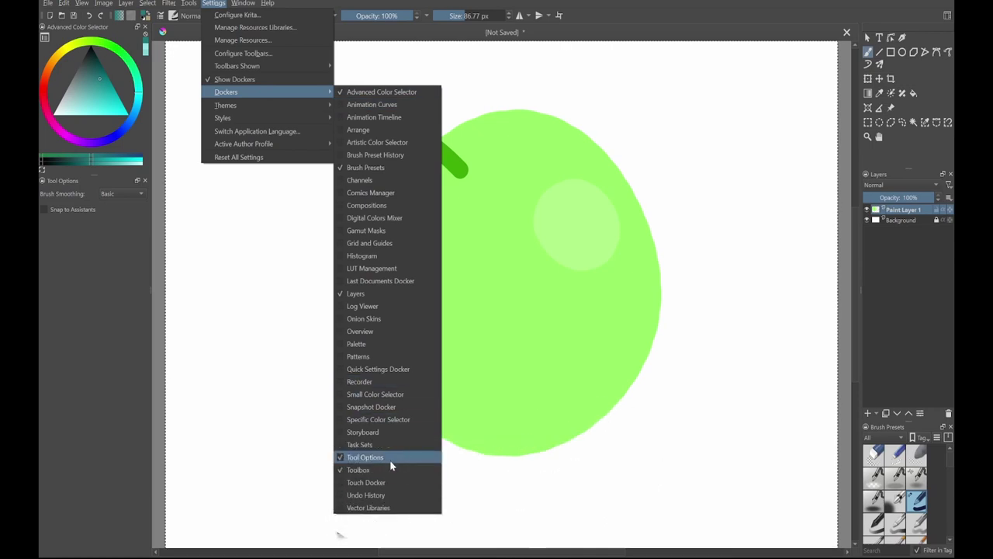
click(359, 381)
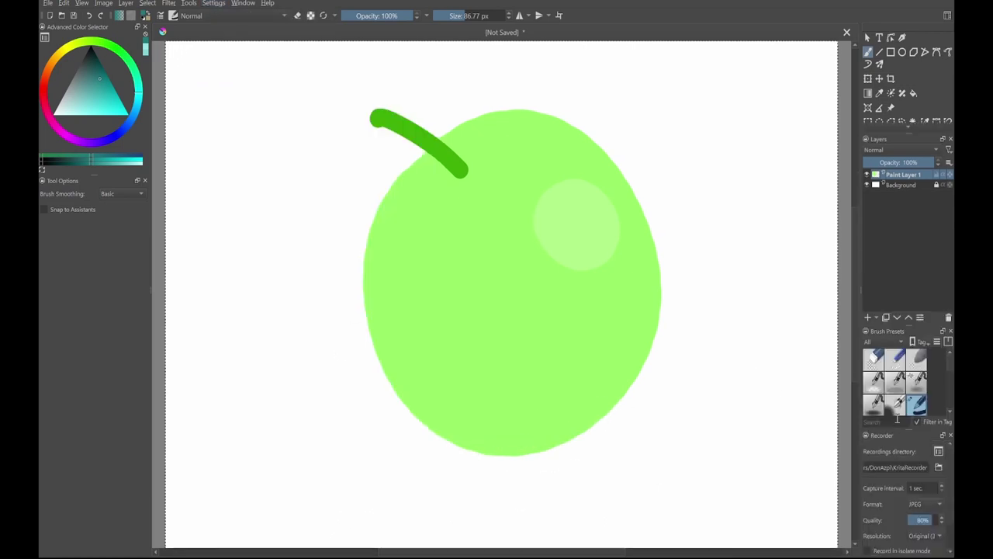
drag(906, 430, 911, 483)
scroll(936, 543, down, 3)
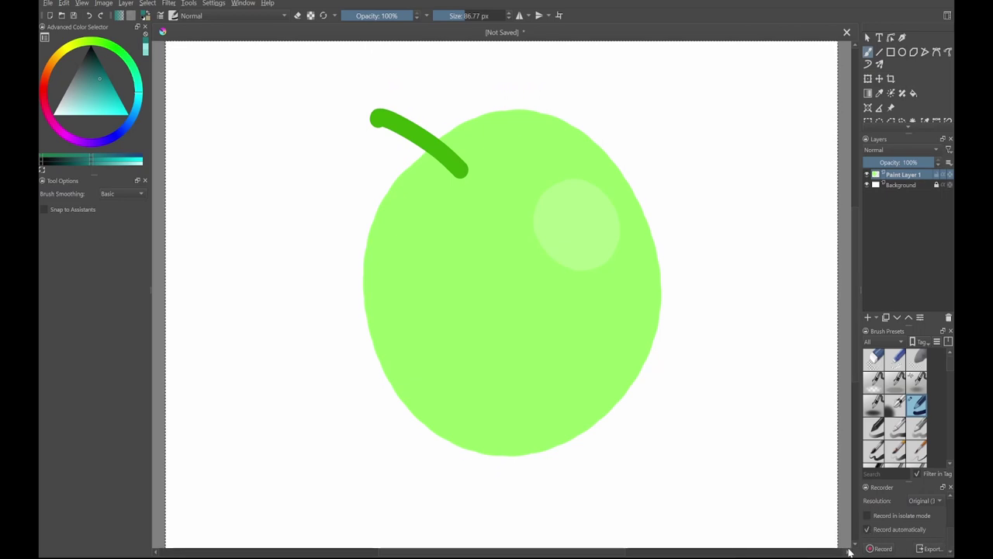
Step: Review the Recorder's timelapse export settings, including frame rates, FFmpeg and video location, without exporting
click(921, 548)
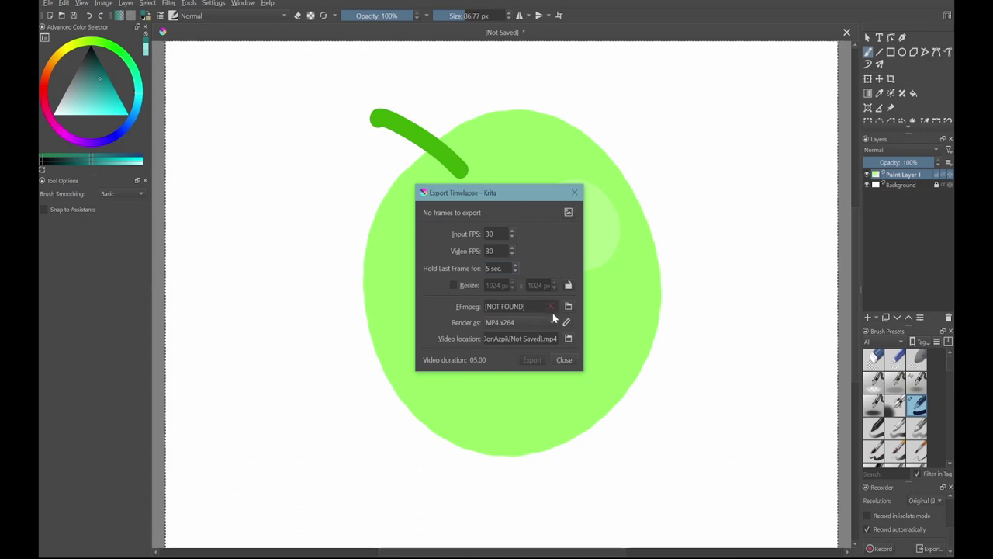
click(564, 360)
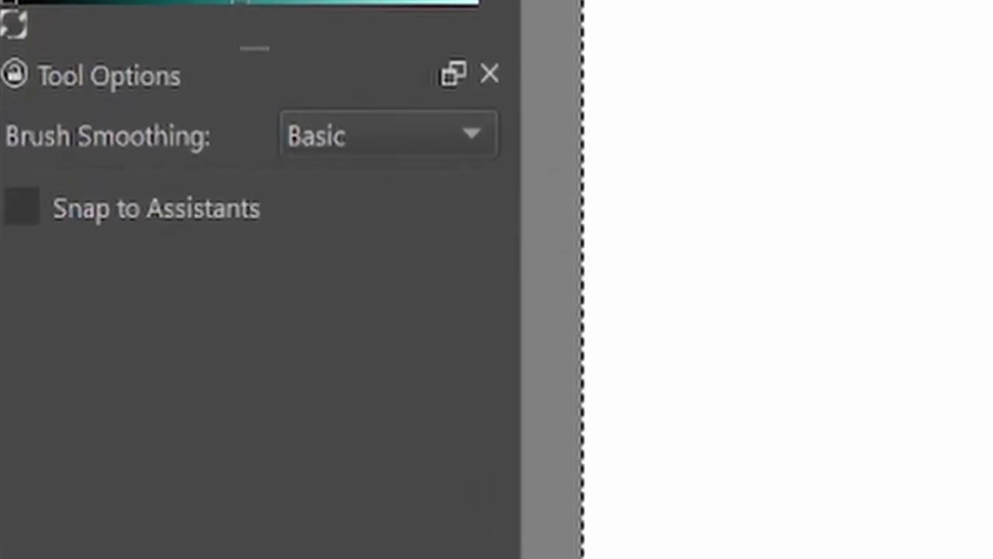
Step: Set the brush smoothing to Stabilizer with a sample count of 11 and a delay of 0 px
click(405, 155)
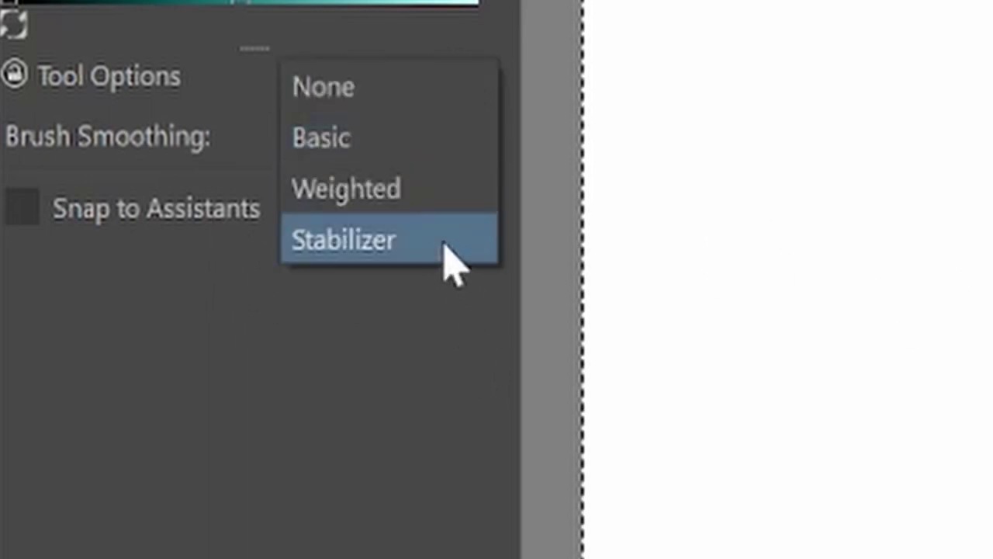
click(452, 264)
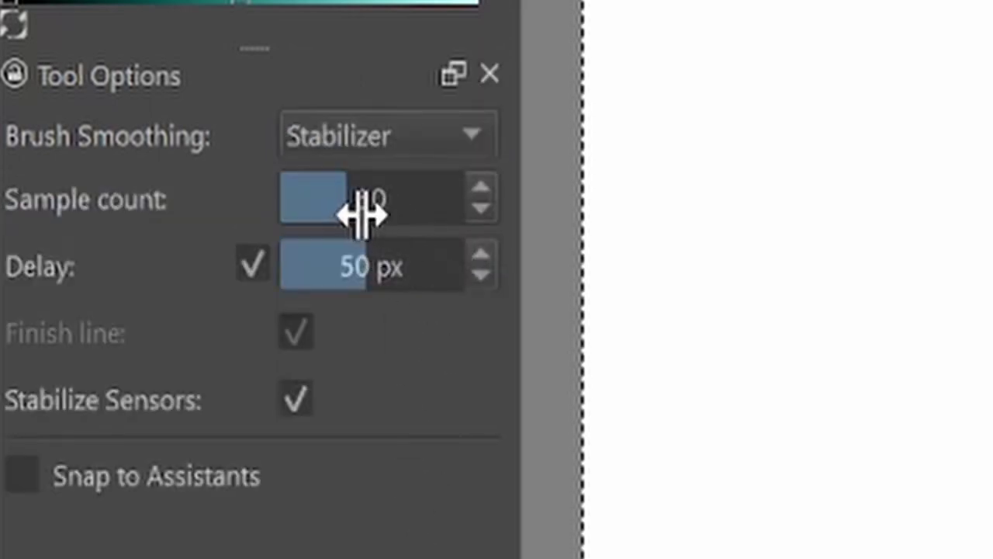
mouse_move(312, 201)
mouse_down()
mouse_move(296, 198)
mouse_move(312, 210)
mouse_up()
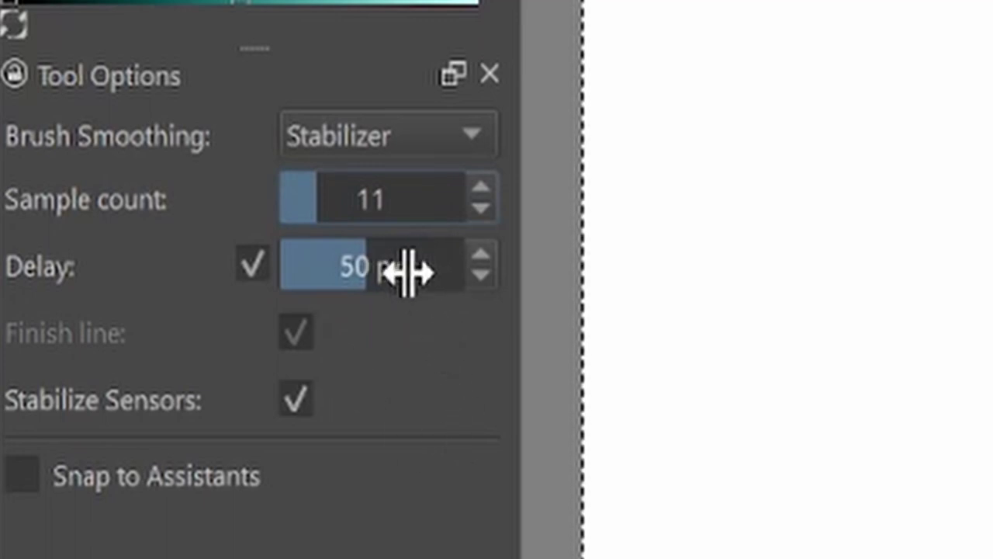
drag(403, 274, 261, 273)
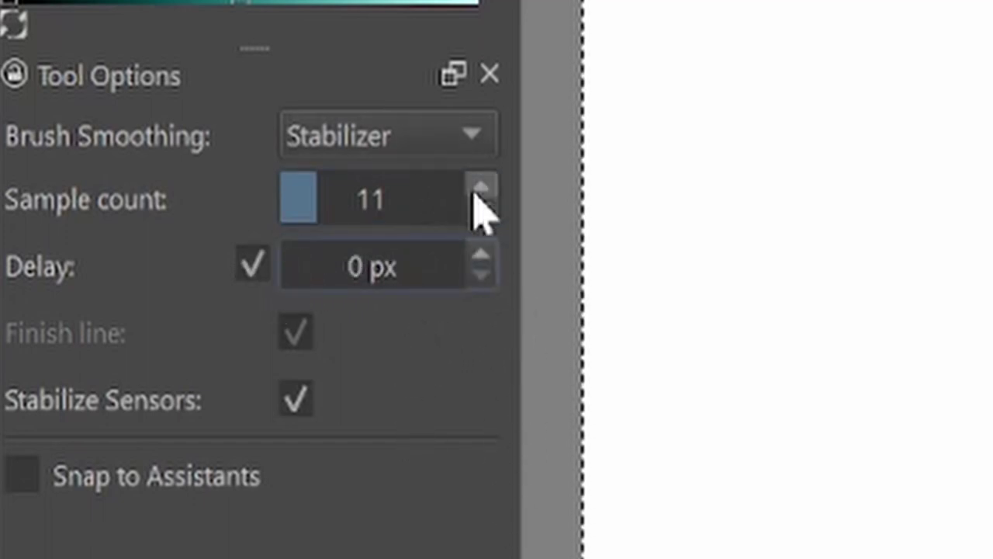
Step: Try the stabilized brush with a test stroke on the canvas and undo it
drag(838, 449, 985, 419)
key(ctrl+z)
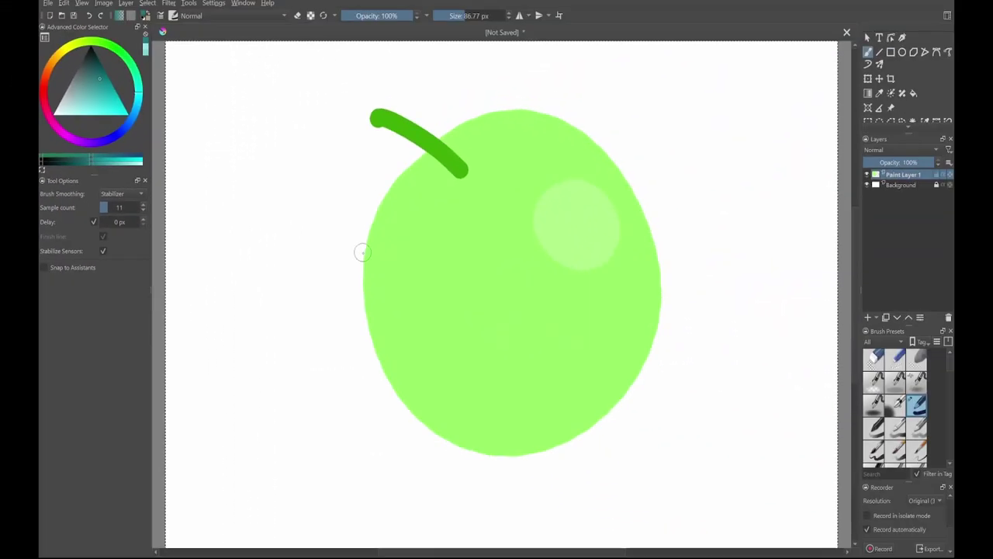
mouse_move(404, 286)
mouse_down()
mouse_move(458, 253)
mouse_move(461, 265)
mouse_move(498, 200)
mouse_move(346, 412)
mouse_up()
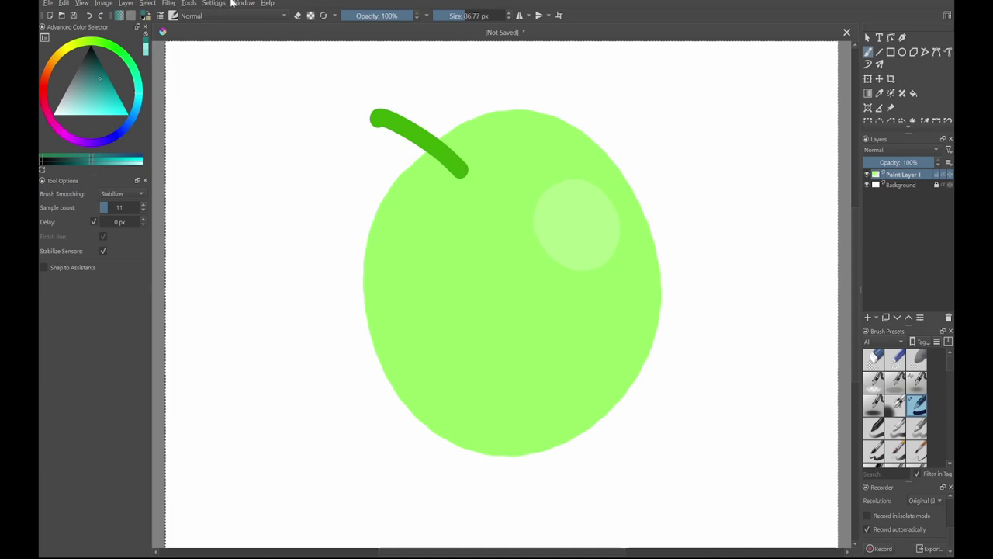
Step: Show the Overview docker and dock it between the Advanced Color Selector and Tool Options
click(241, 4)
mouse_move(262, 41)
click(350, 119)
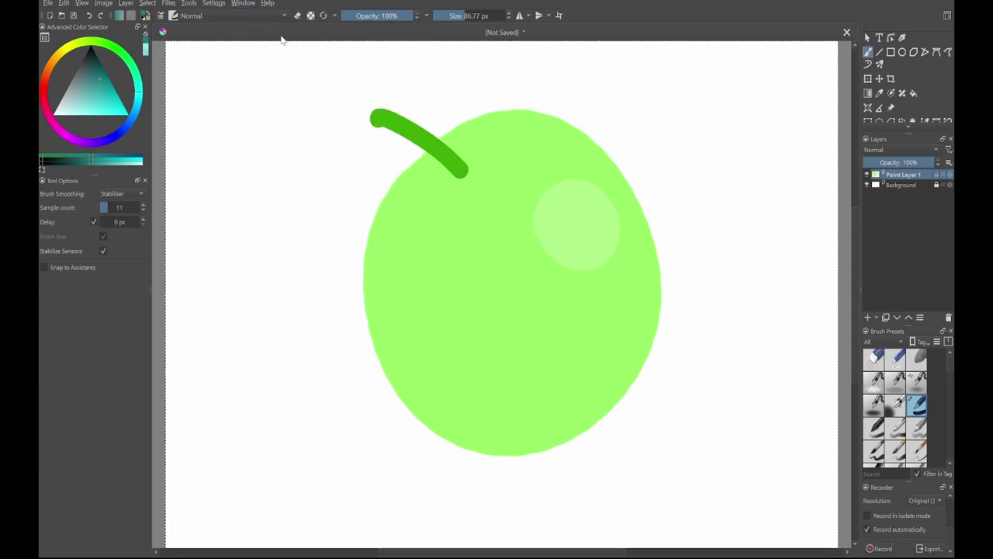
click(215, 4)
mouse_move(268, 92)
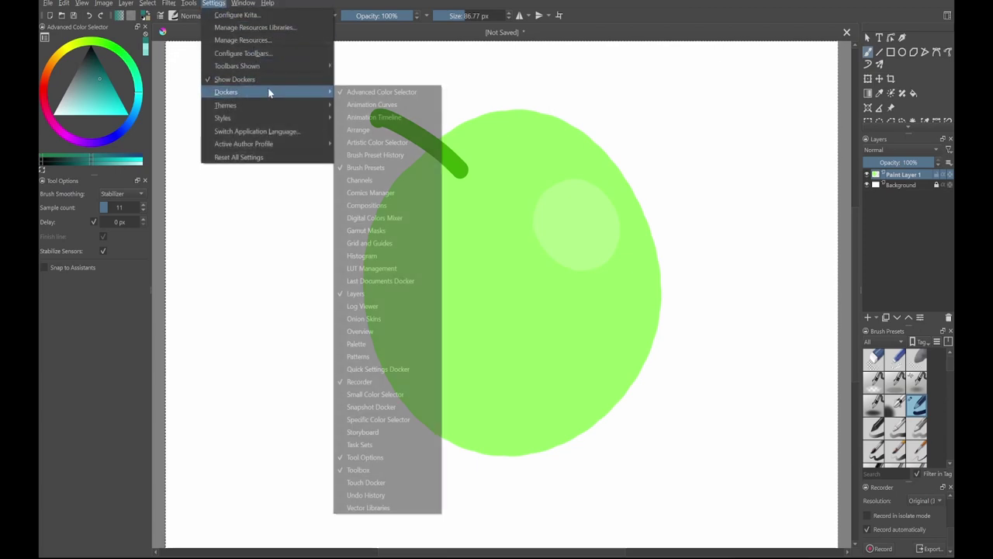
click(359, 331)
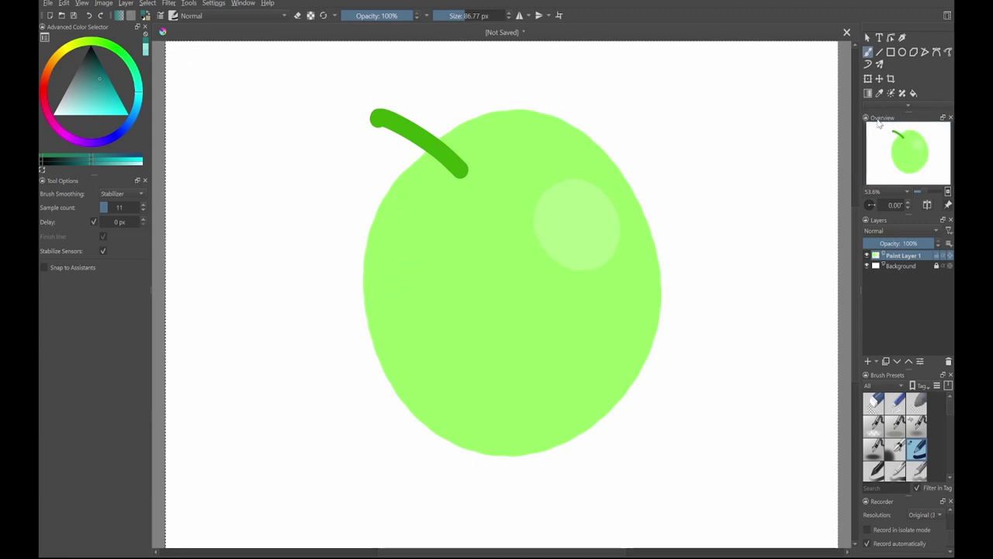
drag(879, 122, 64, 180)
Step: Shrink the brush size to 0.01 px and sample the fruit's light green as the painting color
drag(382, 217, 335, 363)
drag(366, 251, 357, 361)
drag(423, 232, 313, 326)
scroll(313, 326, down, 4)
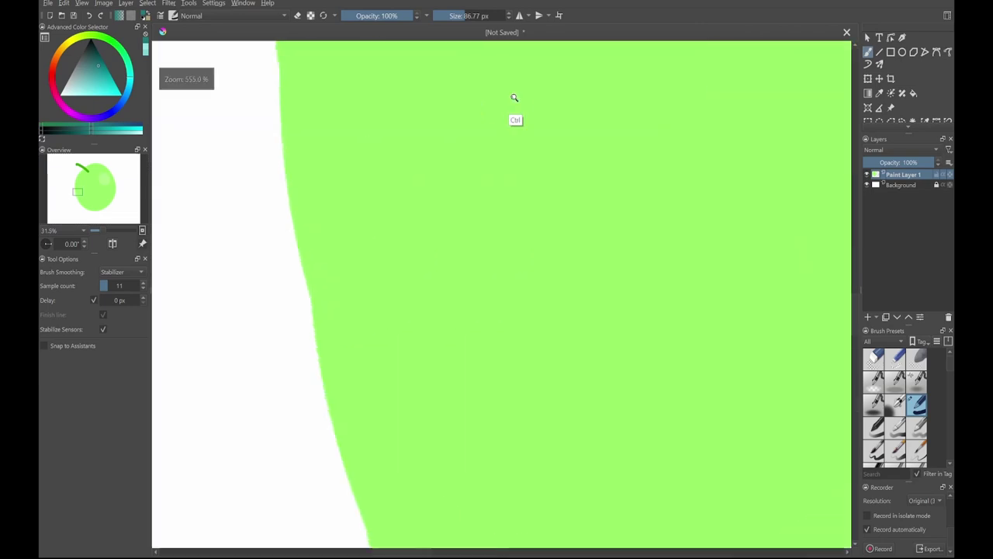
scroll(351, 264, up, 15)
mouse_move(470, 269)
shift+mouse_down()
mouse_move(295, 242)
mouse_move(314, 253)
mouse_move(344, 365)
mouse_move(270, 169)
mouse_move(328, 218)
mouse_move(301, 179)
shift+mouse_up()
key(ctrl+z)
ctrl+click(313, 247)
Step: Examine the fruit at different zoom levels and positions while following the view frame in the Overview docker
mouse_move(78, 192)
mouse_down()
mouse_move(93, 226)
mouse_move(82, 191)
mouse_up()
ctrl+drag(301, 220, 280, 287)
scroll(311, 204, down, 4)
scroll(423, 206, up, 6)
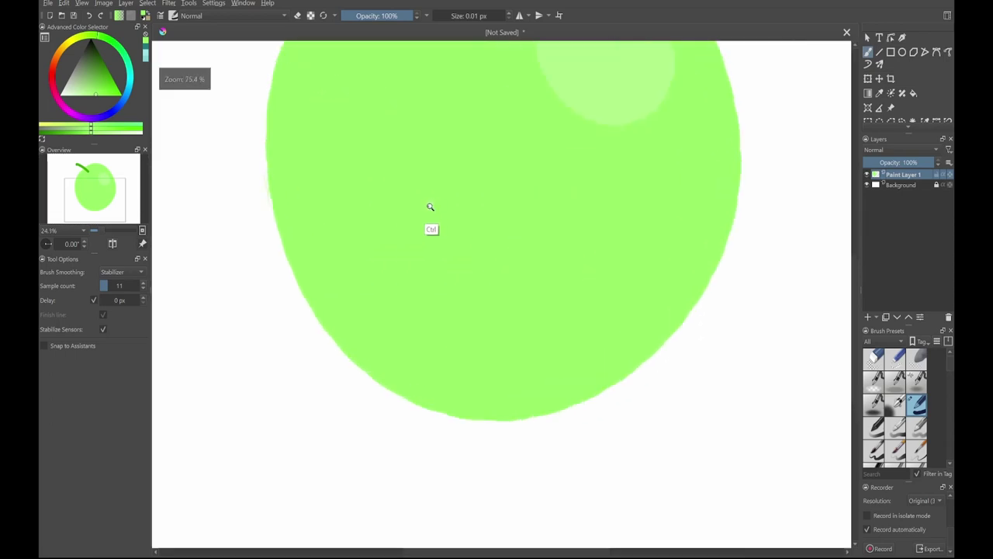
scroll(411, 221, down, 4)
drag(399, 197, 409, 243)
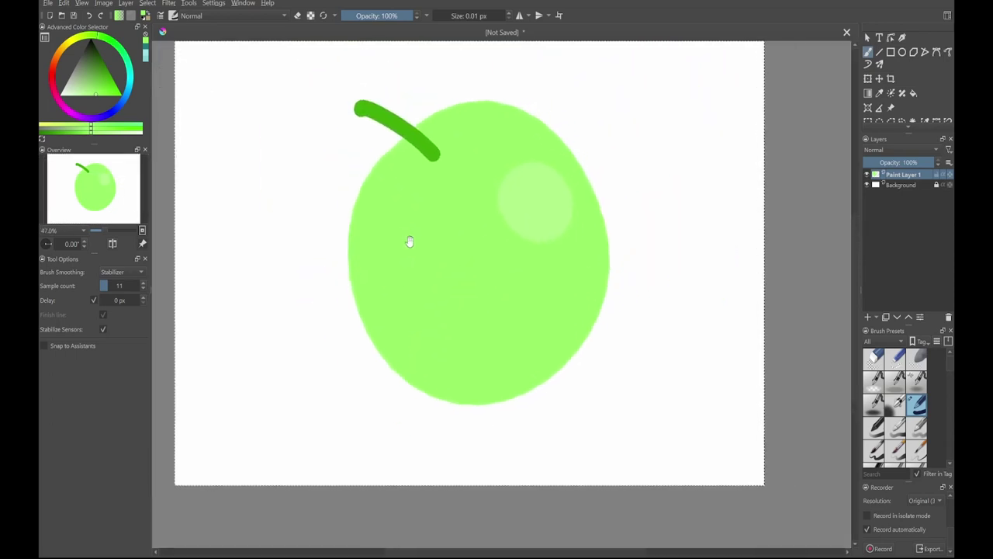
scroll(403, 260, down, 3)
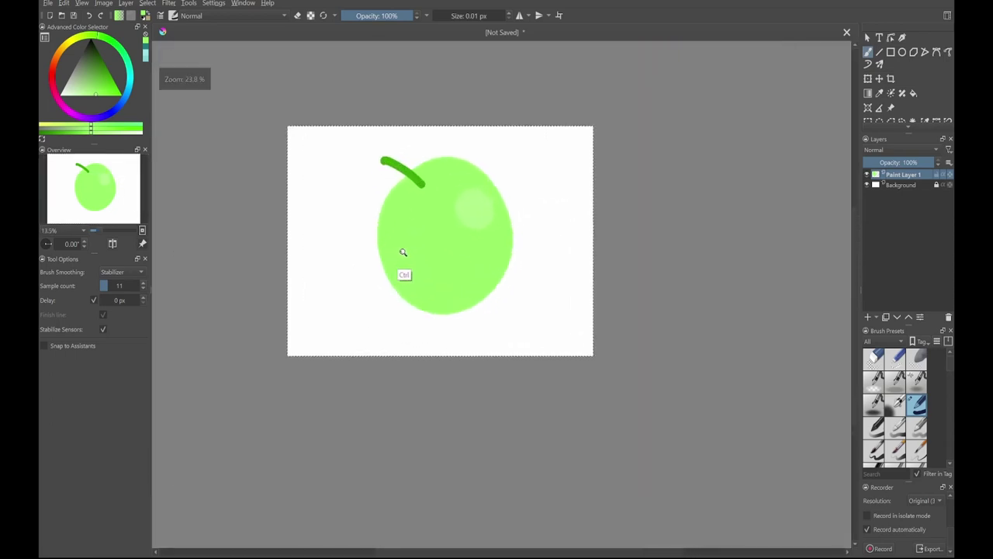
mouse_move(104, 229)
mouse_down()
mouse_move(113, 233)
mouse_move(102, 241)
mouse_up()
Step: Toggle horizontal mirroring of the canvas view on and off several times from the Overview docker
click(113, 244)
click(112, 245)
click(112, 245)
click(112, 244)
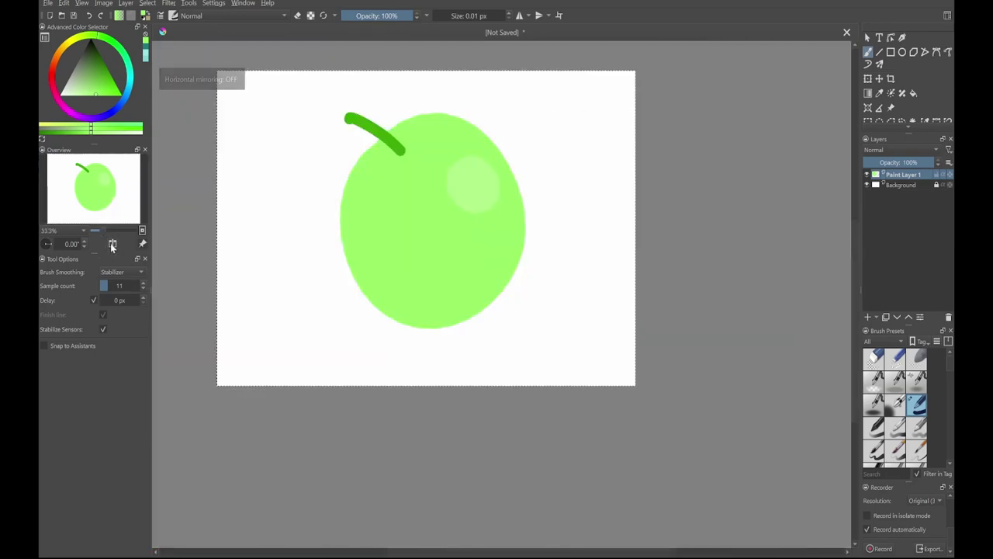
click(112, 244)
click(113, 244)
scroll(317, 300, up, 2)
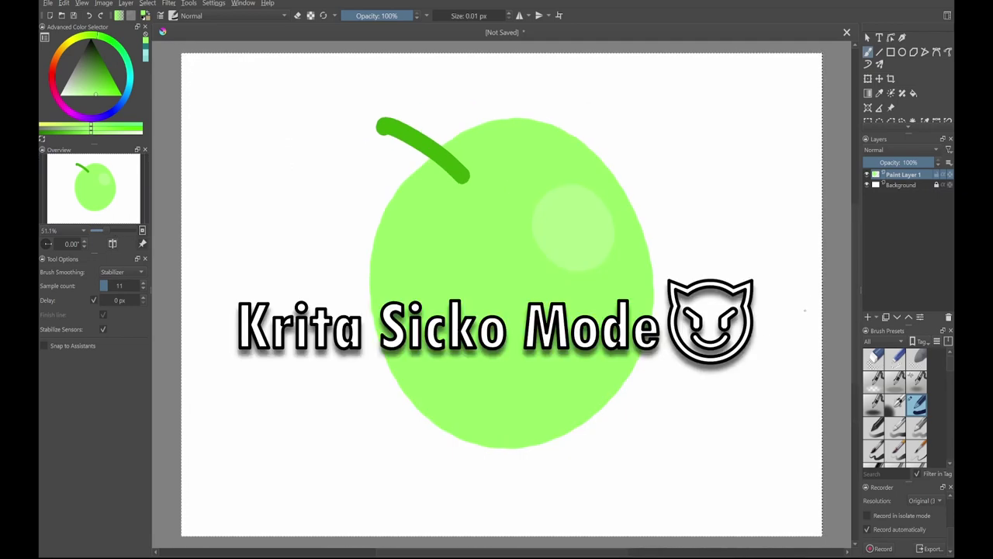
Step: Look through the resource bundles offered for Brush Presets, including Krita 4 Default Resources.bundle, and browse the brush presets
click(948, 341)
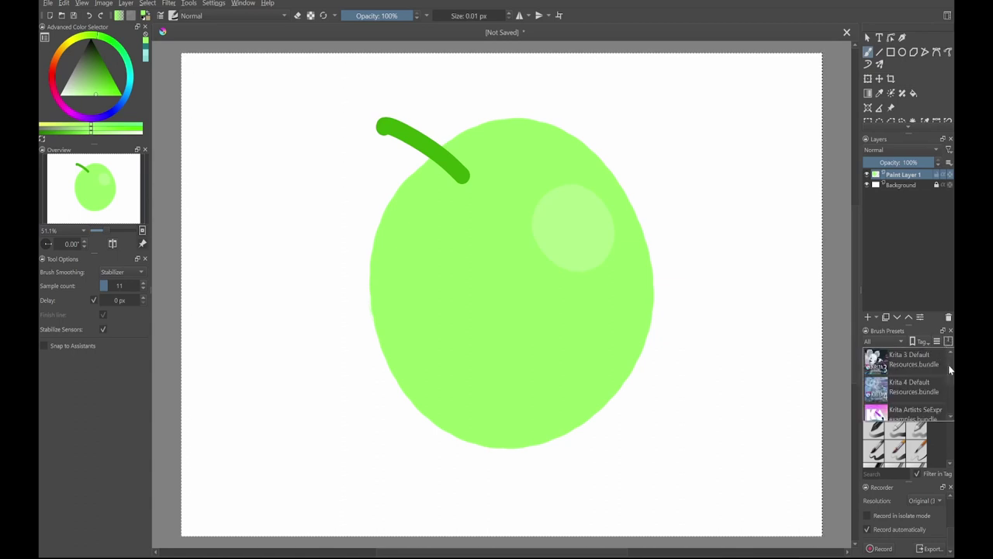
click(914, 387)
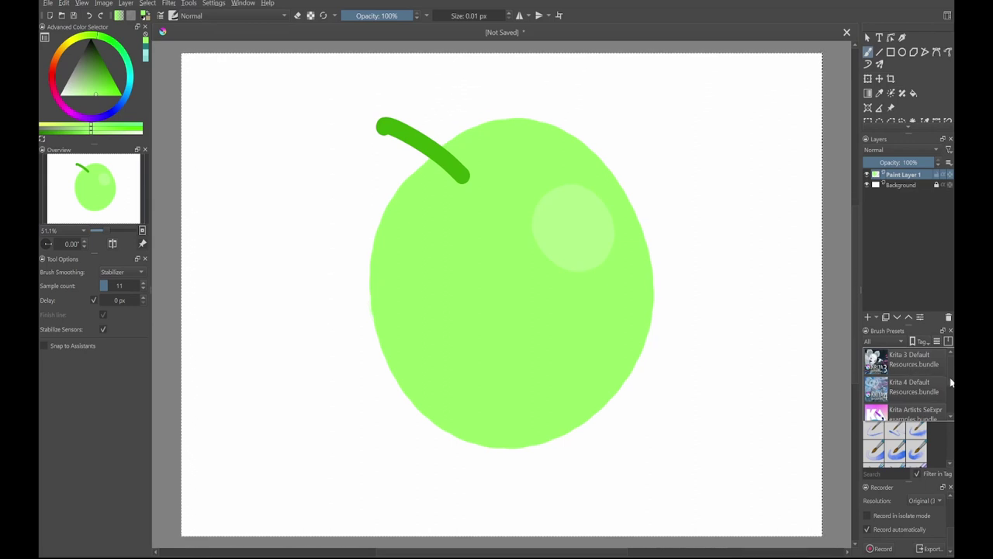
scroll(935, 380, down, 2)
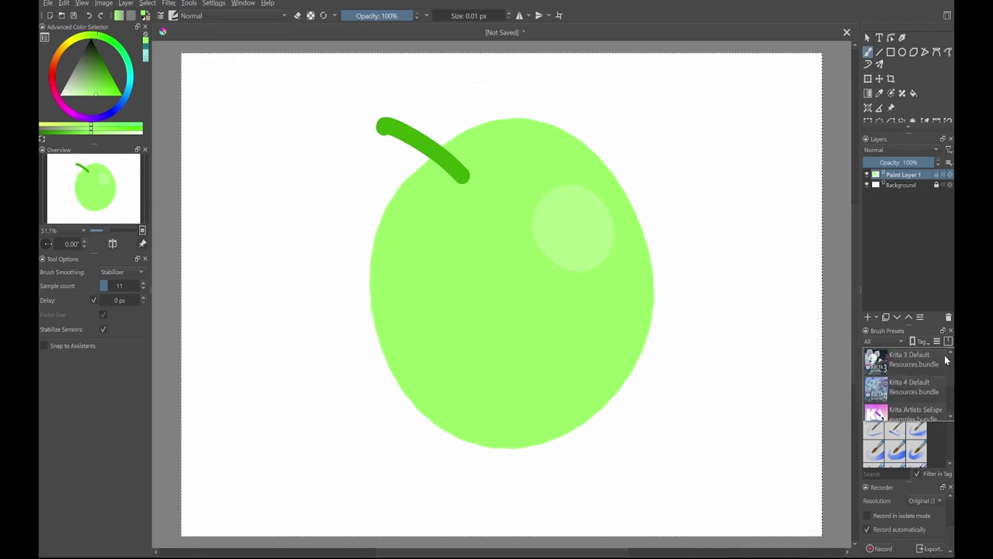
scroll(939, 392, up, 2)
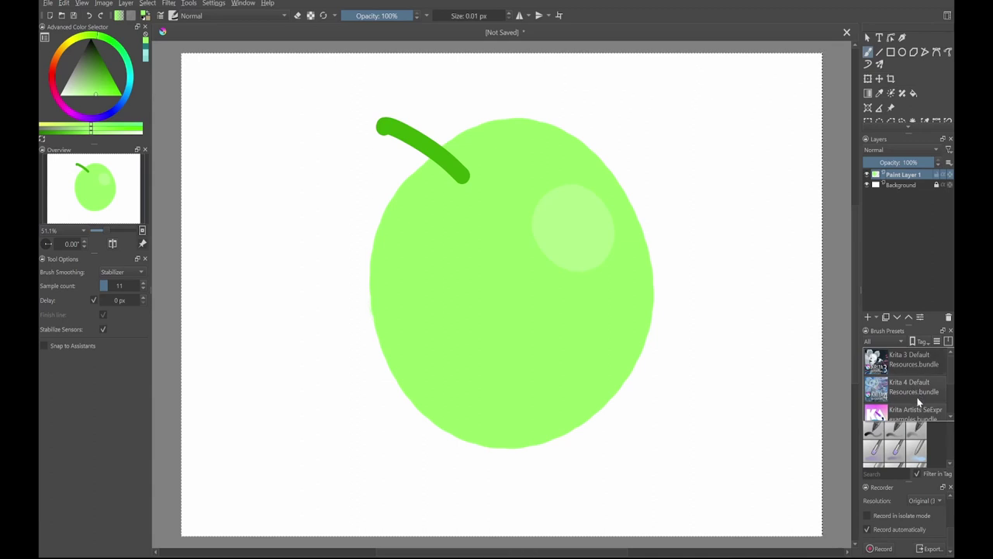
scroll(949, 382, down, 1)
scroll(935, 396, down, 1)
click(938, 441)
drag(950, 369, 943, 391)
scroll(934, 411, up, 5)
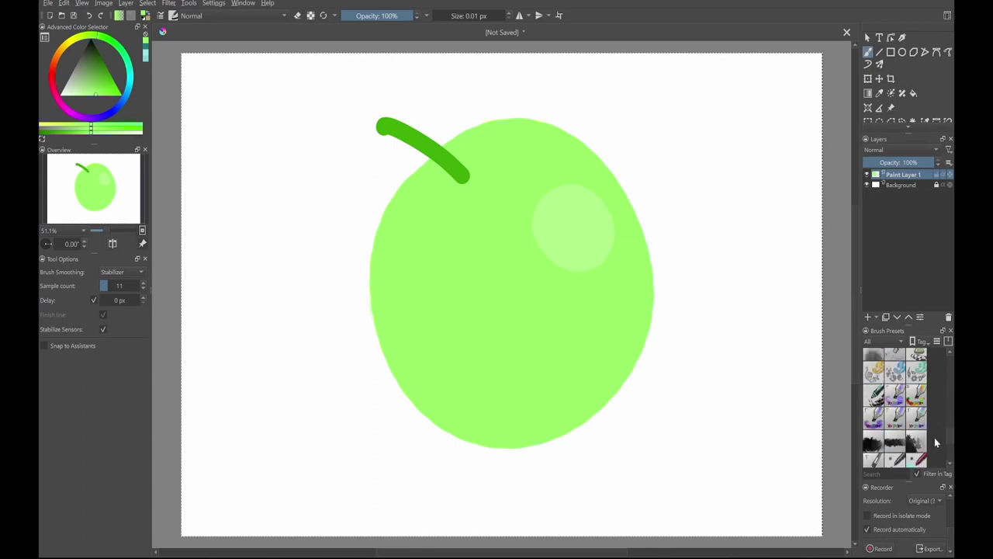
Step: Reduce the Brush Presets icon size until six thumbnails fit in each row
click(937, 340)
drag(914, 401, 892, 401)
click(935, 343)
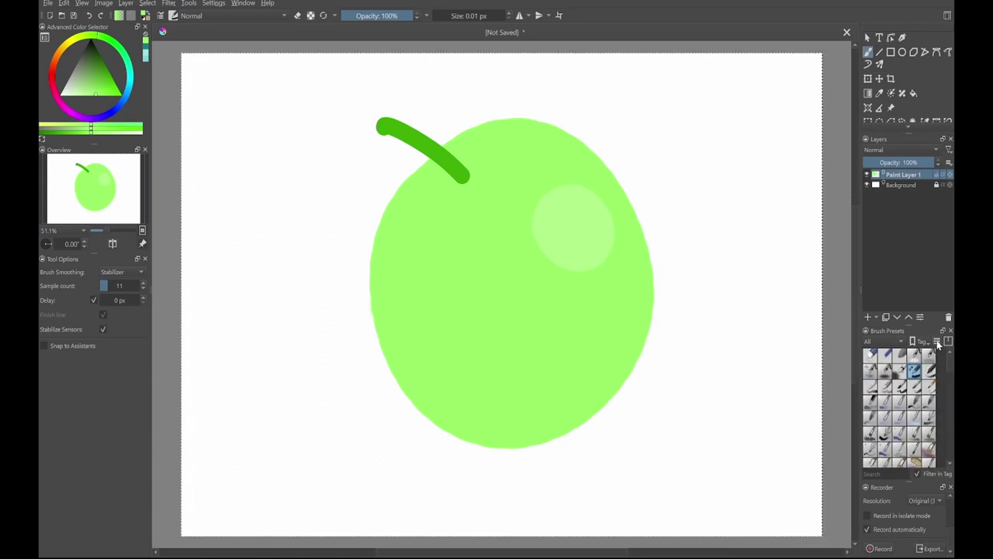
click(937, 341)
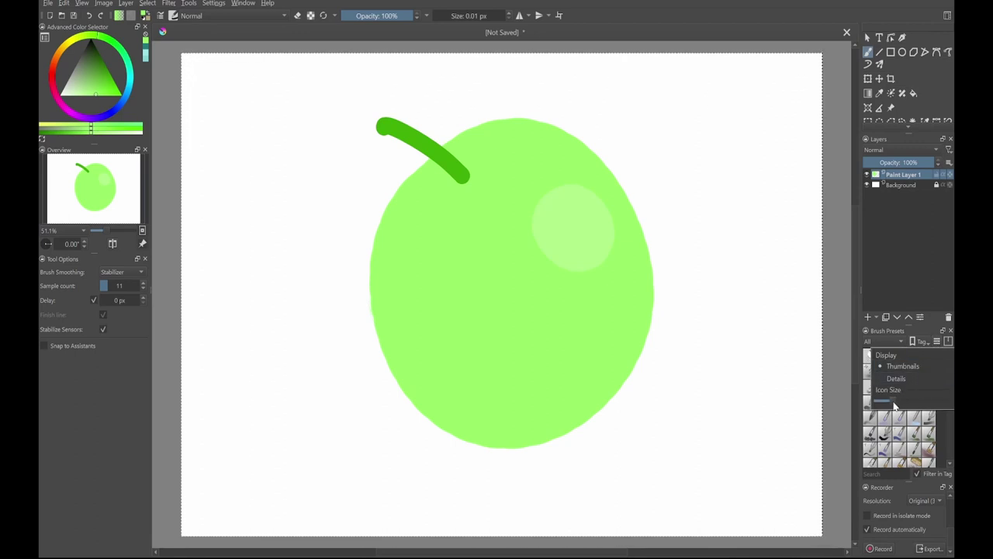
drag(893, 400, 883, 400)
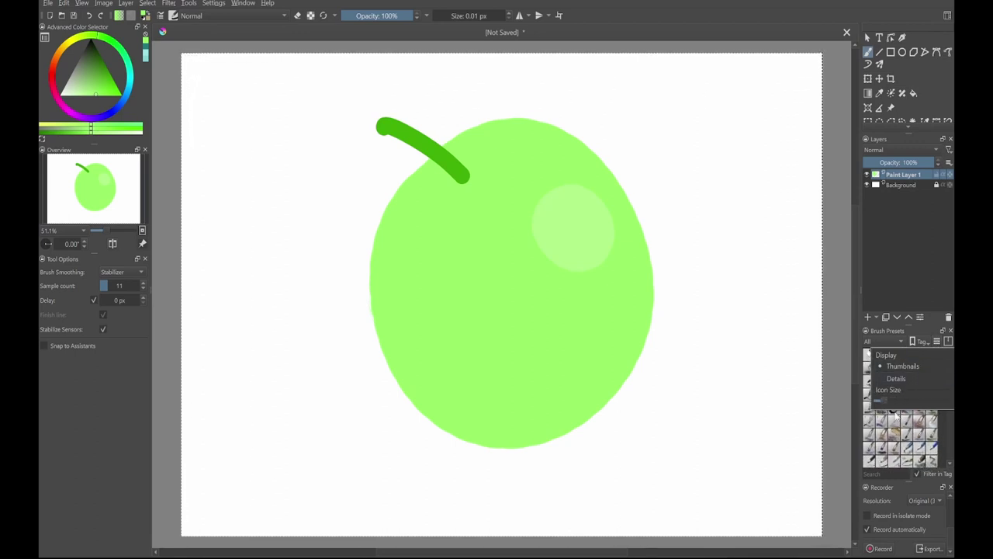
click(952, 436)
scroll(950, 365, down, 4)
drag(947, 405, 941, 349)
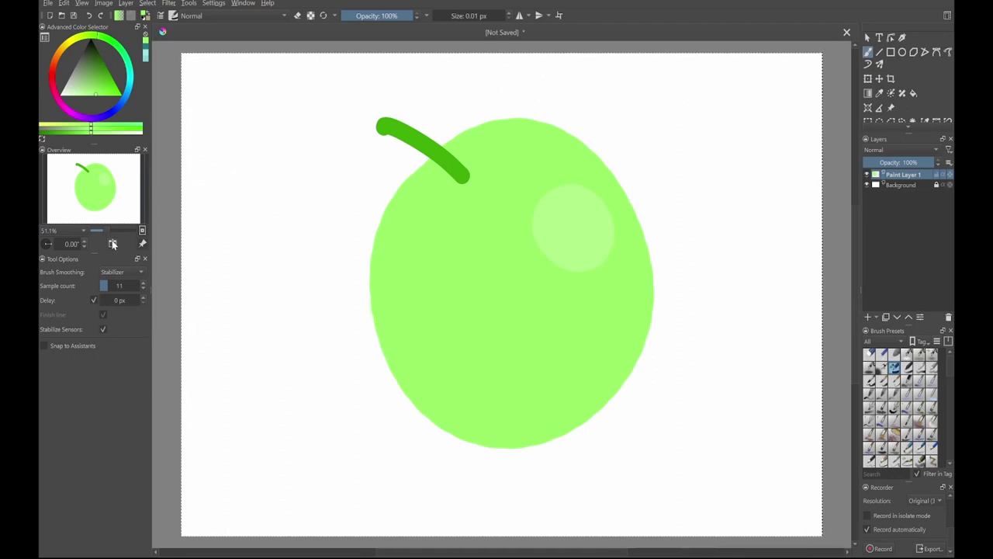
Step: Flip the canvas view horizontally and back again to compare the fruit with its mirror image
click(113, 244)
click(114, 243)
click(114, 244)
click(113, 243)
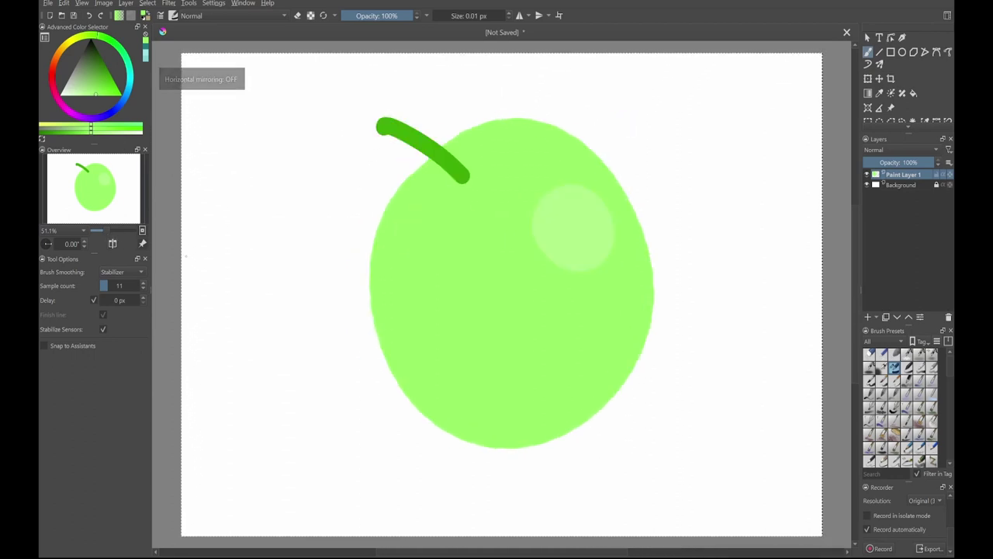
Step: Search Krita's keyboard shortcut settings for "mirror view"
click(214, 5)
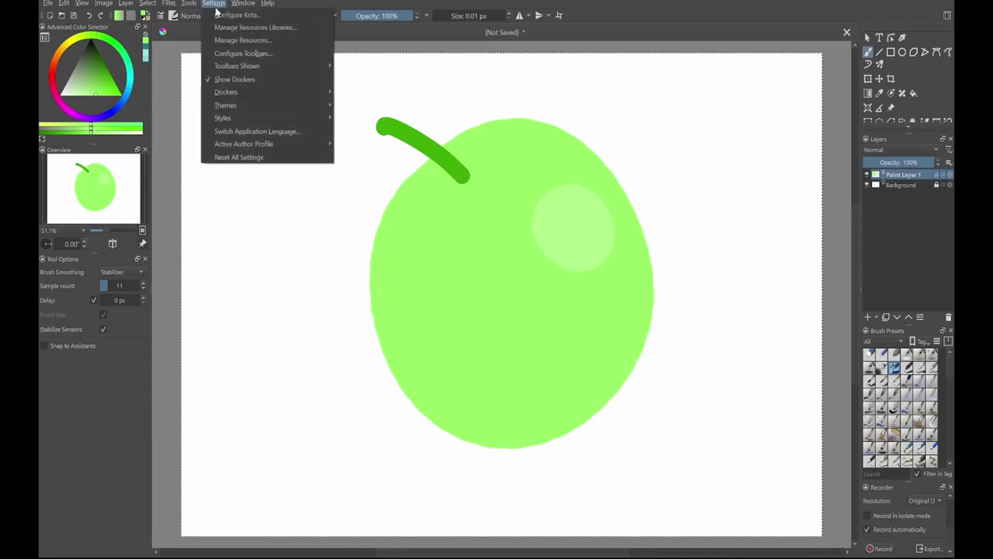
click(260, 16)
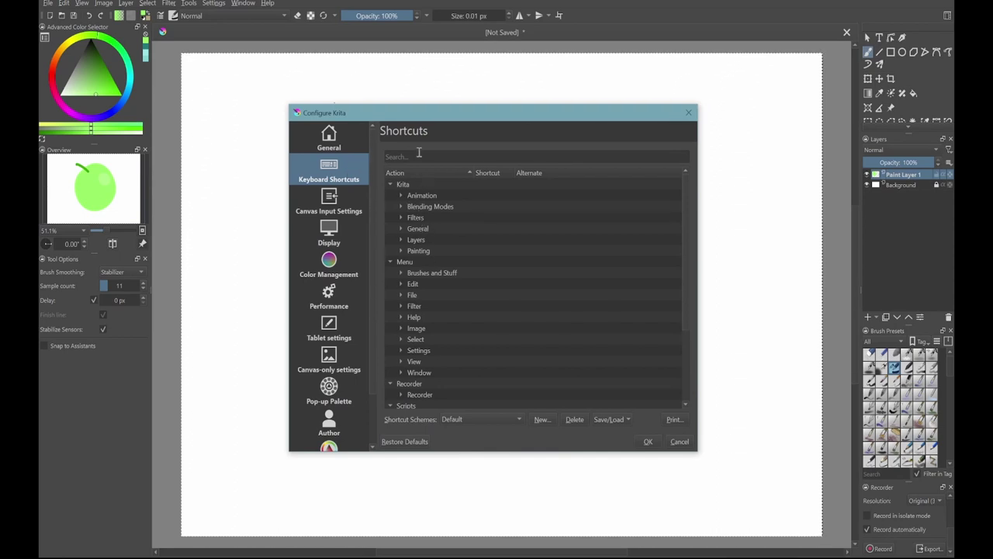
text(mirror)
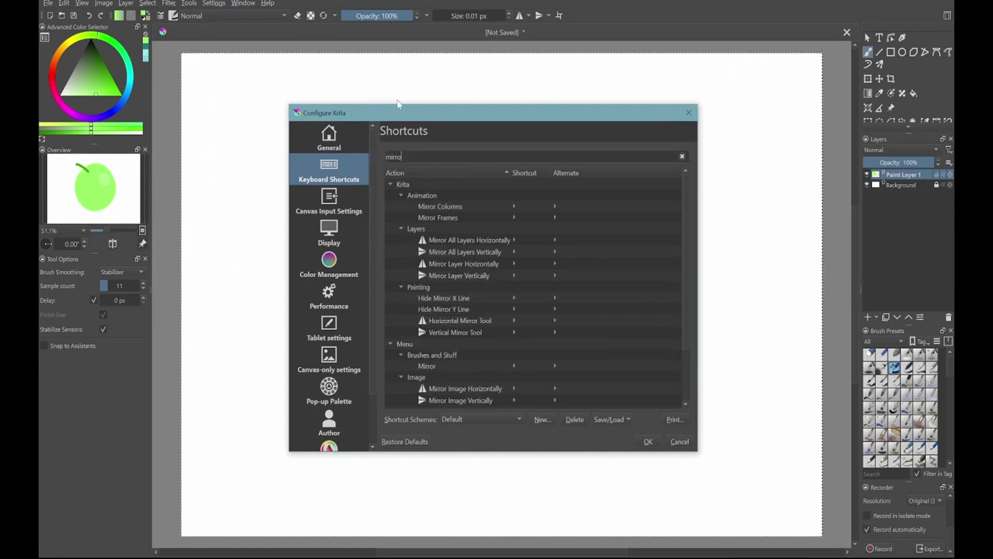
text( view)
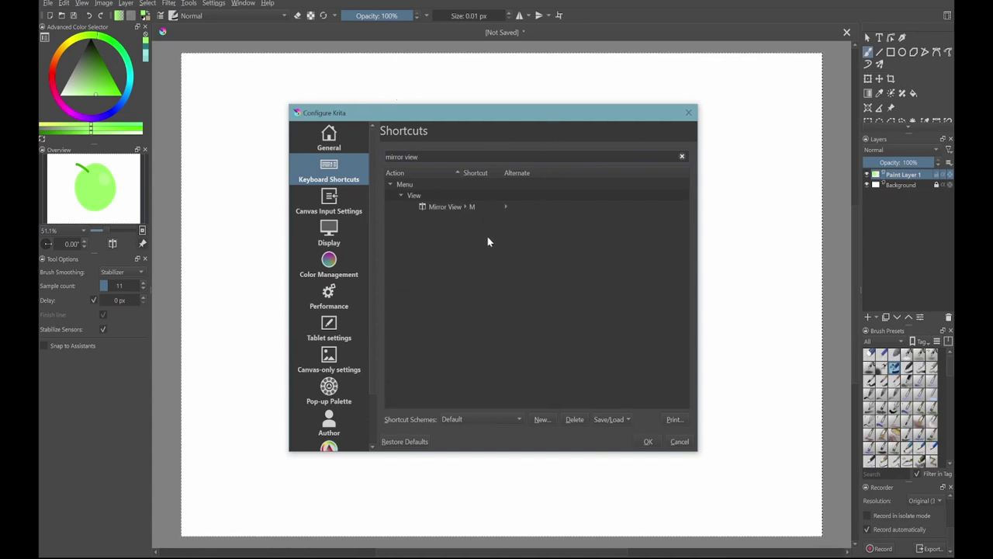
Step: Assign Ctrl+F as the custom shortcut for Mirror View, reassigning it from the repeat-last-filter action
click(487, 209)
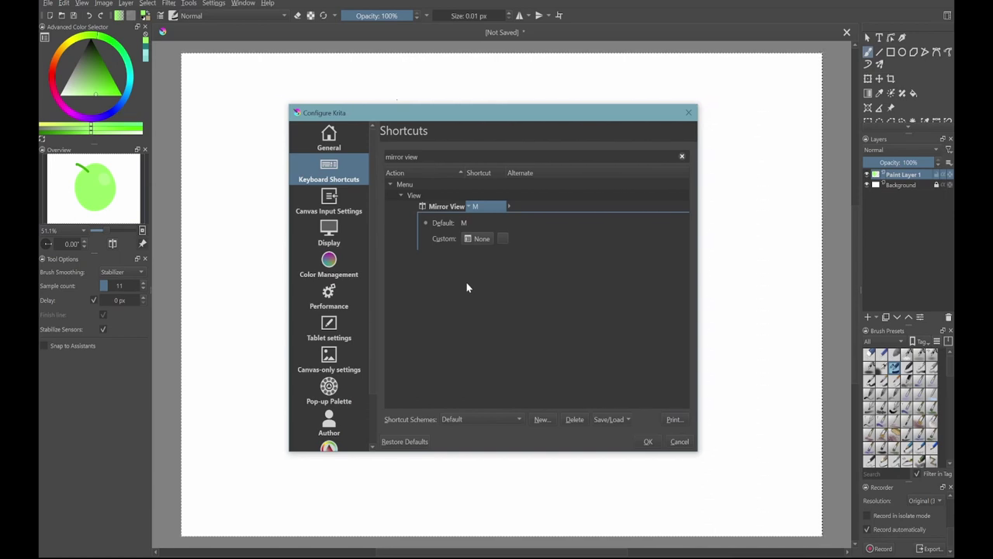
click(479, 240)
key(ctrl+f)
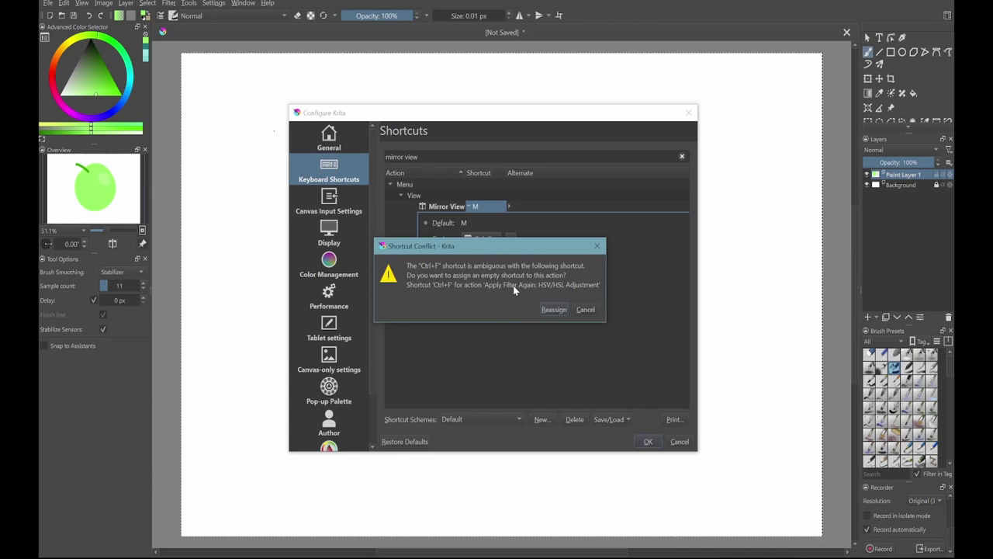
mouse_move(533, 284)
mouse_down()
mouse_move(590, 277)
mouse_move(536, 285)
mouse_up()
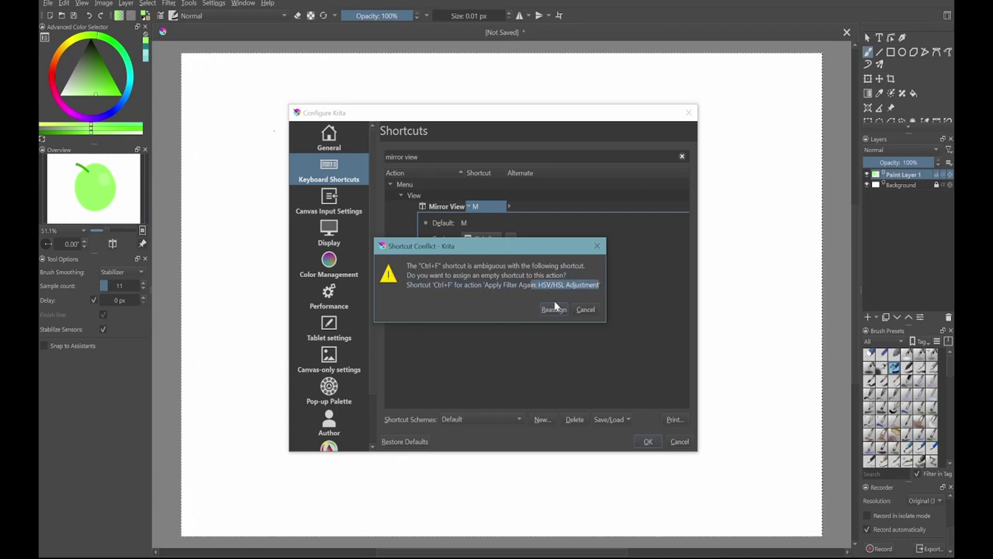
click(553, 309)
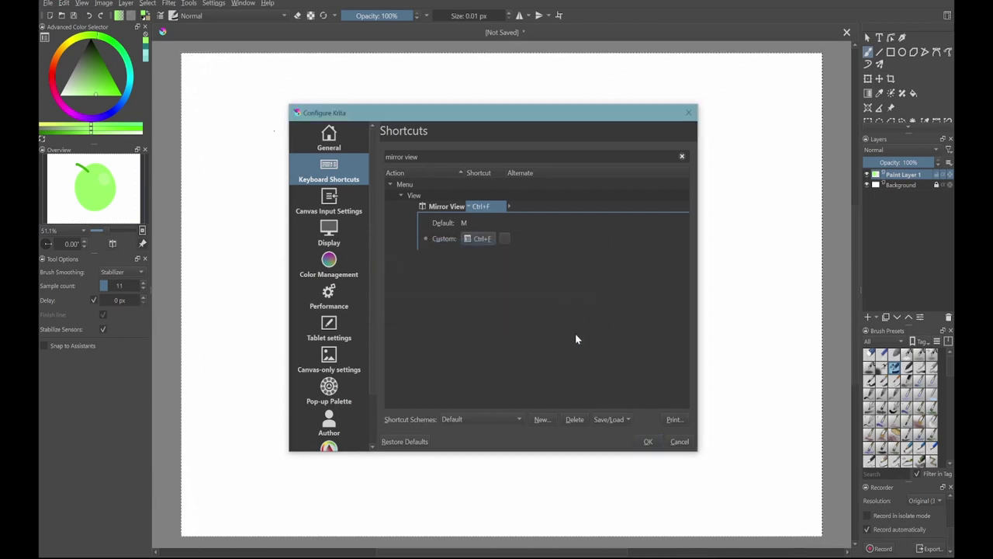
Step: Save the shortcut settings and test Mirror View by flipping the canvas view back and forth
click(648, 441)
key(ctrl+f)
key(ctrl+f)
key(ctrl+f)
key(ctrl+f)
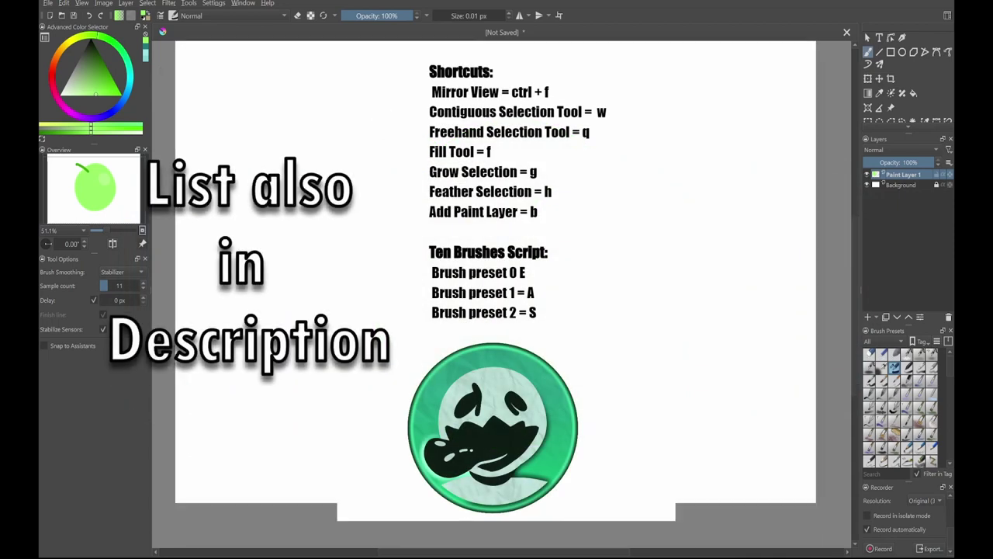
Step: Paint over the inner side of the fruit's highlight with the b) Basic-1 brush at 58.78 px, checking the fruit in mirrored view
drag(458, 236, 457, 307)
scroll(458, 306, up, 3)
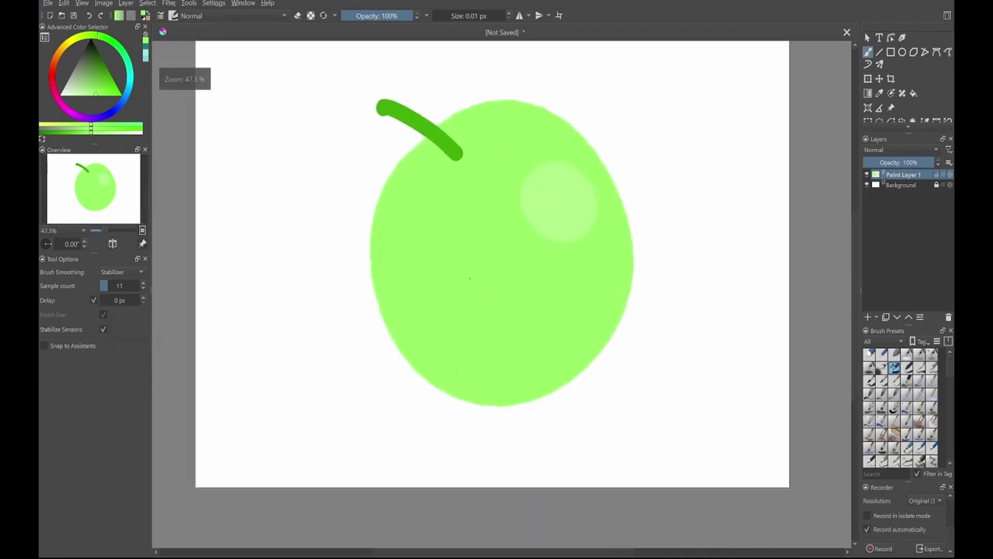
scroll(474, 272, down, 2)
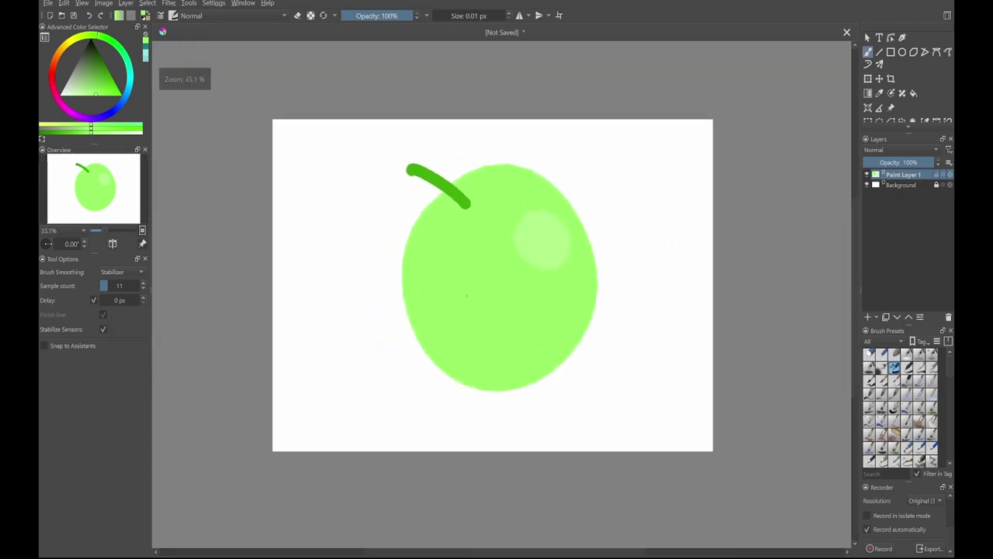
scroll(467, 310, up, 1)
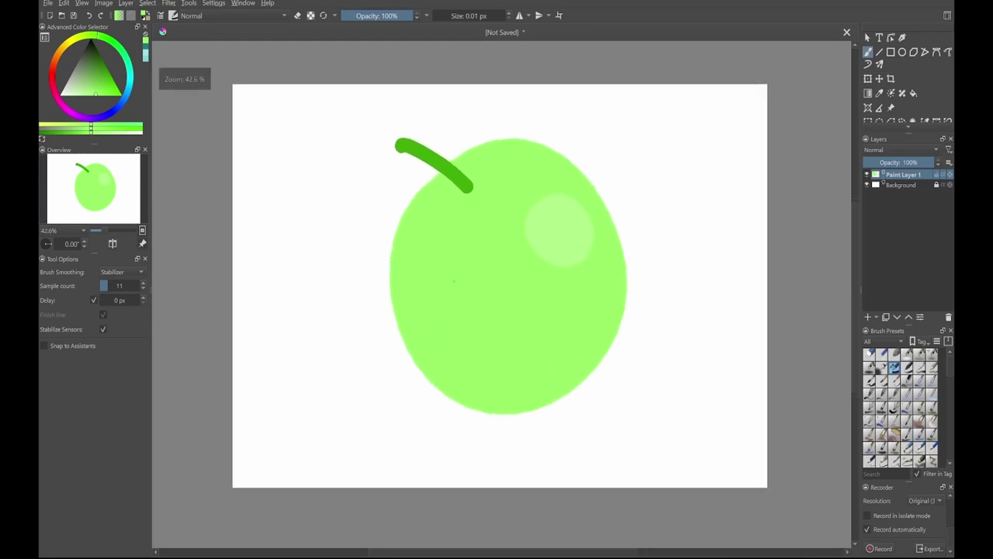
key(m)
key(m)
key(slash)
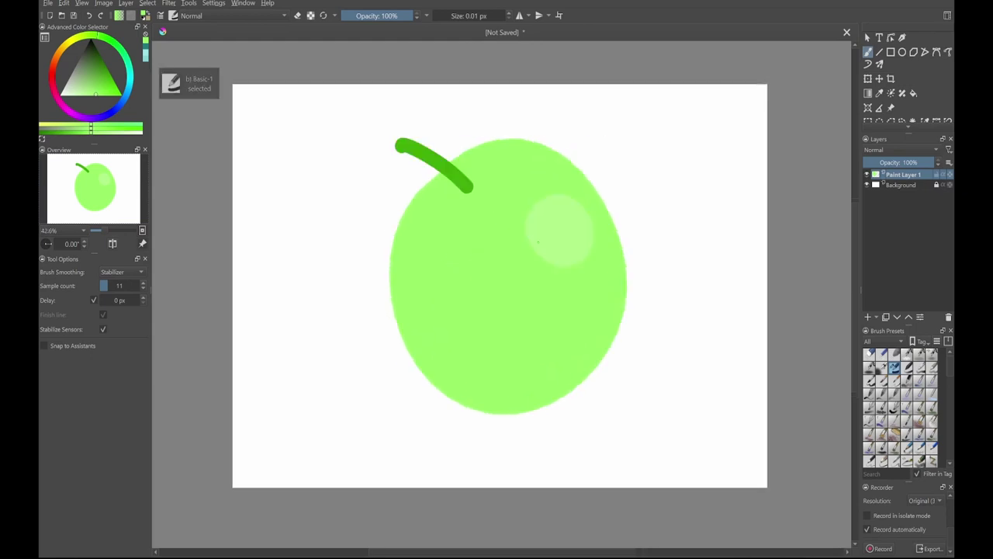
shift+drag(509, 243, 519, 248)
drag(510, 200, 557, 314)
drag(515, 201, 560, 304)
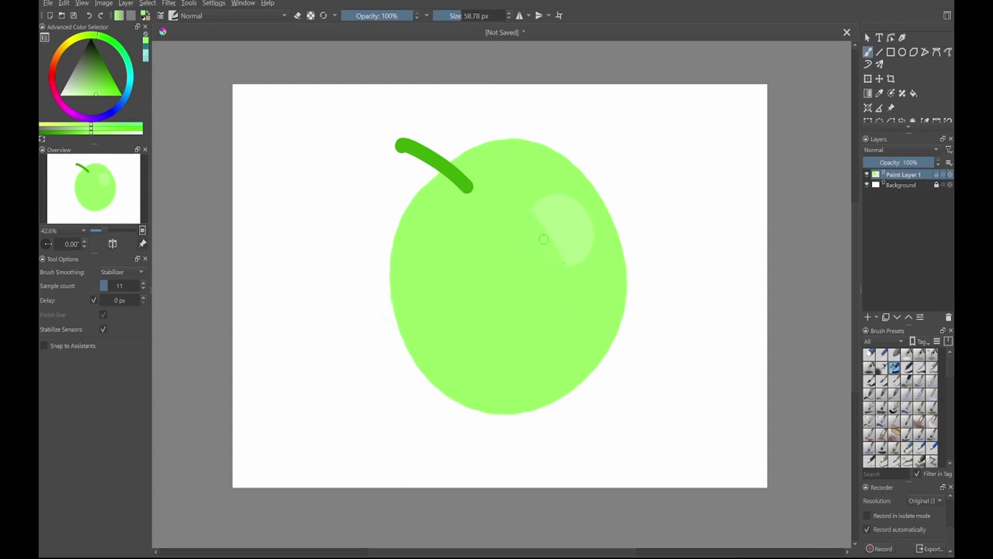
key(m)
key(m)
Step: Try the Contiguous Selection tool on the fruit's green body, inspect the selection's edge, and deselect
key(w)
click(446, 277)
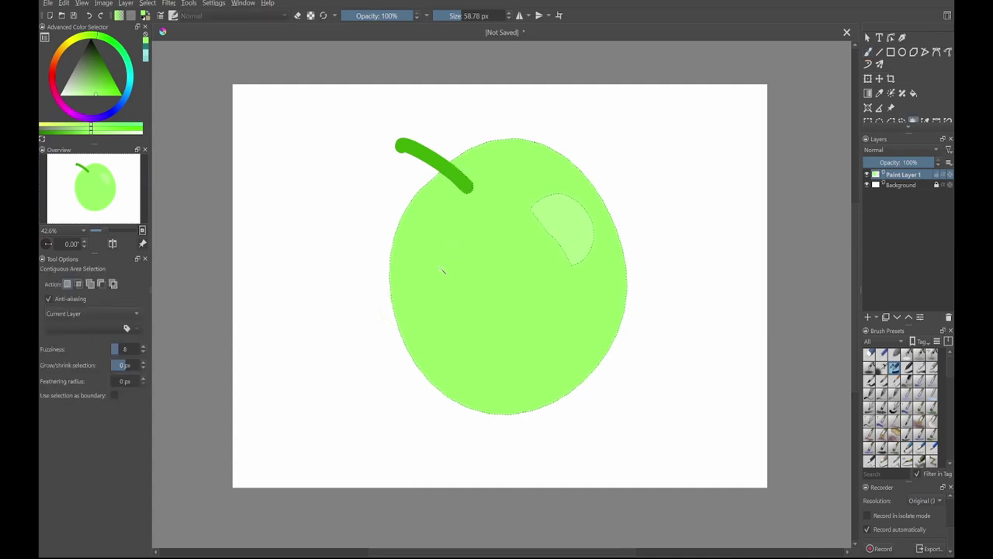
scroll(443, 271, up, 4)
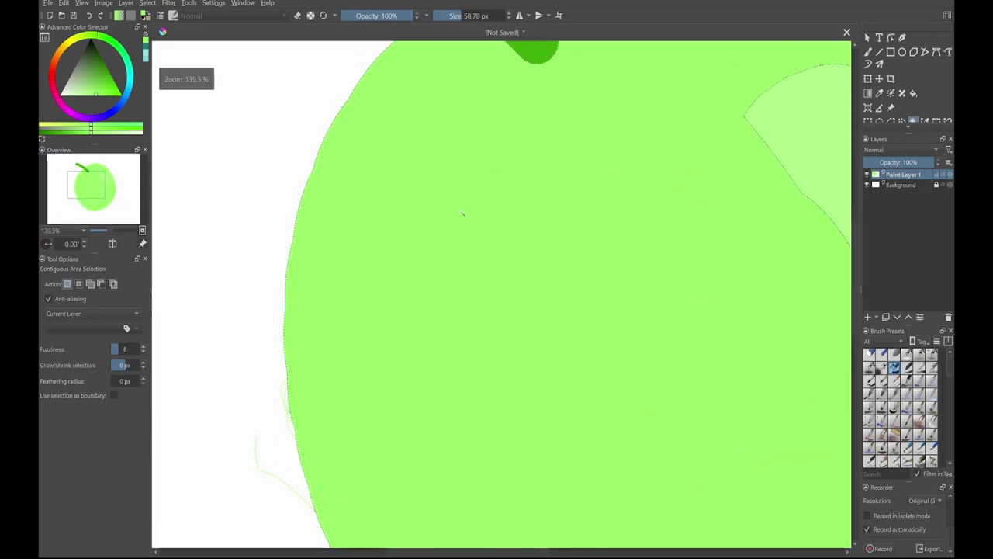
scroll(423, 239, down, 1)
drag(413, 253, 367, 404)
drag(477, 169, 409, 298)
mouse_move(472, 233)
mouse_down()
mouse_move(423, 282)
mouse_move(459, 239)
mouse_up()
key(ctrl+shift+a)
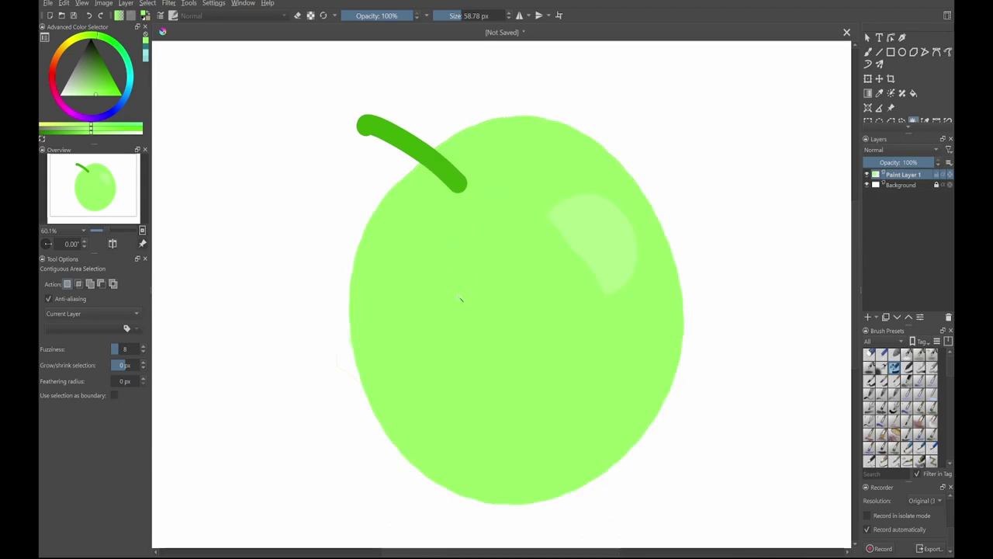
Step: Select the fruit's body by color and replace that selection with a freehand oval inside the fruit, beside the highlight
click(439, 341)
key(l)
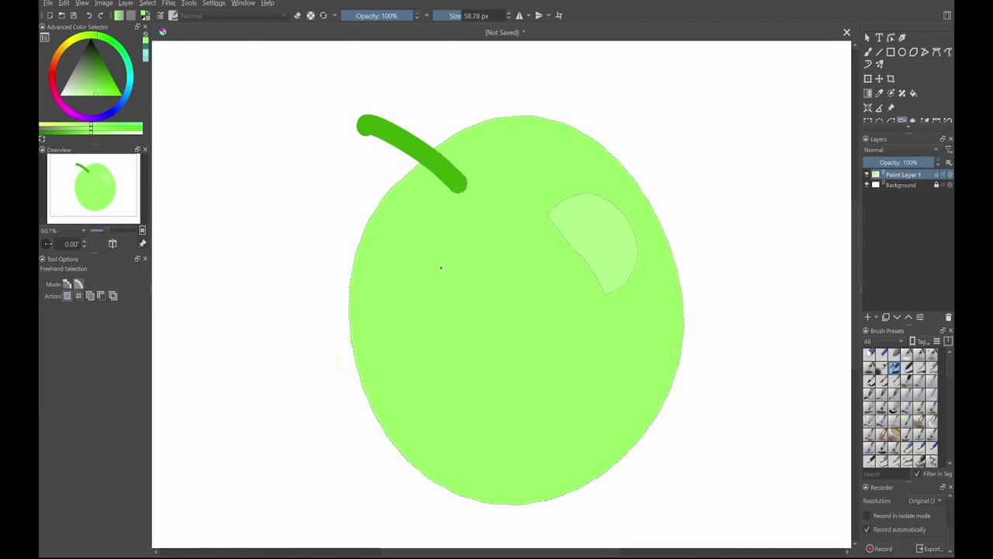
drag(391, 318, 485, 212)
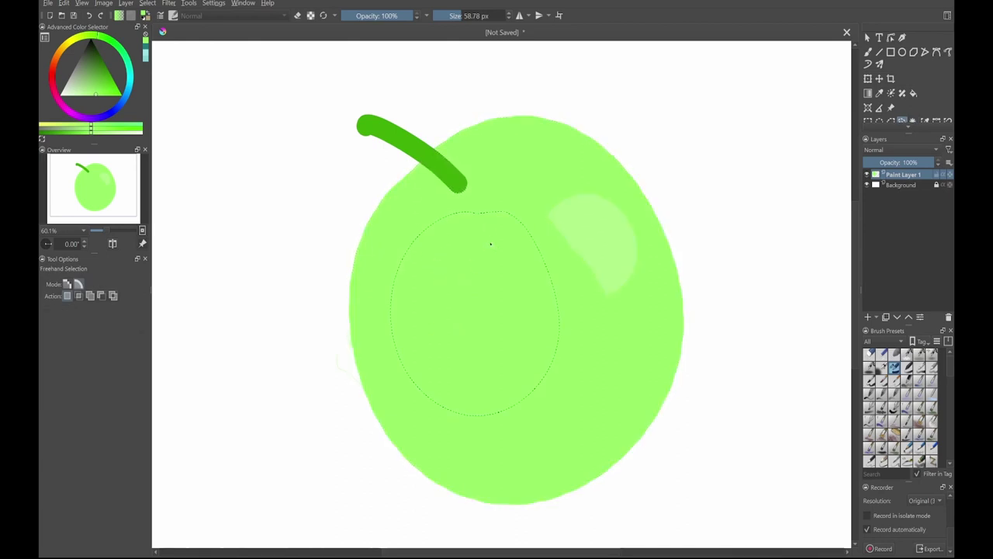
Step: Outline a freehand selection around the highlight, airbrush it with the sampled highlight color using b) Airbrush Soft at 600 px, and deselect
click(543, 220)
click(882, 367)
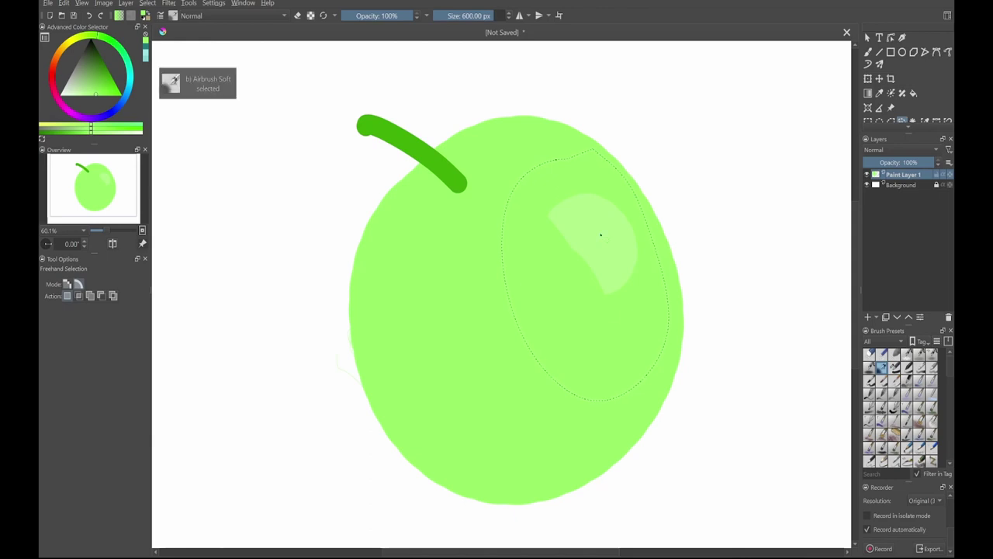
click(869, 52)
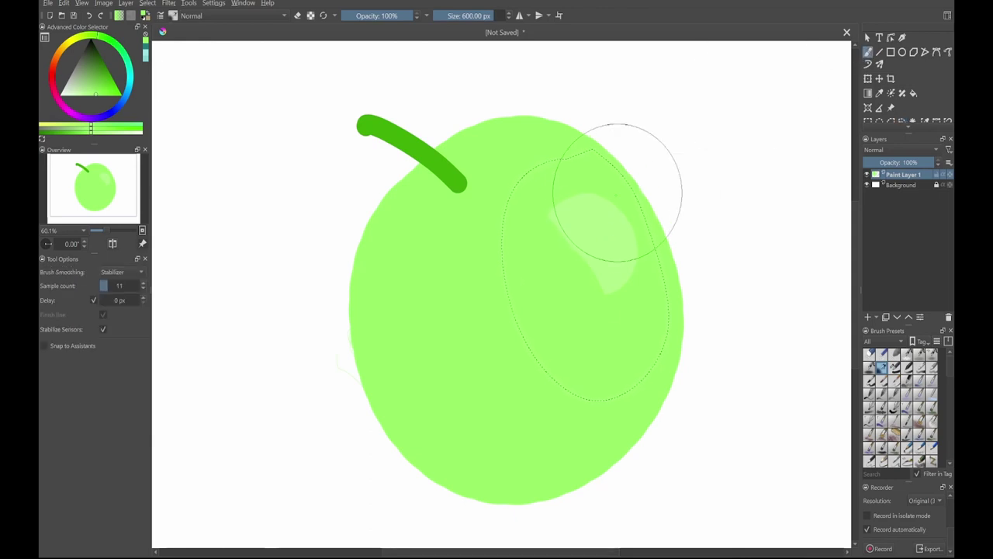
key(ctrl)
ctrl+click(610, 228)
mouse_move(607, 162)
mouse_down()
mouse_move(638, 171)
mouse_move(571, 195)
mouse_move(622, 267)
mouse_up()
key(ctrl+shift+a)
Step: Fill the white area around the fruit on Paint Layer 1 with a dark, muted green
mouse_move(683, 160)
mouse_down()
mouse_move(639, 231)
mouse_move(689, 162)
mouse_move(682, 173)
mouse_up()
scroll(682, 173, down, 2)
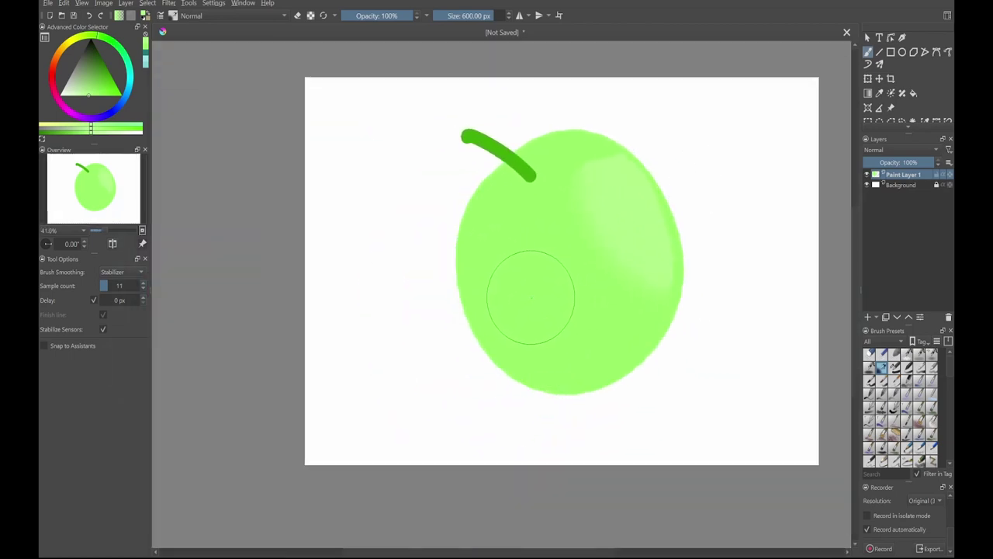
key(f)
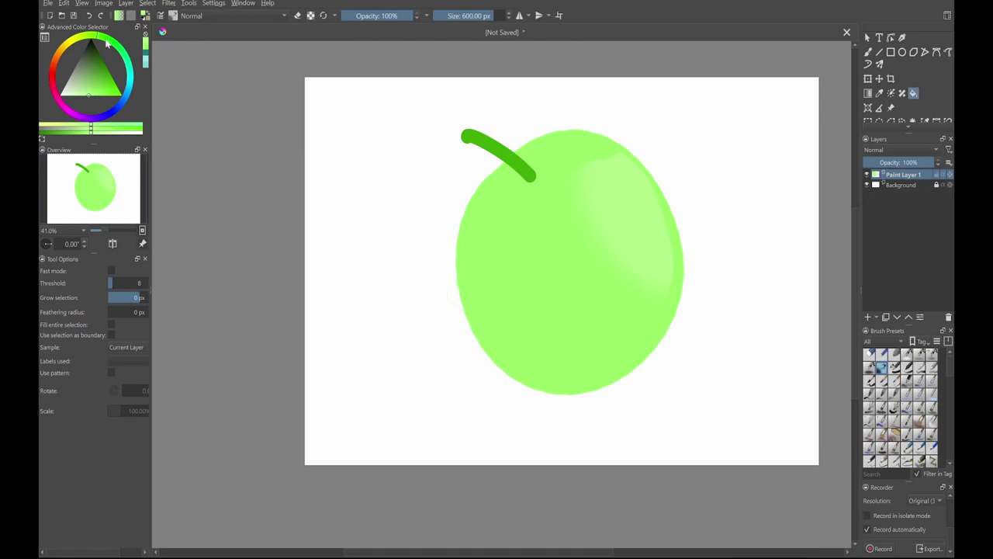
drag(103, 44, 86, 83)
click(356, 208)
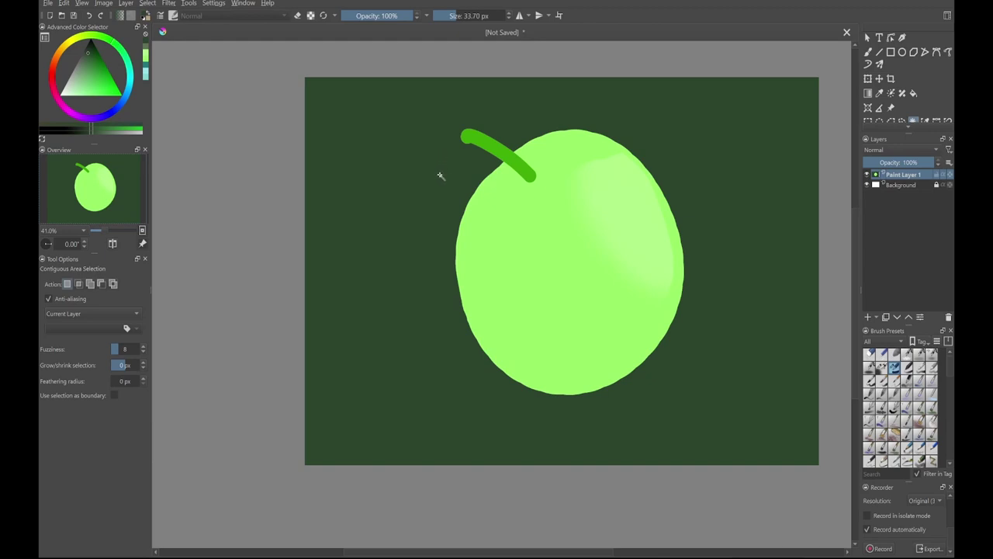
Step: Try a freehand selection around the stem's tip and a contiguous selection of the fruit's body, clearing each one
key(l)
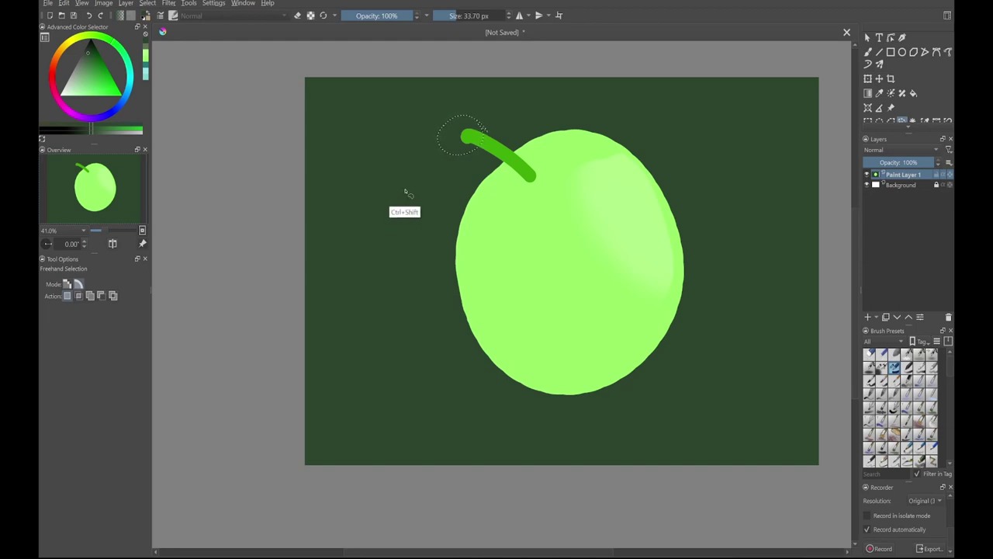
key(ctrl+shift+a)
key(w)
click(517, 297)
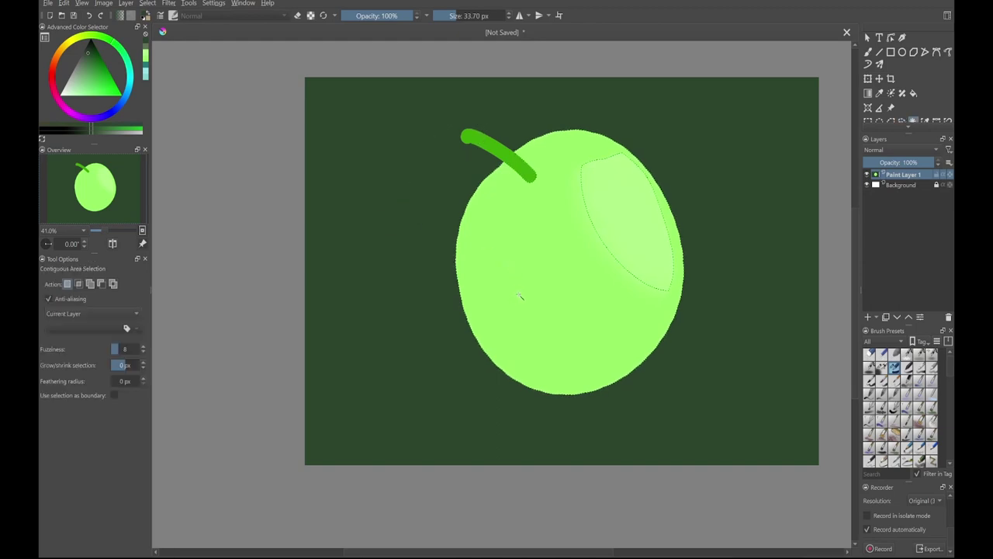
key(ctrl+shift+a)
Step: Grow the contiguous selection of the stem by 5 pixels and inspect its enlarged outline
key(shift+g)
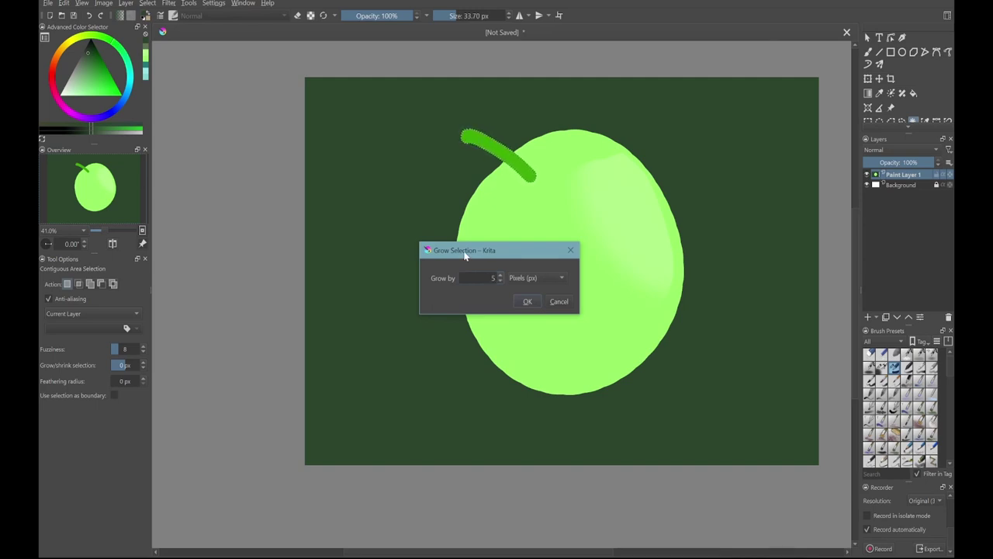
click(563, 281)
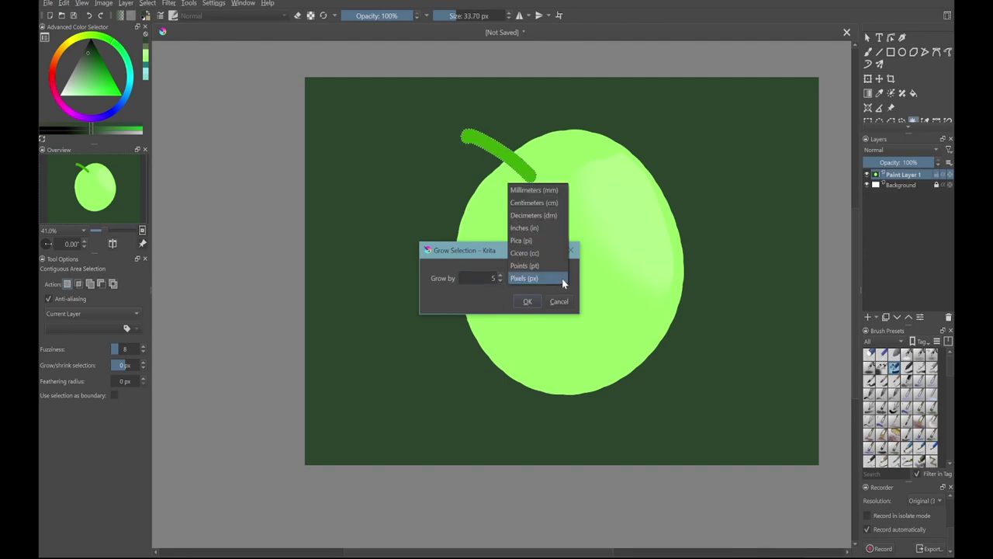
click(514, 279)
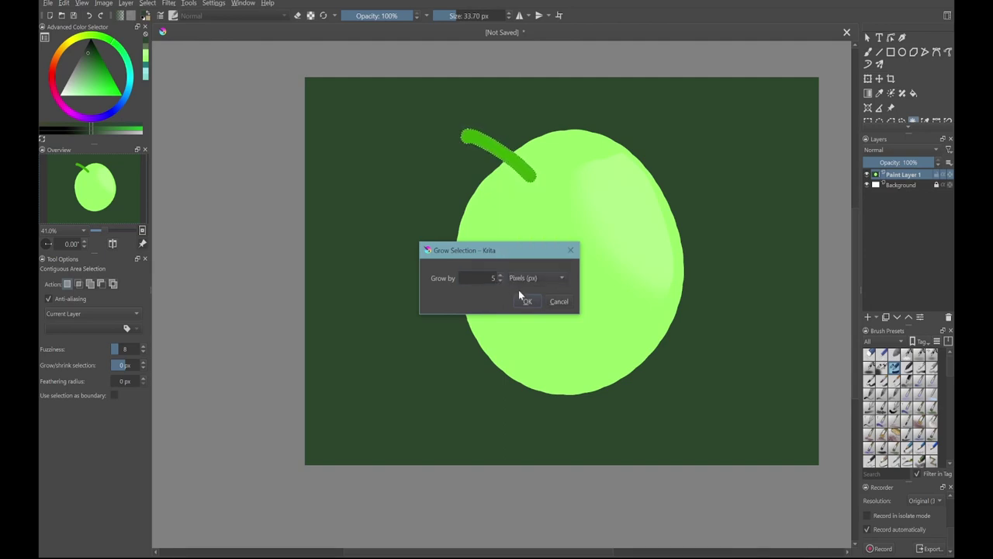
click(528, 302)
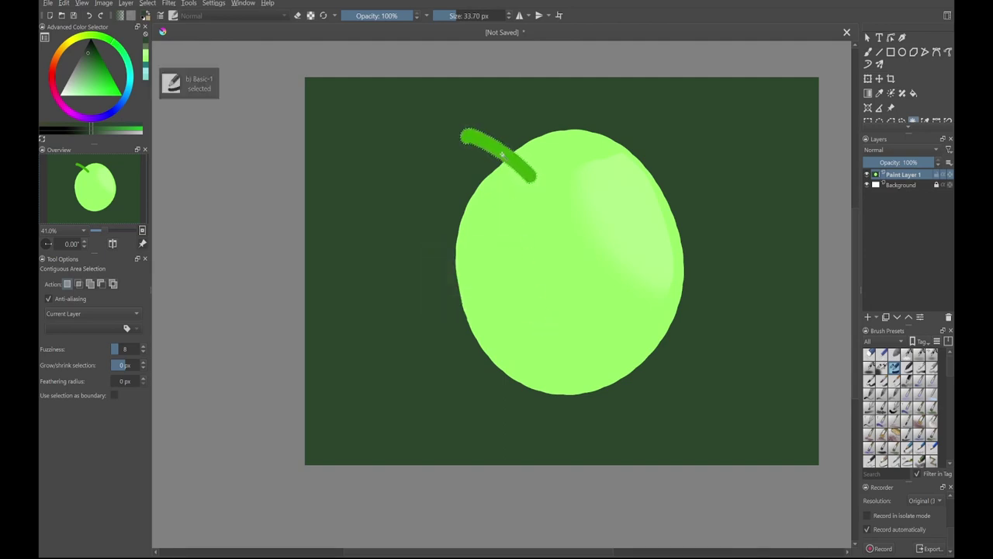
scroll(553, 147, up, 3)
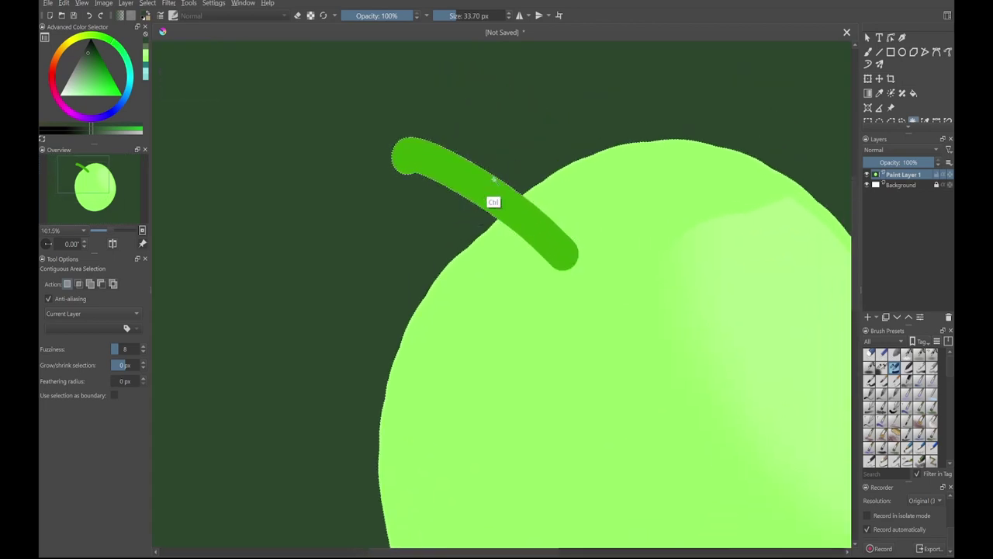
scroll(485, 207, up, 4)
scroll(476, 222, down, 2)
scroll(491, 243, down, 2)
scroll(491, 243, down, 3)
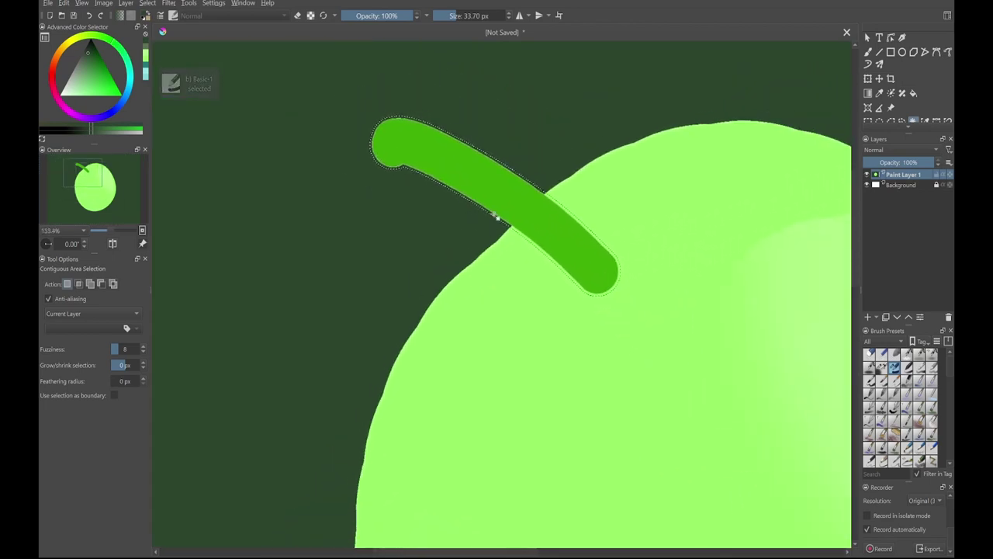
Step: Thicken the stem by painting the grown selection with its sampled green, using the brush at 236.41 px
click(869, 52)
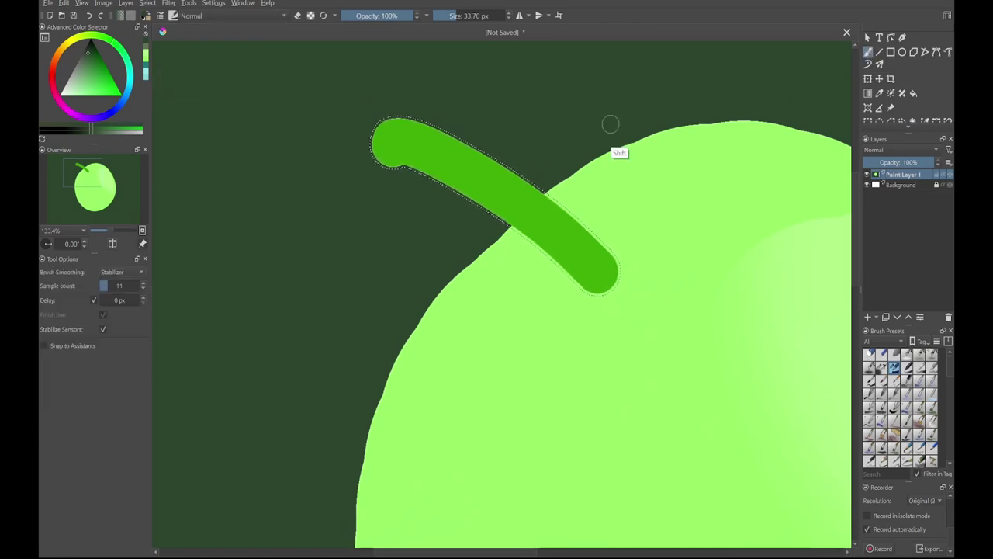
shift+drag(459, 180, 588, 182)
mouse_move(589, 181)
mouse_down()
mouse_move(525, 218)
mouse_move(423, 107)
mouse_move(567, 240)
mouse_up()
key(ctrl+z)
ctrl+click(485, 200)
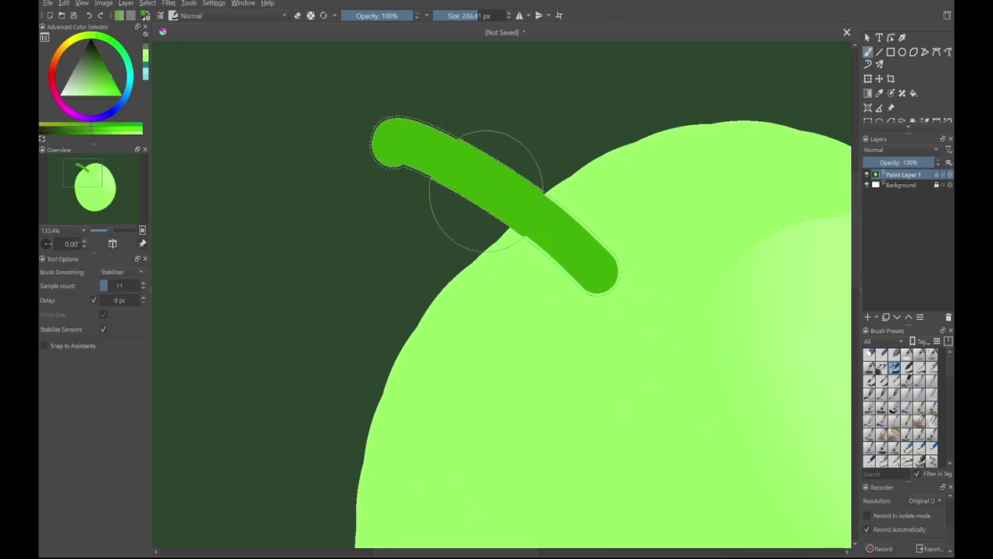
drag(474, 188, 651, 336)
drag(489, 210, 458, 239)
Step: Feather the stem selection by 5 pixels, paint over it with the stem green to soften its edge, and deselect
key(shift+F6)
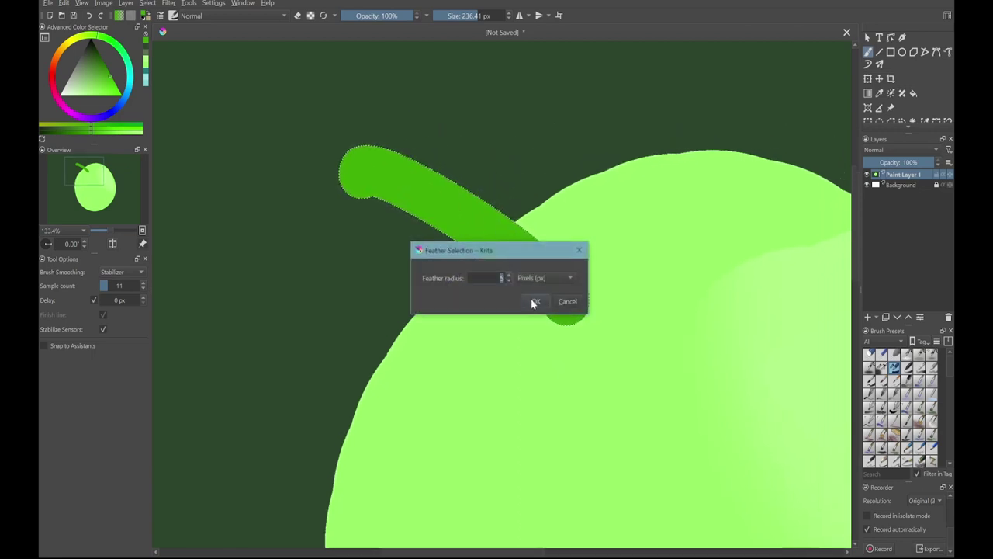
key(Return)
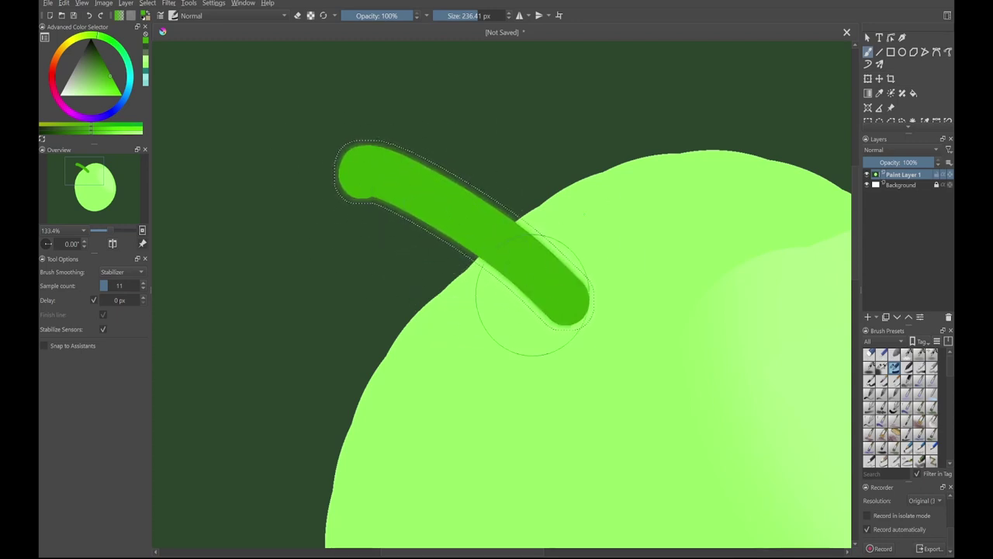
mouse_move(563, 202)
mouse_down()
mouse_move(388, 186)
mouse_move(368, 148)
mouse_move(536, 219)
mouse_move(523, 195)
mouse_move(435, 302)
mouse_move(502, 209)
mouse_move(494, 281)
mouse_move(432, 222)
mouse_move(483, 290)
mouse_up()
key(ctrl+shift+a)
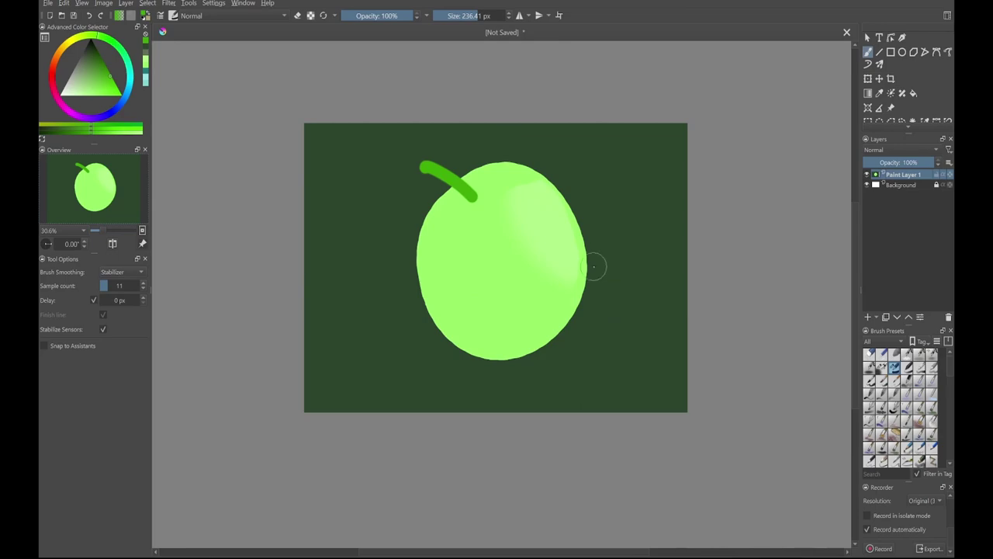
Step: Add a paint layer and draw two dark green oval eyes and a smiling mouth on the fruit with a 41.26 px brush
key(Insert)
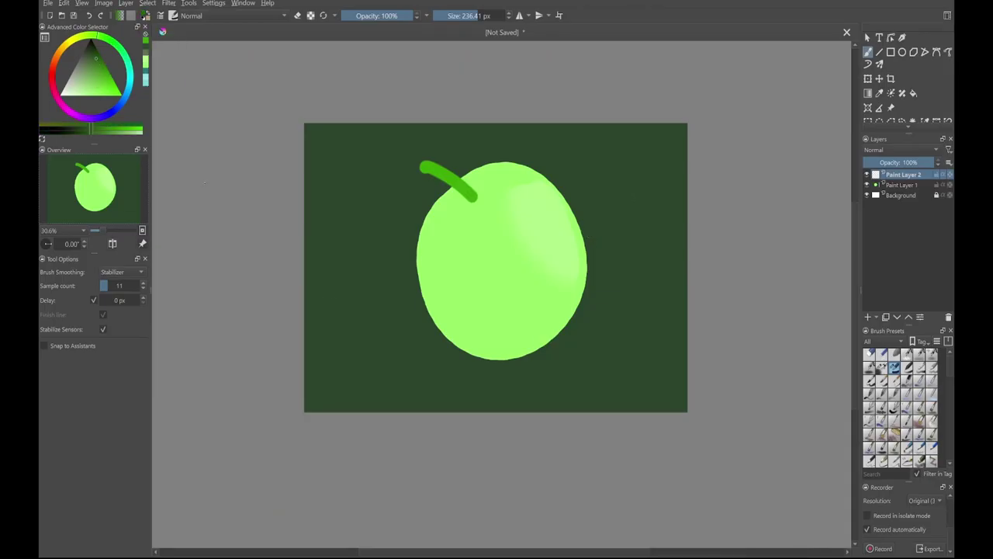
mouse_move(534, 261)
shift+mouse_down()
mouse_move(461, 248)
mouse_move(475, 243)
mouse_move(470, 271)
shift+mouse_up()
key(k)
click(455, 293)
click(549, 254)
drag(519, 224, 526, 255)
drag(457, 295, 550, 258)
Step: Paint light green highlights in the eyes and along the stem, reducing the brush size to 28.63 px for the stem
key(l)
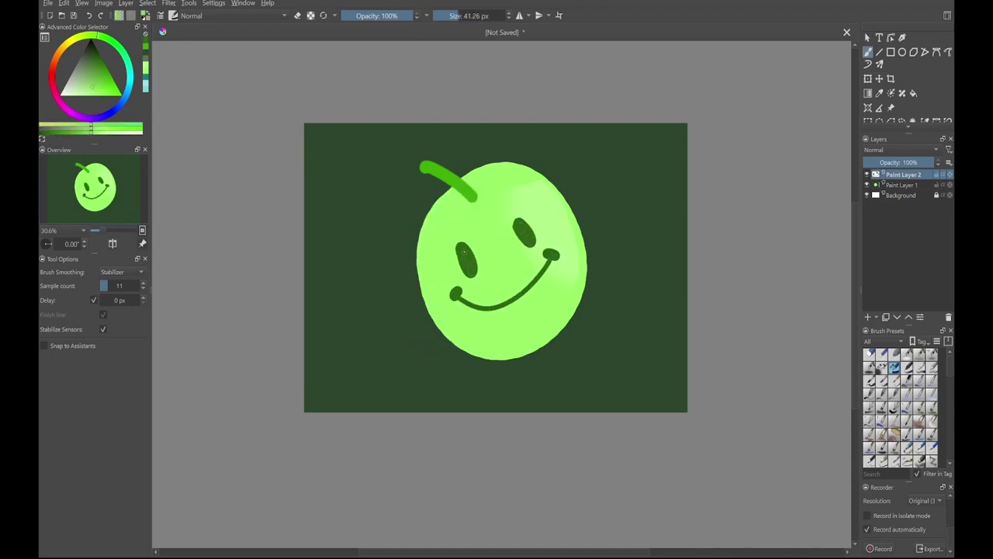
click(465, 252)
shift+drag(460, 181, 453, 181)
drag(436, 167, 456, 179)
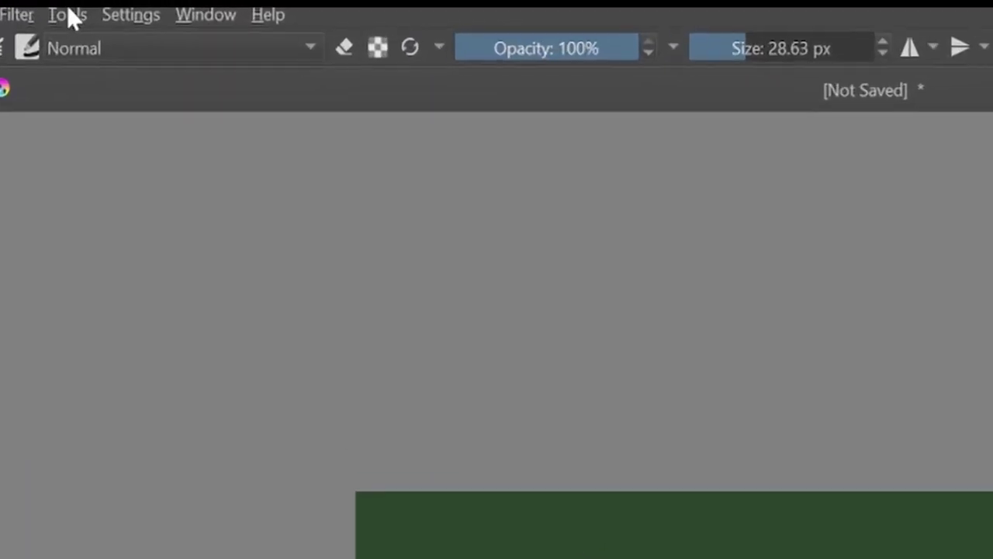
Step: Open the Ten Brushes script and assign the first eraser preset to the slot with shortcut E
click(194, 4)
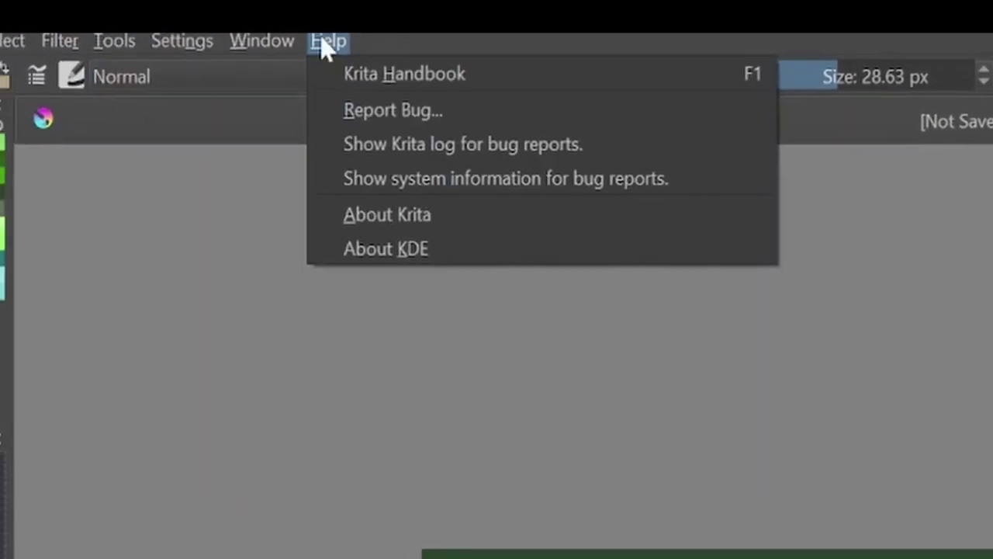
mouse_move(87, 19)
mouse_move(151, 50)
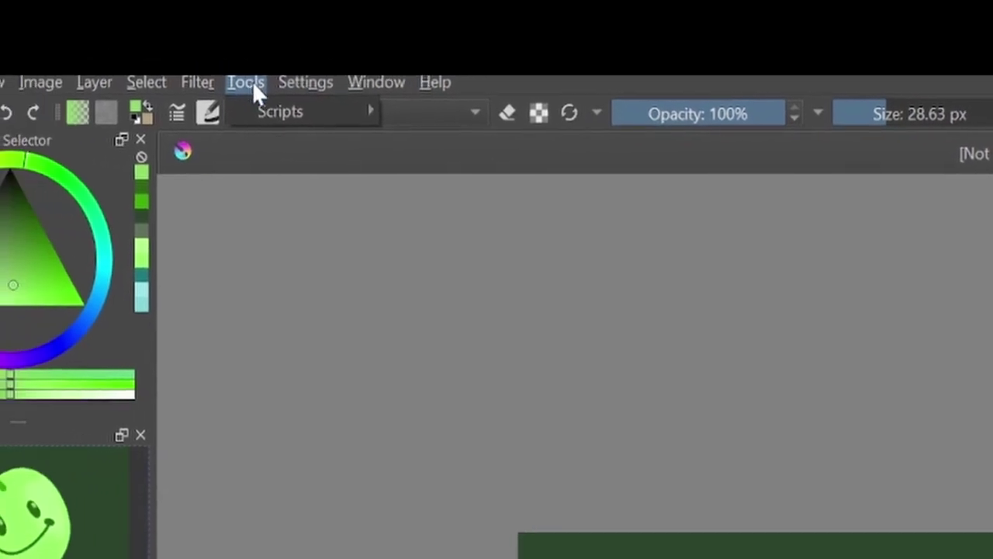
mouse_move(263, 108)
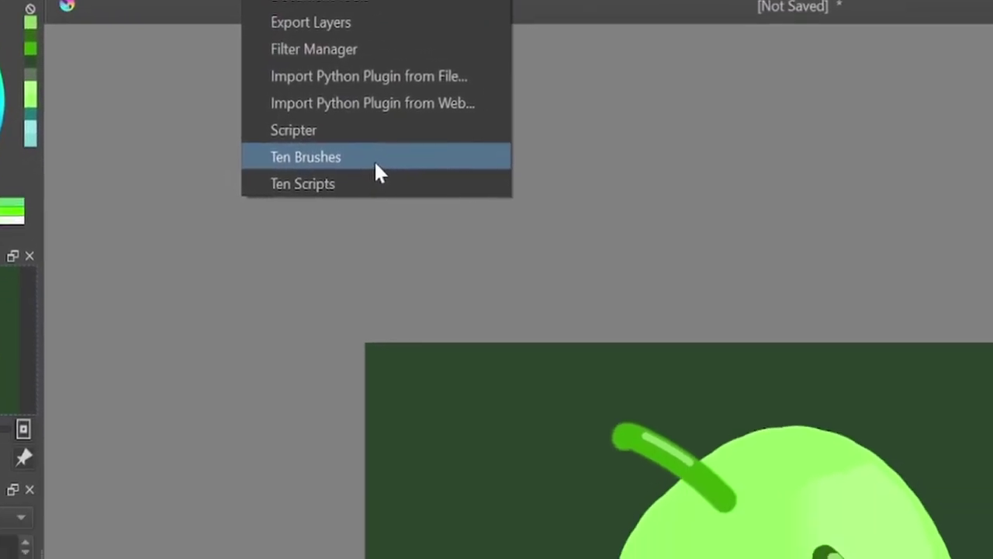
click(581, 329)
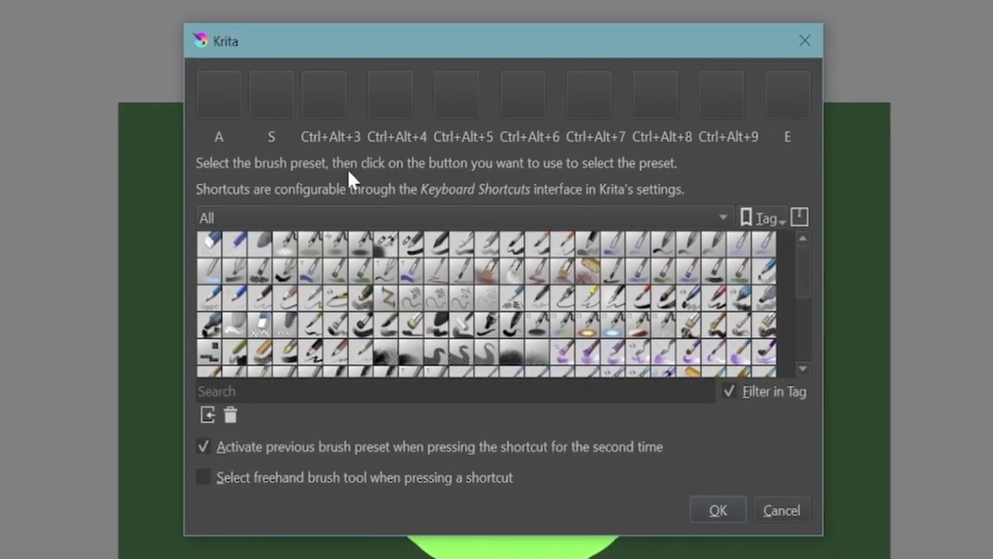
click(204, 247)
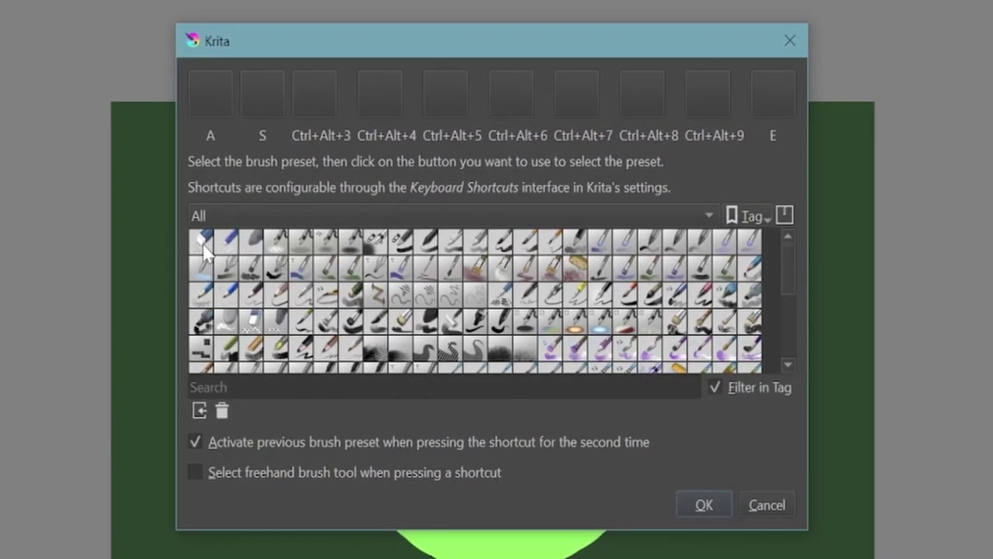
click(758, 95)
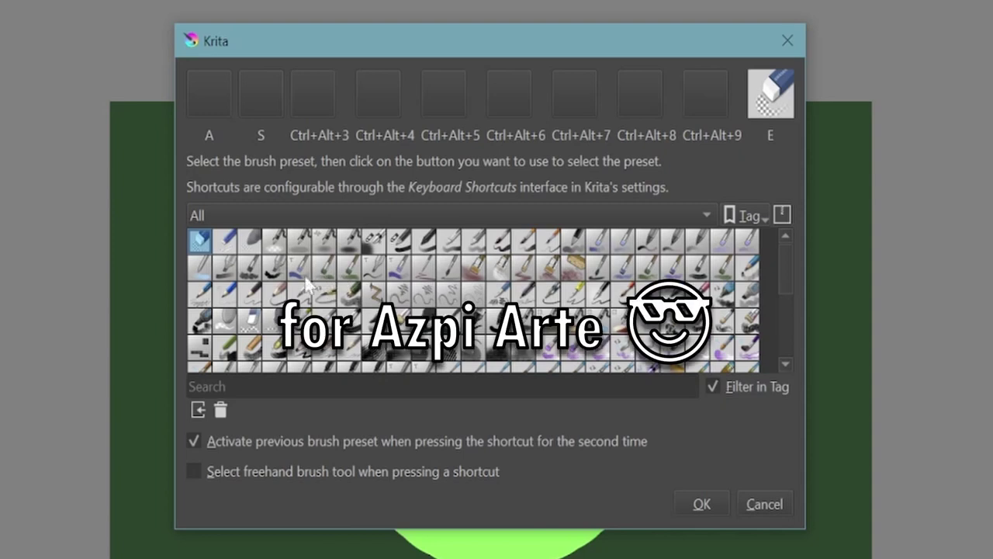
Step: Assign the bristle brush preset to slot A and the dark inking pen preset to slot S in Ten Brushes
click(449, 265)
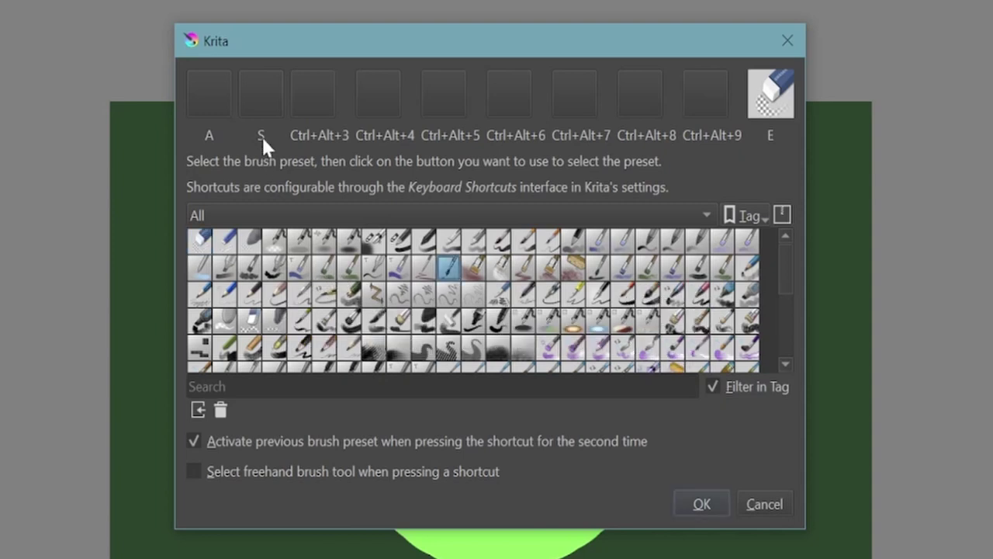
click(225, 101)
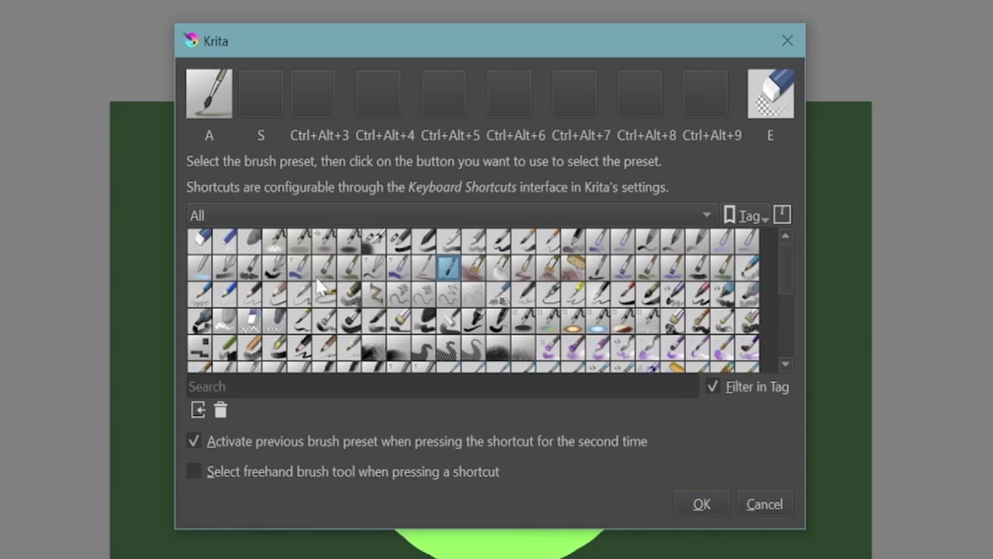
click(398, 243)
click(272, 102)
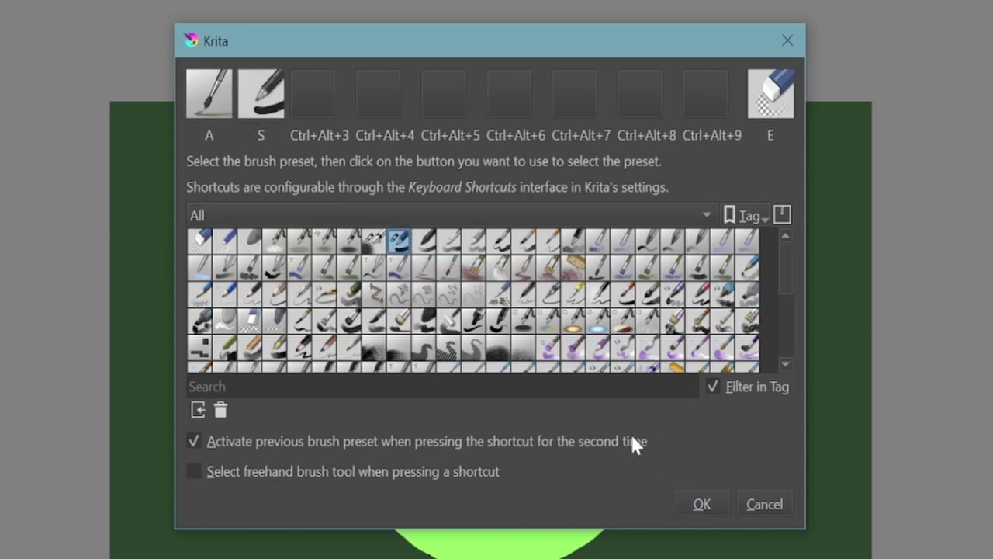
click(193, 439)
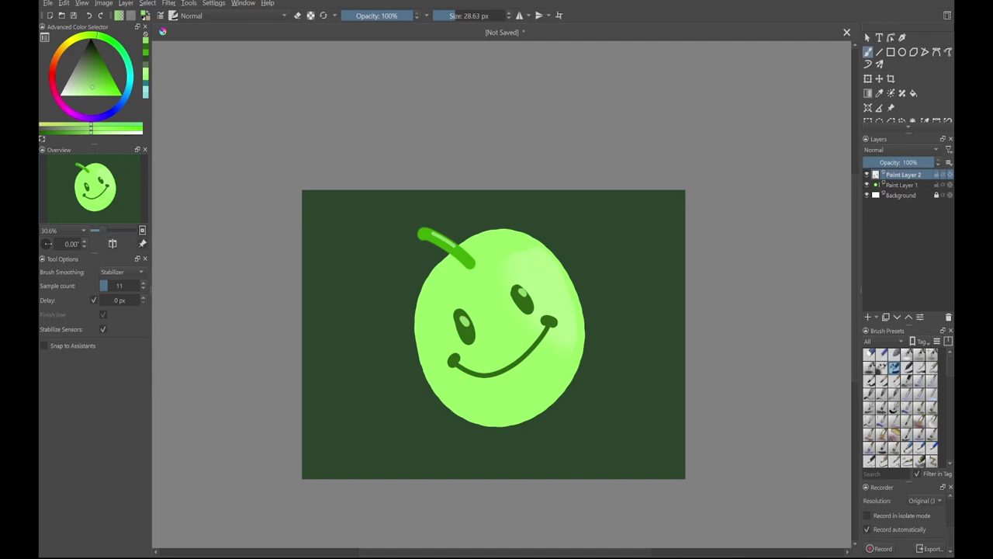
Step: Open the pop-up palette on the canvas and choose a light green in its colour triangle
right_click(388, 398)
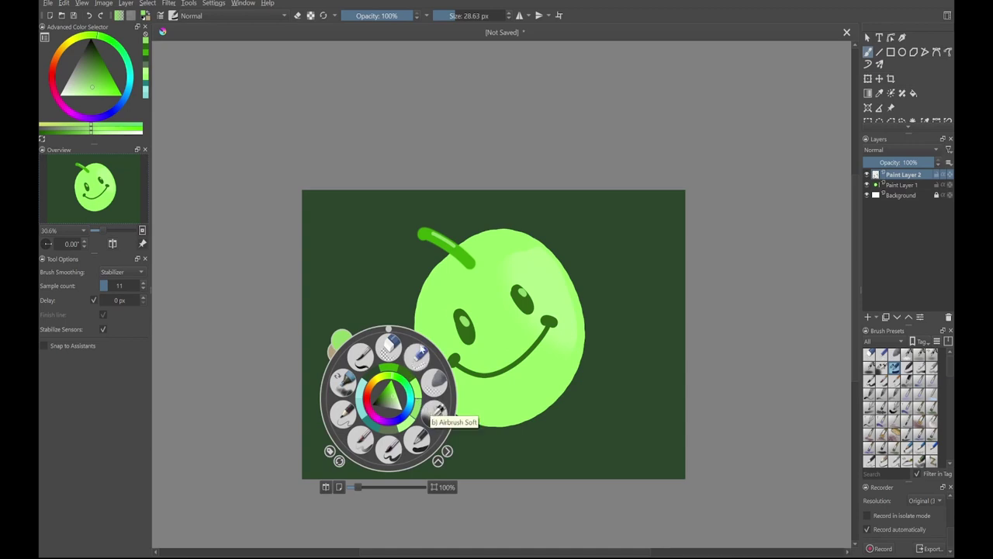
click(433, 411)
right_click(479, 291)
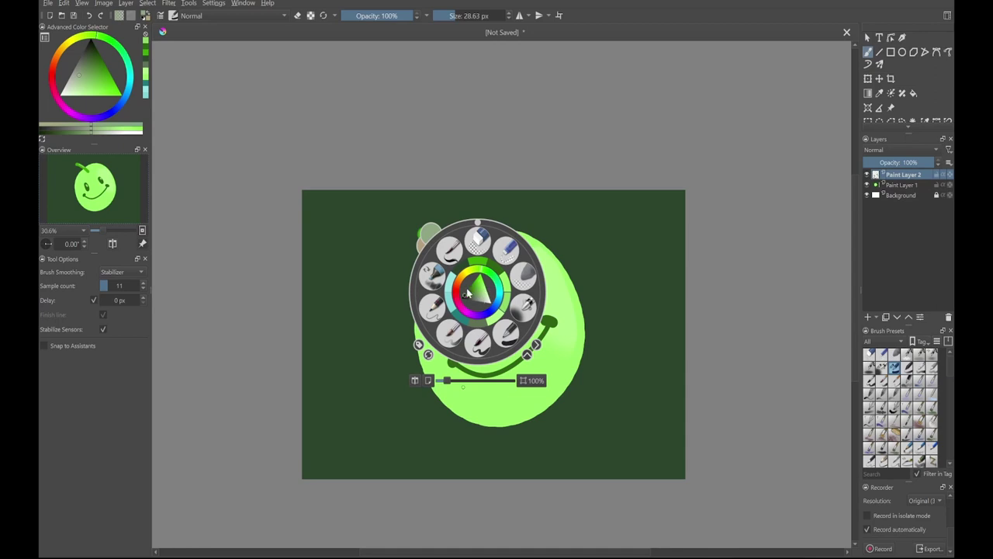
click(494, 300)
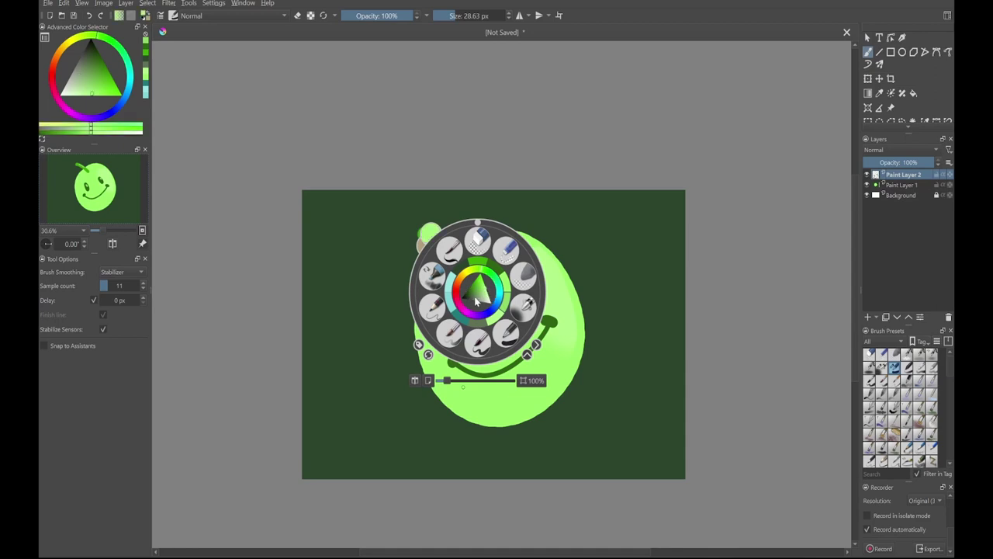
Step: Try the pop-up palette's canvas controls by mirroring the view horizontally and back and adjusting the zoom
click(416, 381)
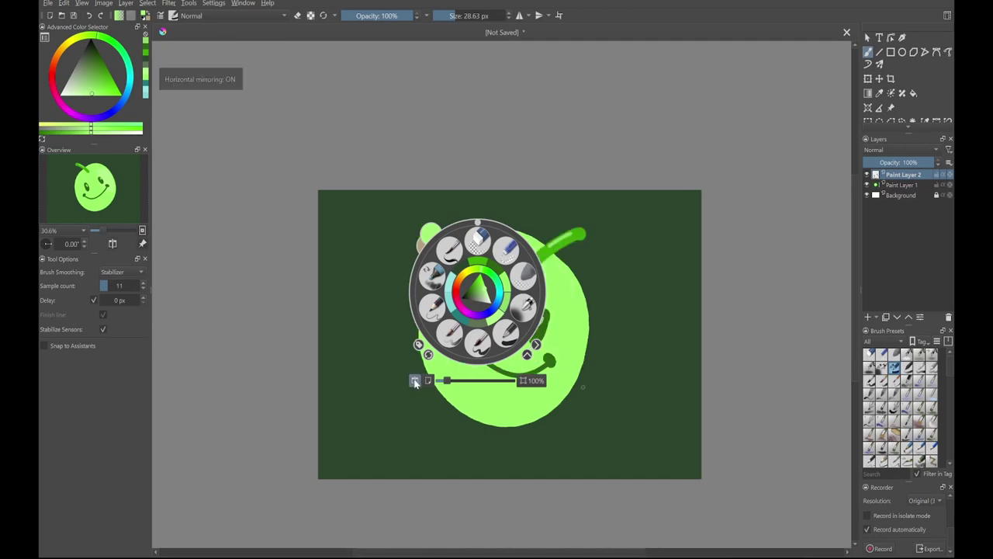
click(415, 381)
mouse_move(447, 381)
mouse_down()
mouse_move(461, 383)
mouse_move(448, 387)
mouse_up()
click(415, 381)
click(416, 380)
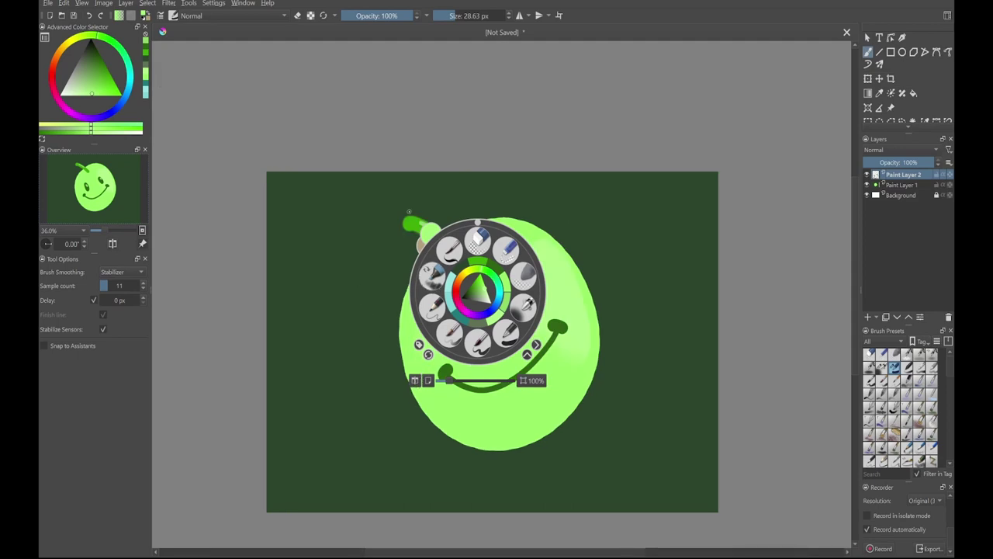
Step: Close the pop-up palette, draw a test stroke down the canvas, and undo it
click(389, 231)
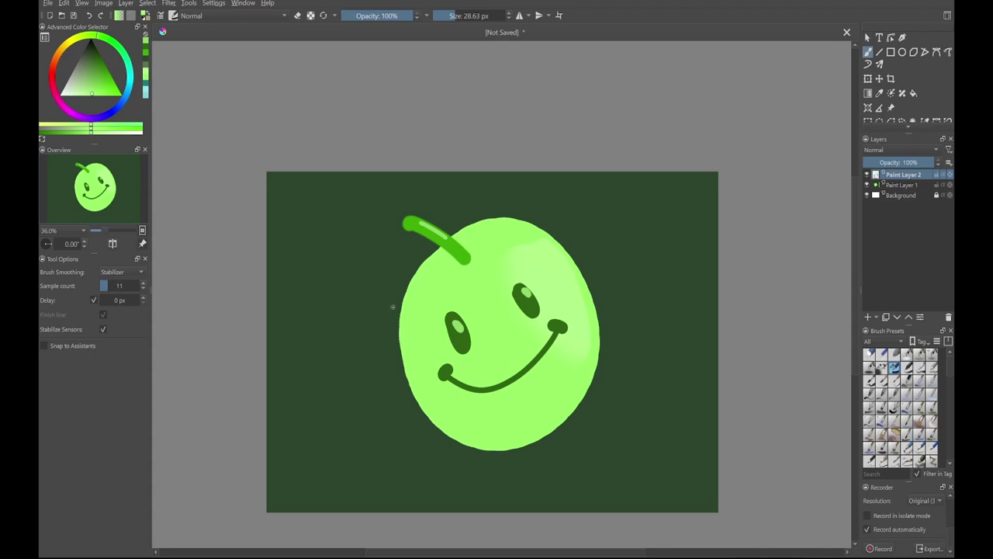
mouse_move(439, 196)
mouse_down()
mouse_move(333, 207)
mouse_move(399, 479)
mouse_up()
key(ctrl+z)
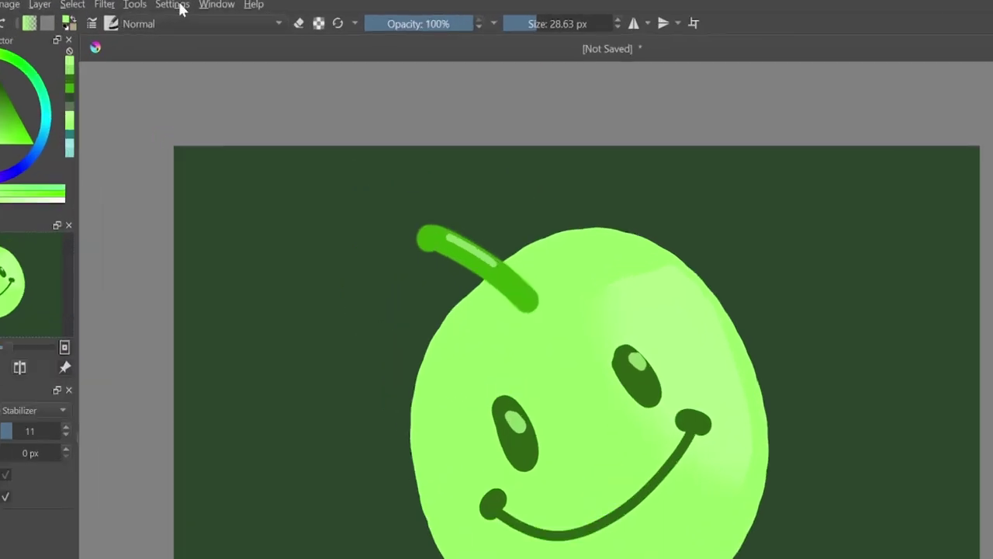
Step: Open the Canvas Input Settings, expand Show Popup Widget, and restore the default input shortcuts
click(216, 4)
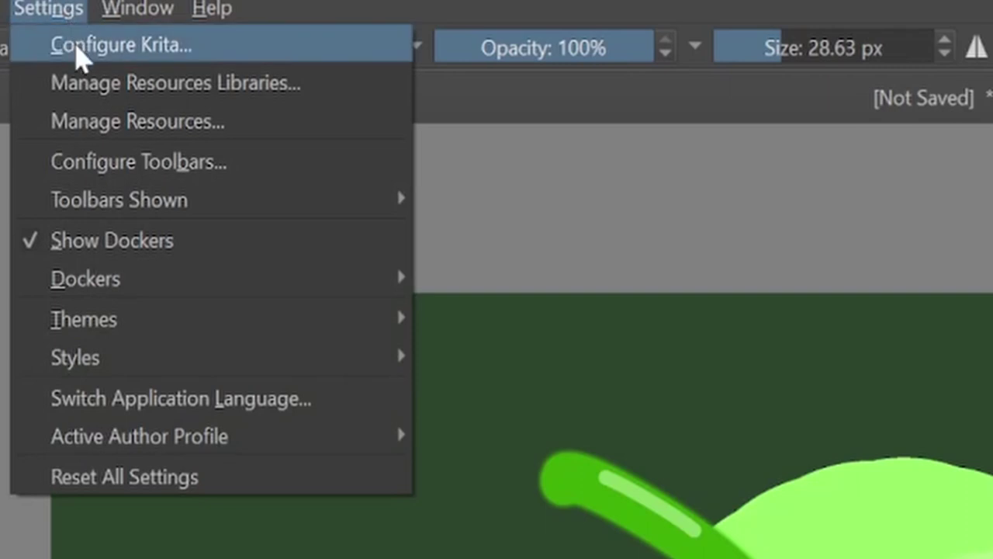
click(24, 47)
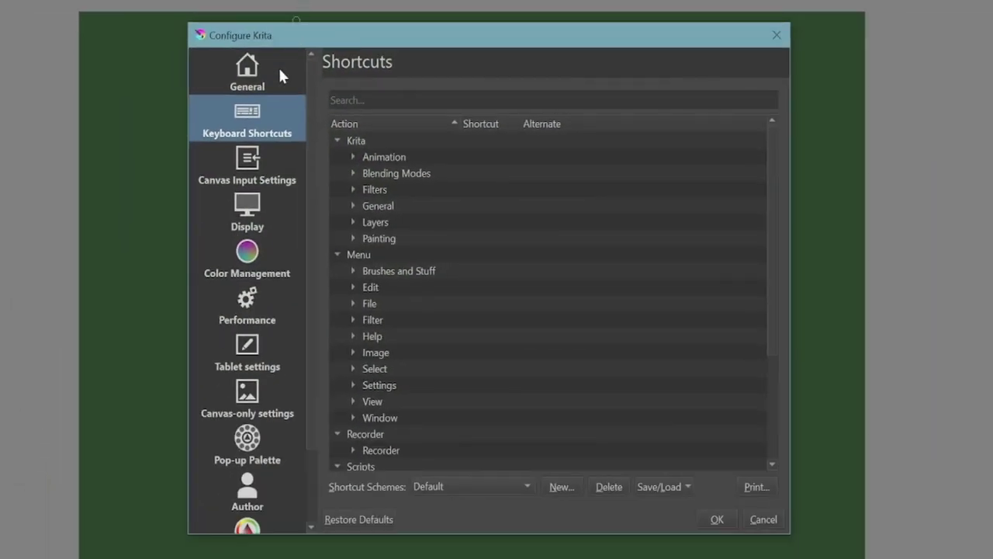
click(250, 168)
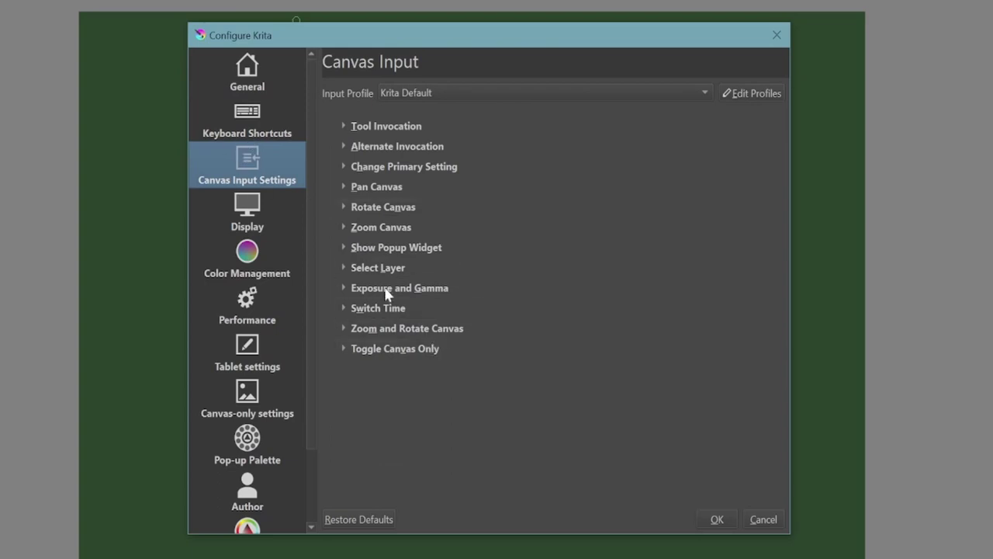
click(342, 245)
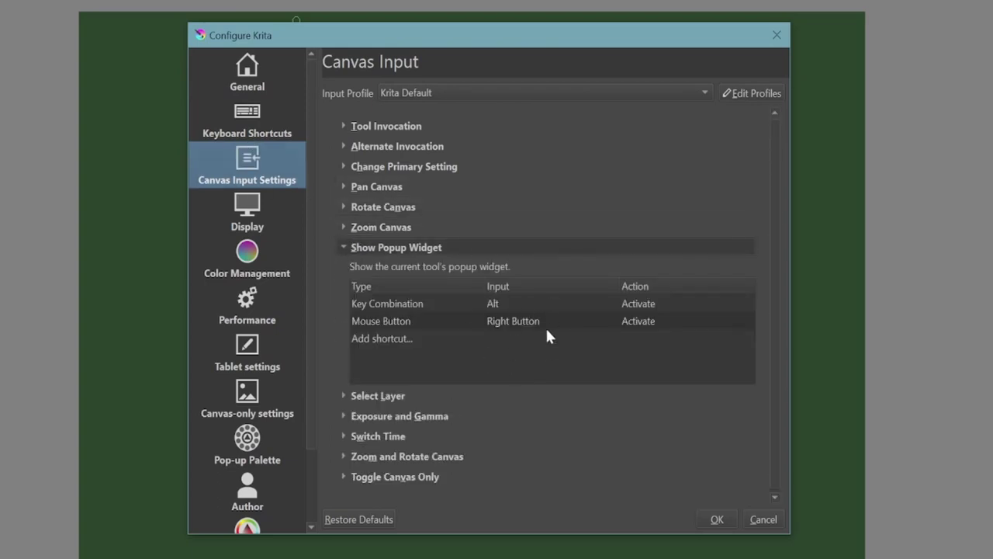
click(376, 514)
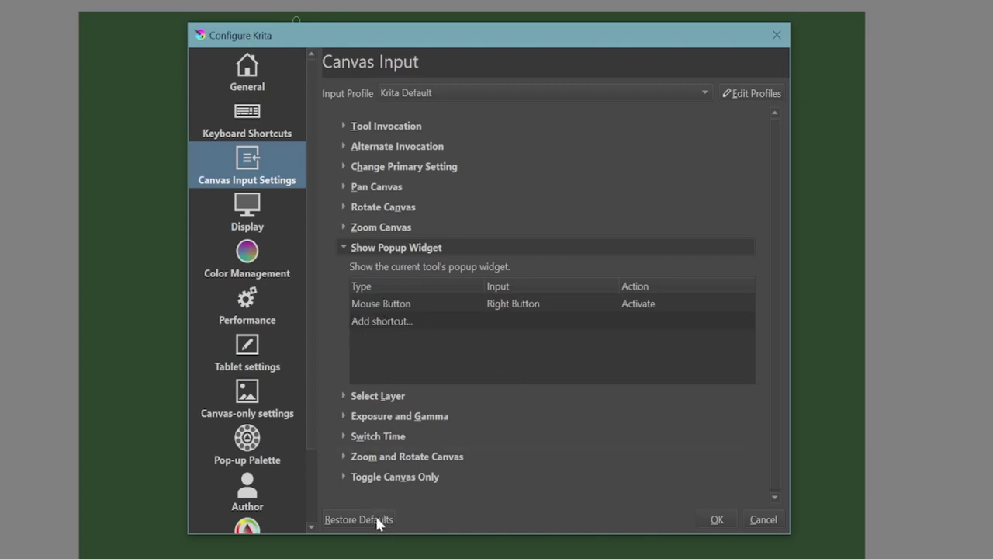
Step: Add a Key Combination shortcut under Show Popup Widget and assign the Alt key to it
click(405, 321)
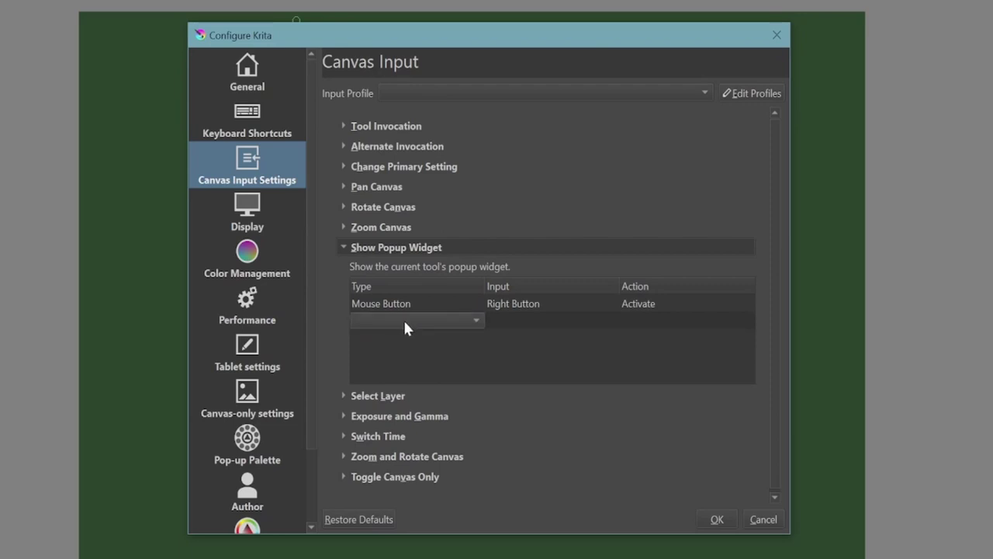
click(478, 320)
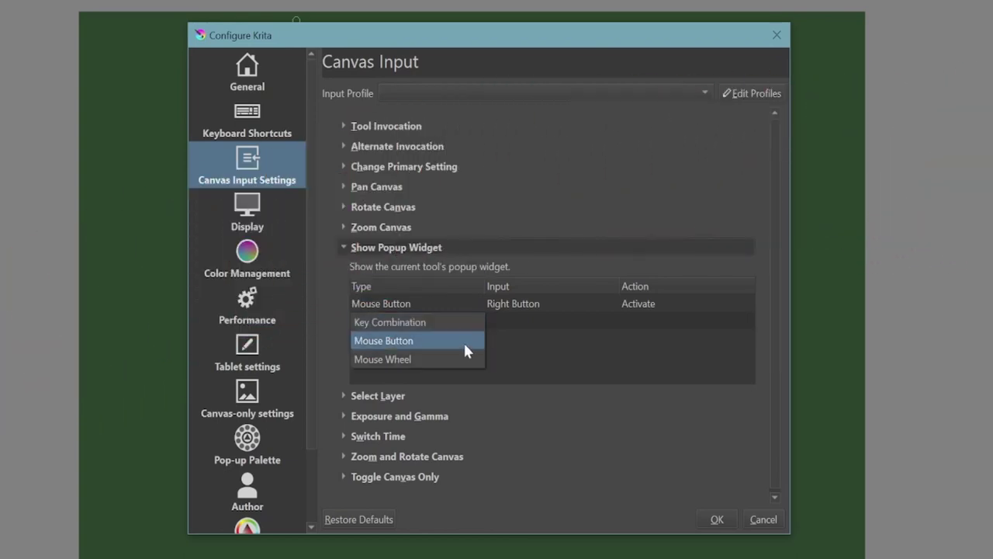
click(457, 326)
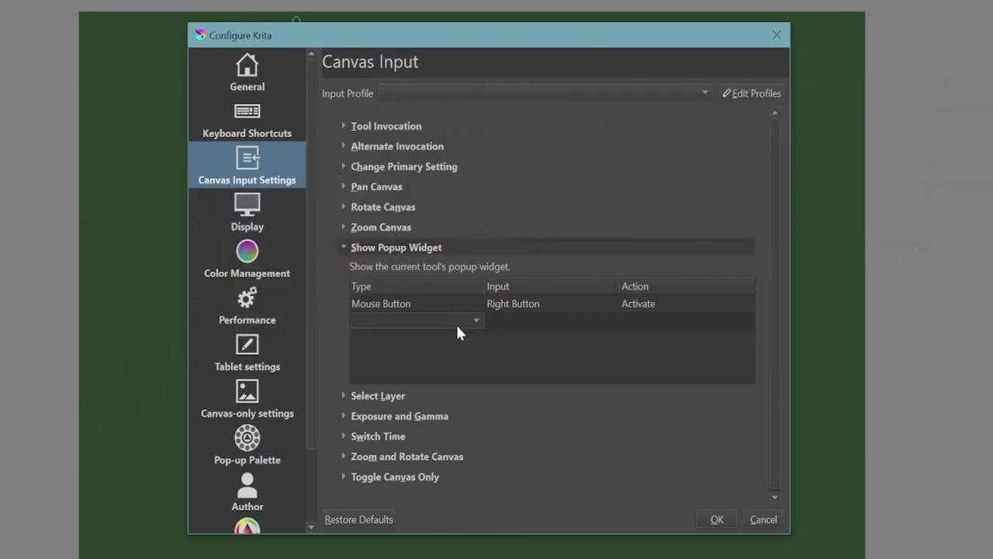
click(518, 315)
click(512, 319)
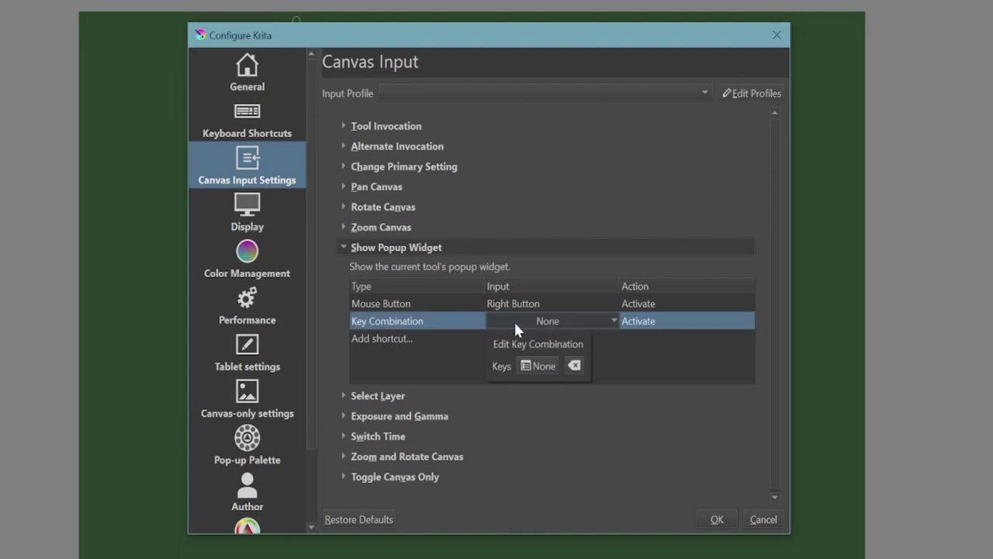
click(544, 365)
key(alt)
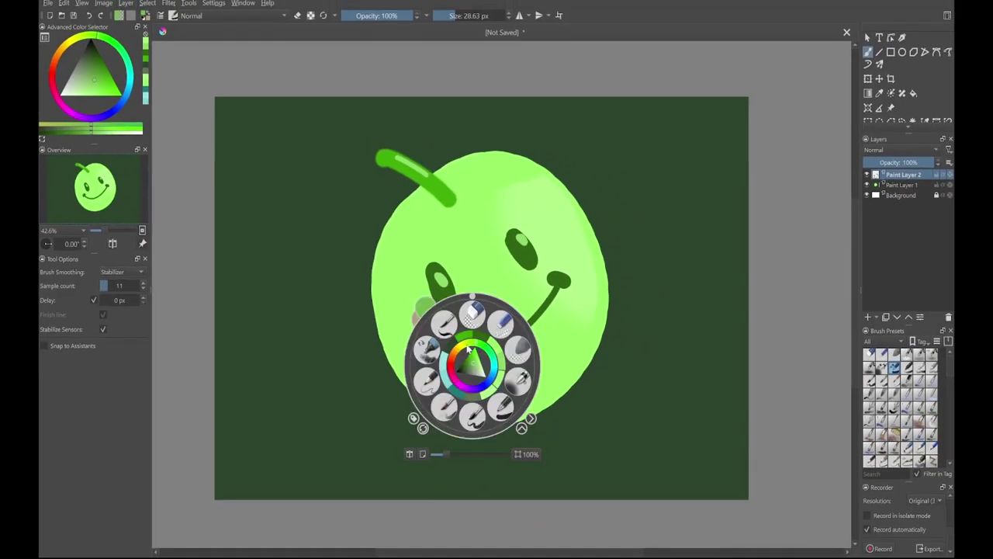
Step: Try opening the pop-up palette at several different spots on the canvas
click(549, 206)
right_click(590, 179)
right_click(587, 176)
right_click(369, 318)
right_click(287, 207)
right_click(278, 200)
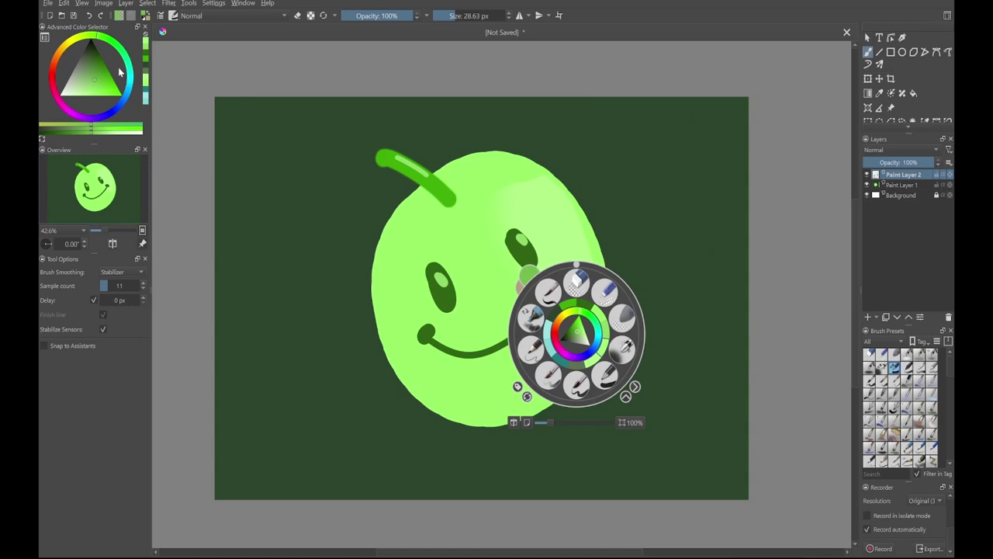
Step: In the Pop-up Palette settings, set the selector size to 240 px and the palette size to 468 px
click(221, 5)
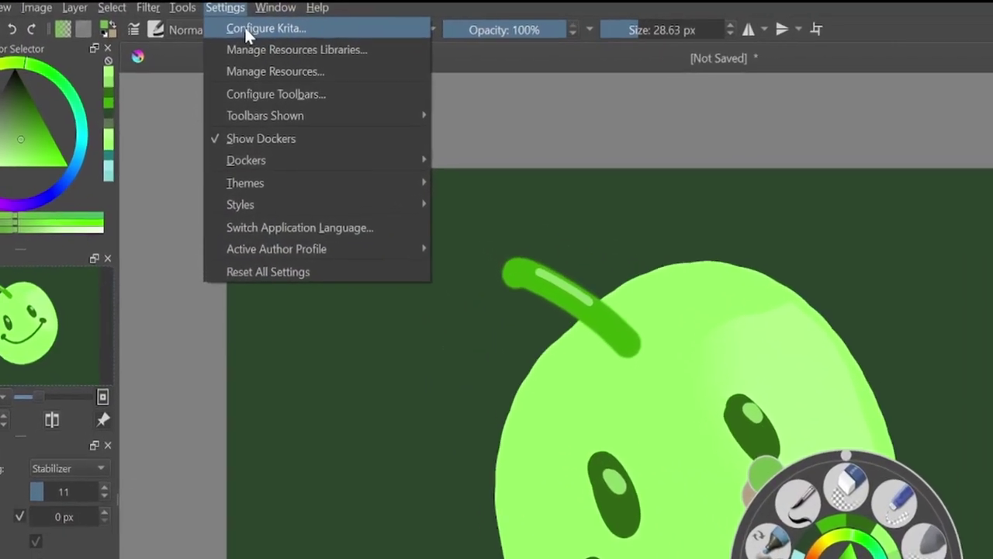
click(243, 26)
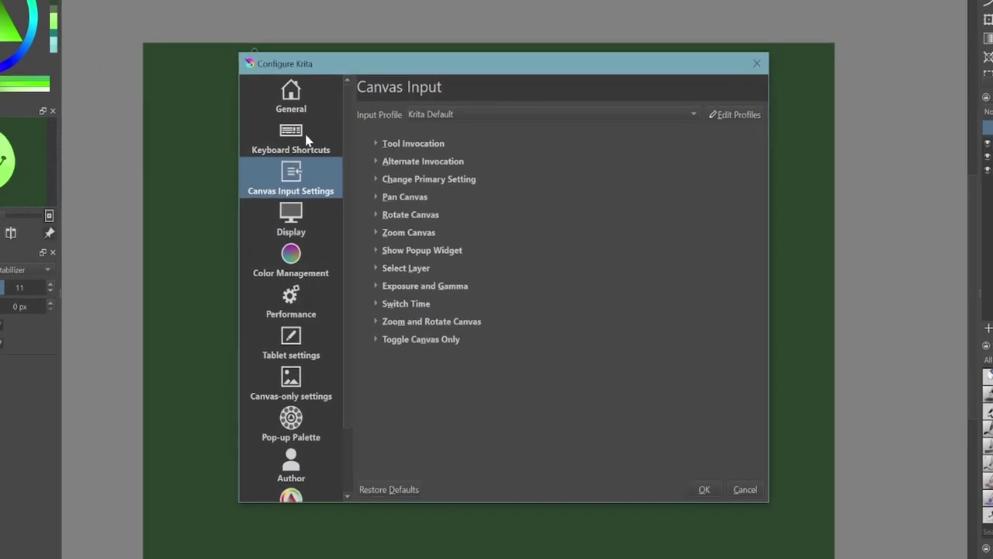
click(306, 436)
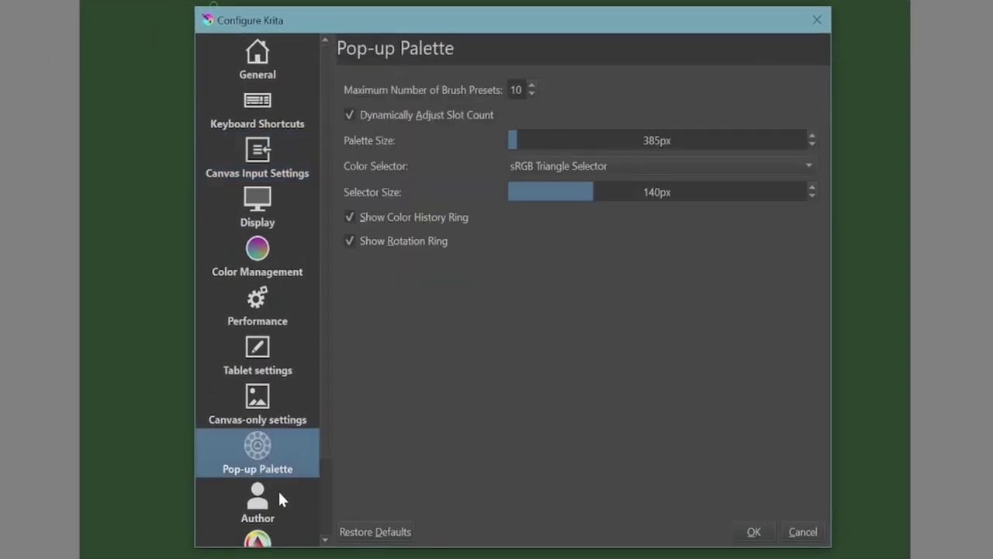
mouse_move(325, 435)
mouse_down()
mouse_move(325, 514)
mouse_move(313, 425)
mouse_up()
drag(665, 192, 923, 225)
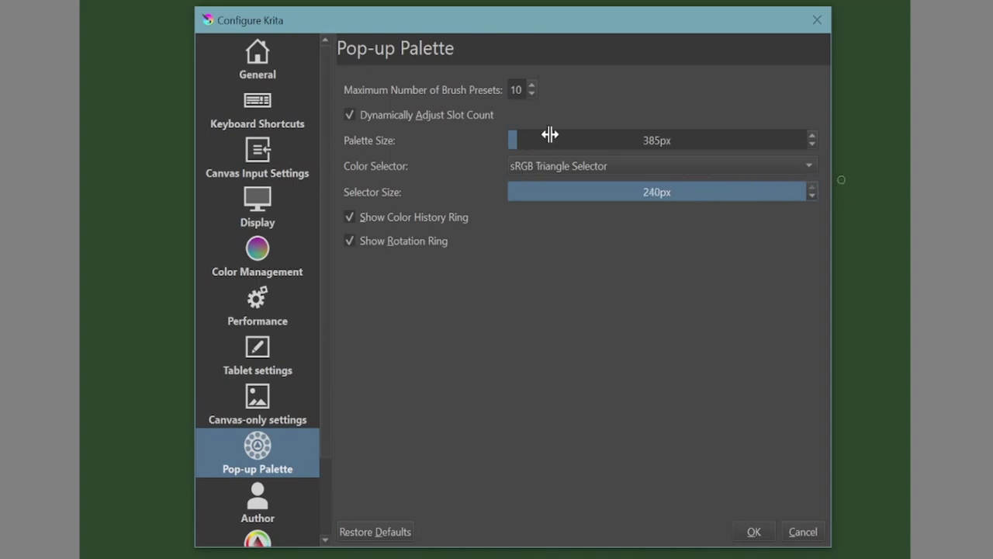
click(662, 142)
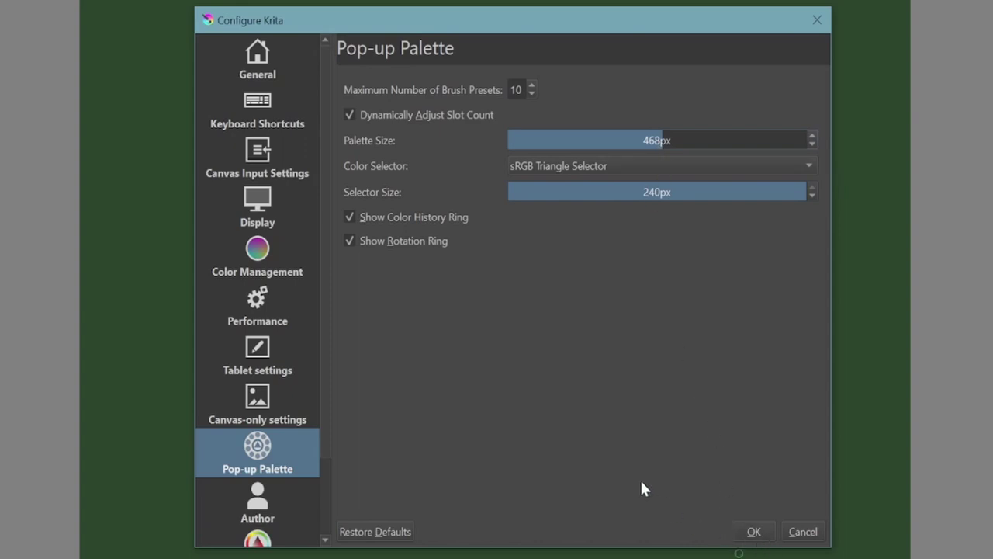
click(742, 521)
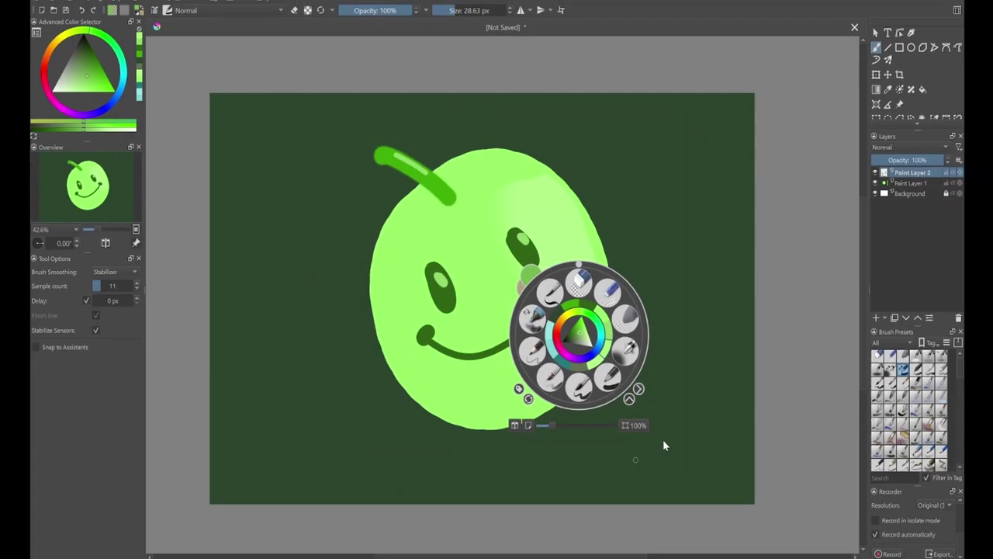
Step: Switch to the previously used brush preset and view the drawing at different zoom levels and positions
key(/)
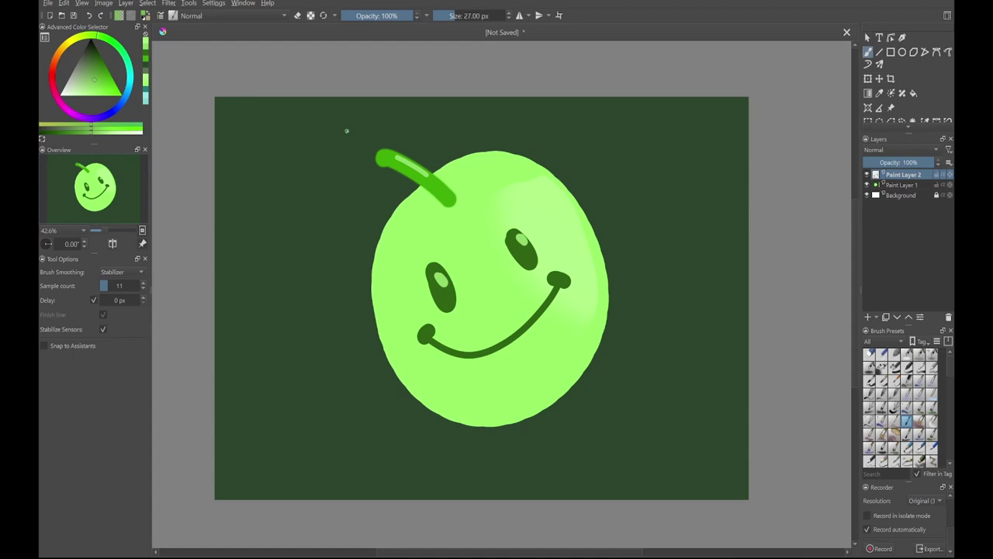
drag(505, 276, 466, 361)
drag(482, 323, 547, 245)
drag(563, 207, 516, 311)
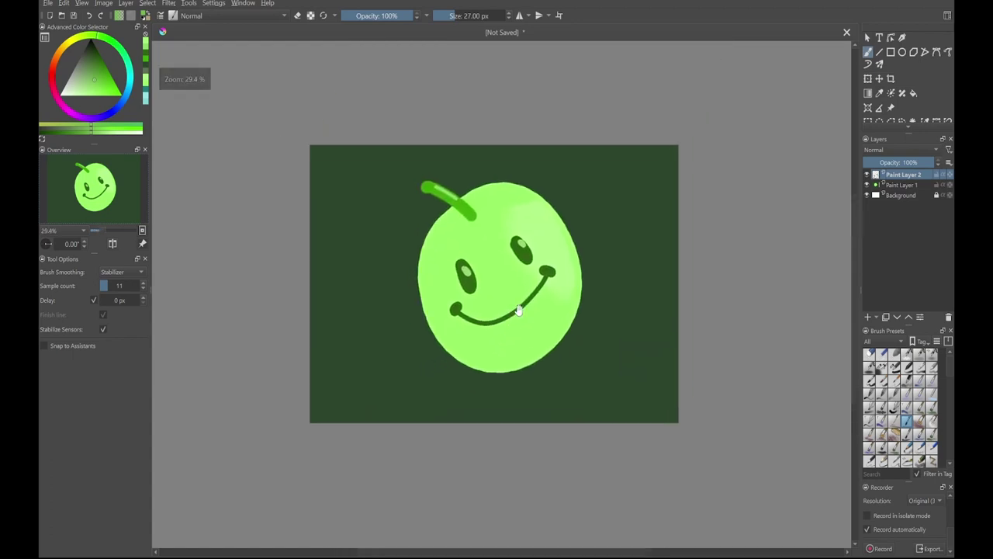
scroll(514, 310, up, 4)
scroll(532, 256, down, 3)
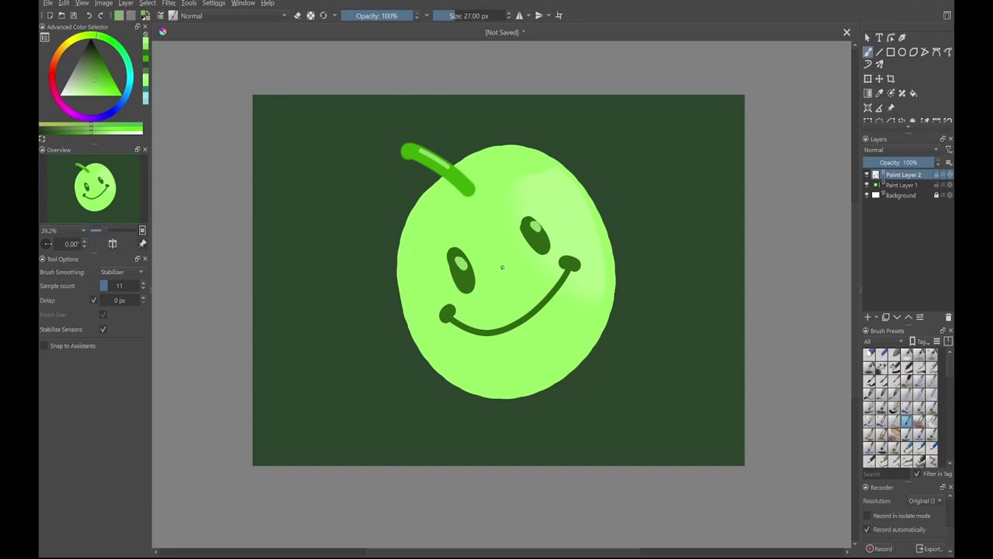
scroll(529, 225, down, 2)
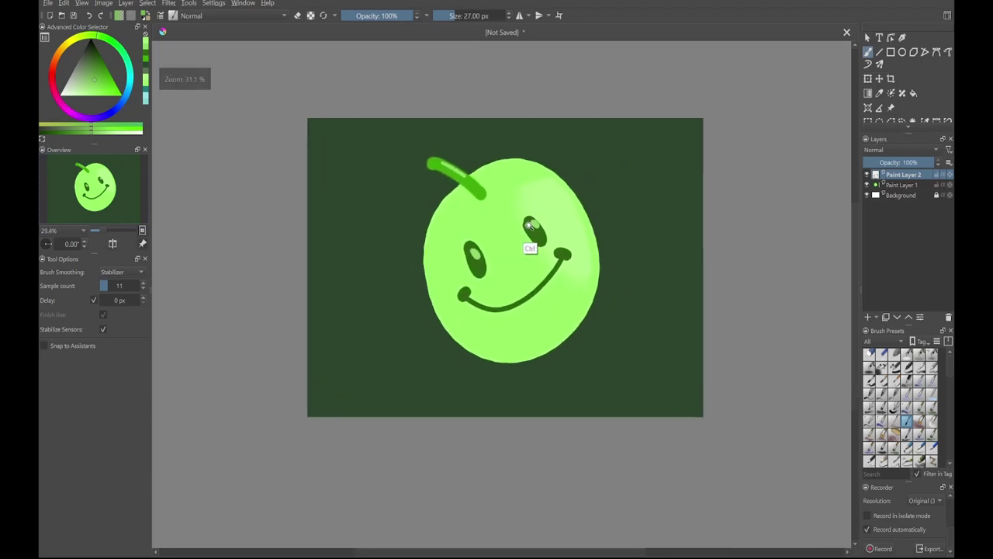
scroll(529, 225, up, 1)
Step: Handwrite "SubscraB!" in white below the fruit with the 28.63 px brush, with short accent lines on both sides of the fruit
key(slash)
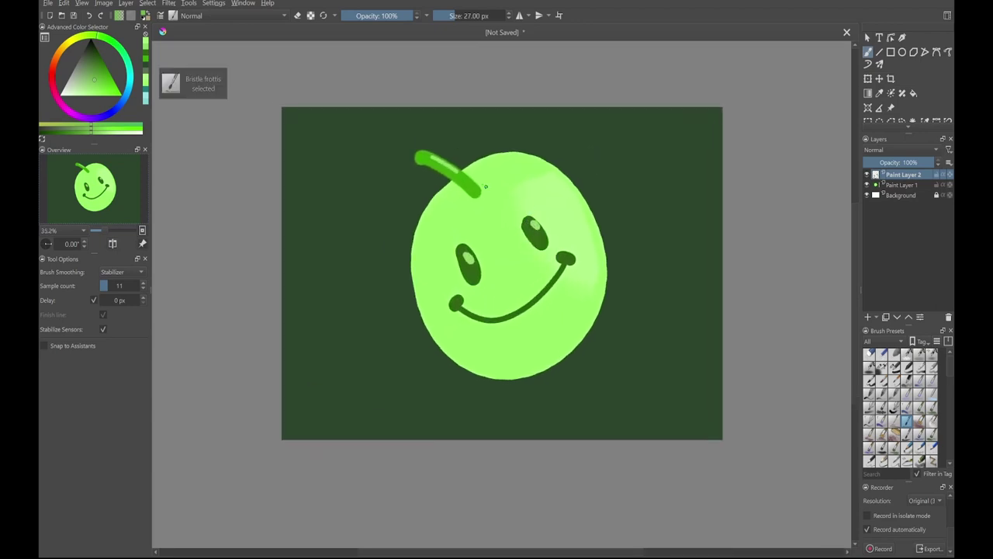
click(115, 86)
key(slash)
drag(345, 362, 315, 411)
drag(375, 398, 398, 415)
drag(406, 378, 413, 412)
drag(468, 387, 453, 412)
drag(508, 396, 515, 415)
drag(536, 394, 590, 413)
drag(617, 359, 620, 416)
drag(608, 357, 620, 416)
drag(671, 355, 669, 394)
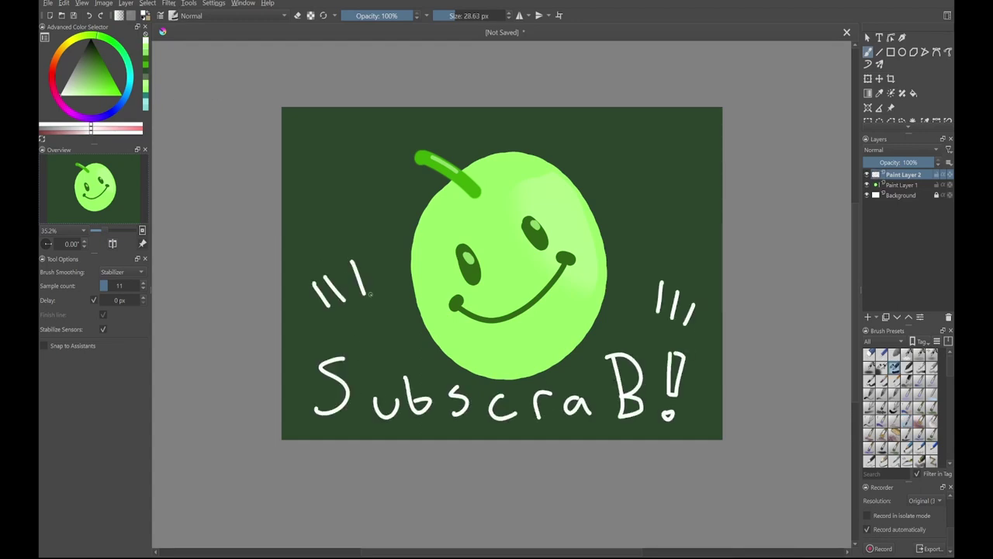